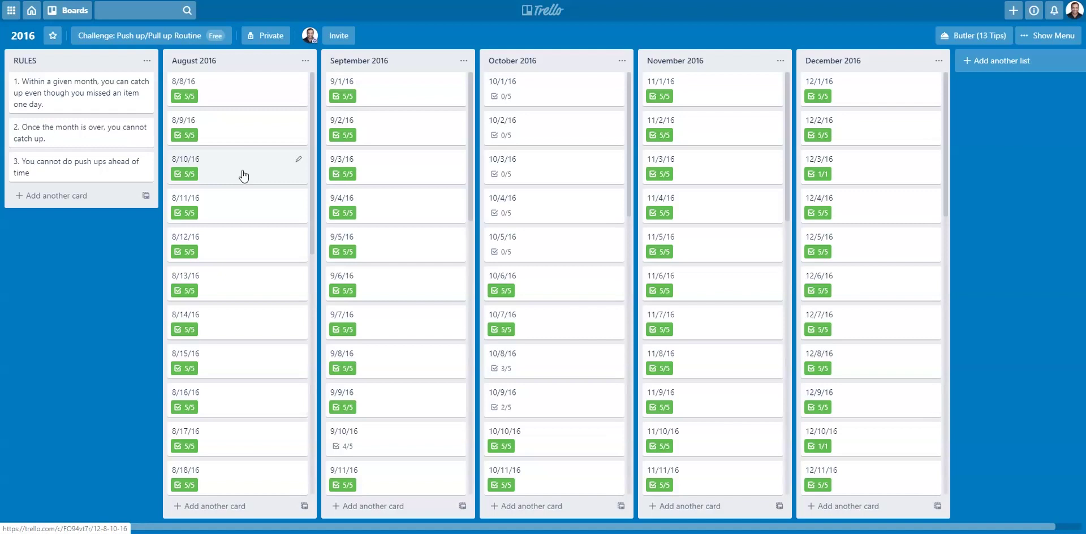
pyautogui.scroll(-10, 244, 176)
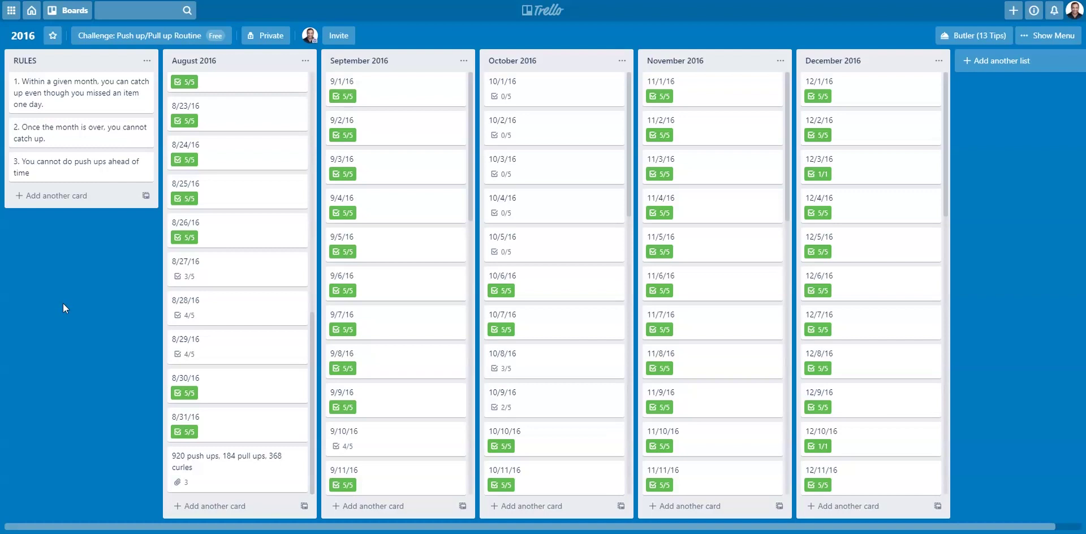
pyautogui.scroll(10, 206, 274)
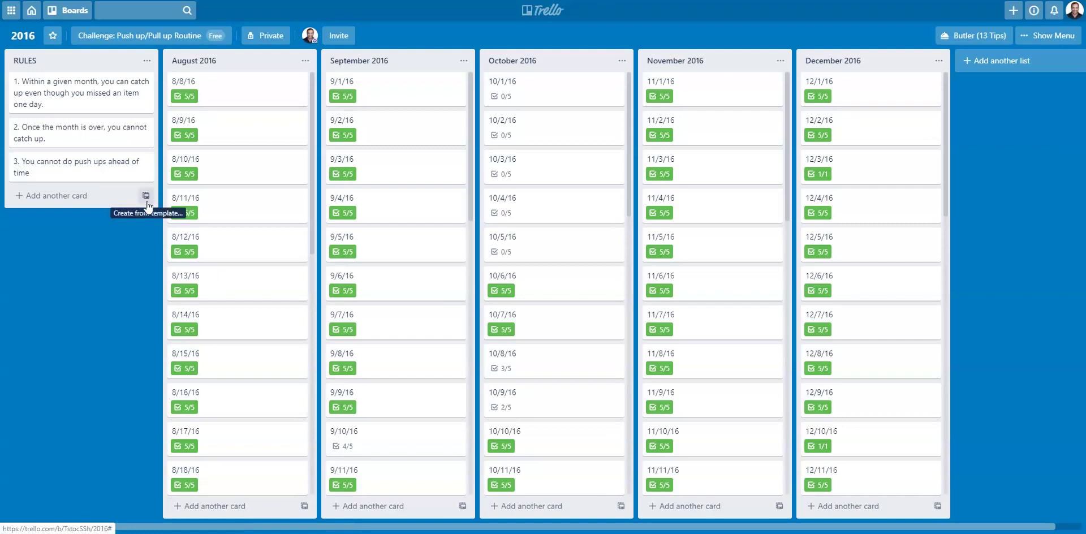
pyautogui.click(55, 196)
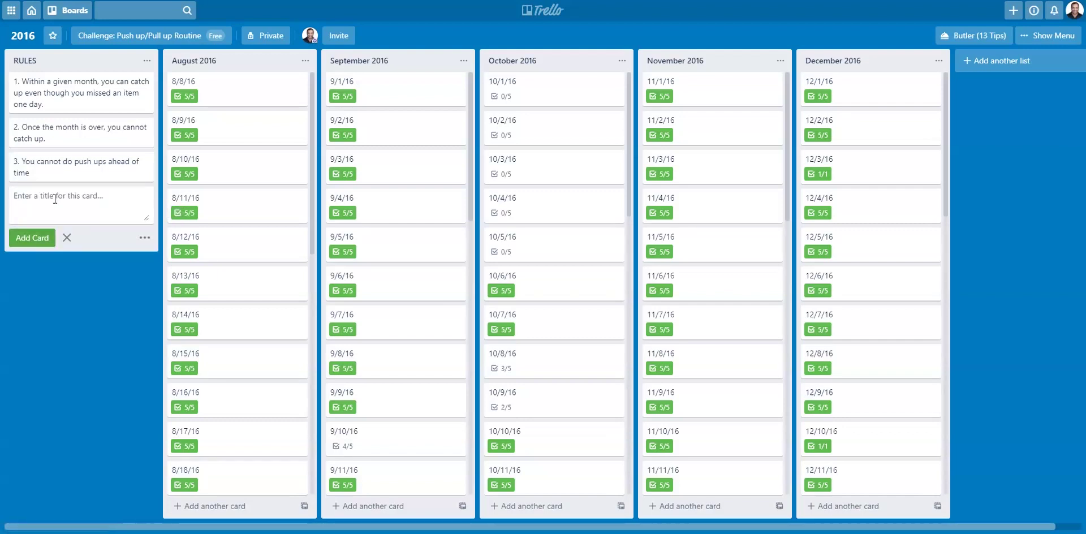
pyautogui.click(107, 269)
pyautogui.click(145, 197)
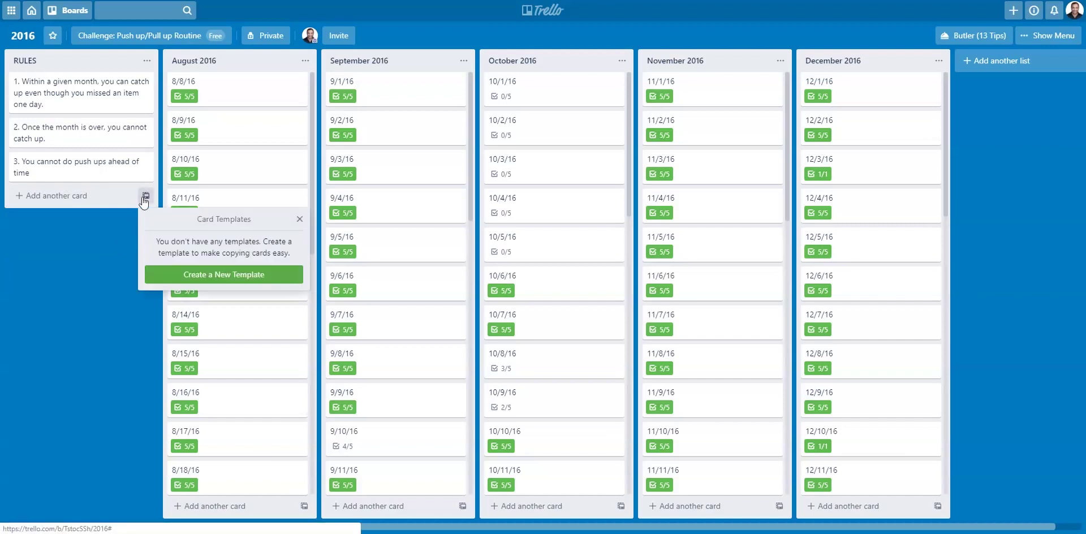
pyautogui.click(215, 275)
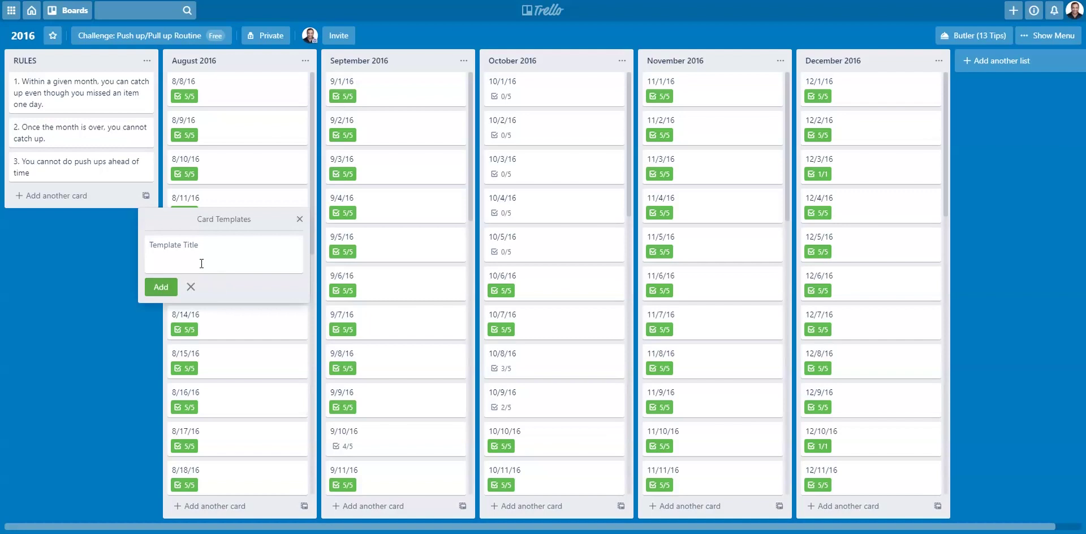
pyautogui.click(300, 219)
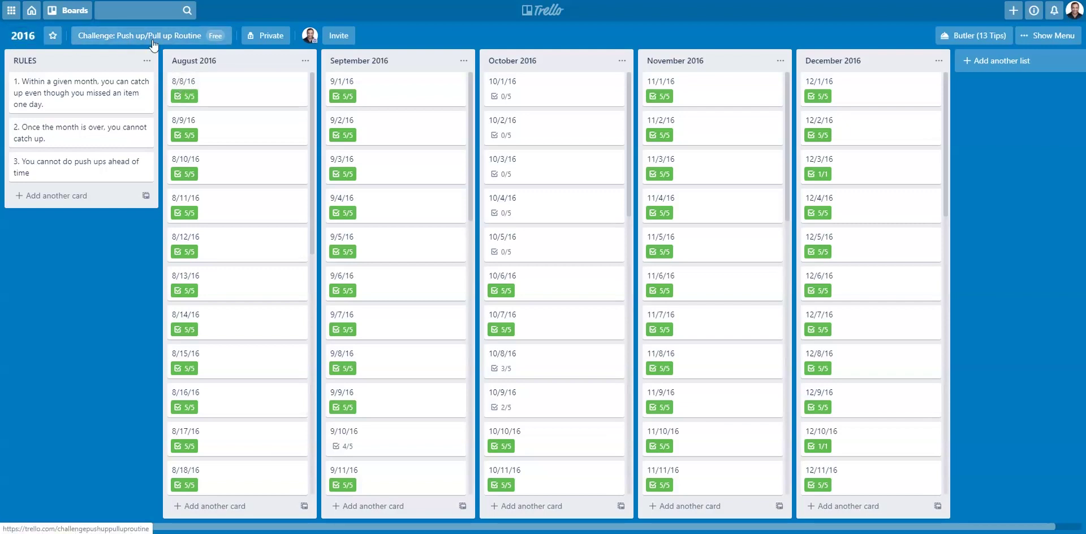
# Step: Go to the team page for Challenge: Push up/Pull up Routine and open the 2017 board
pyautogui.click(118, 39)
pyautogui.click(144, 104)
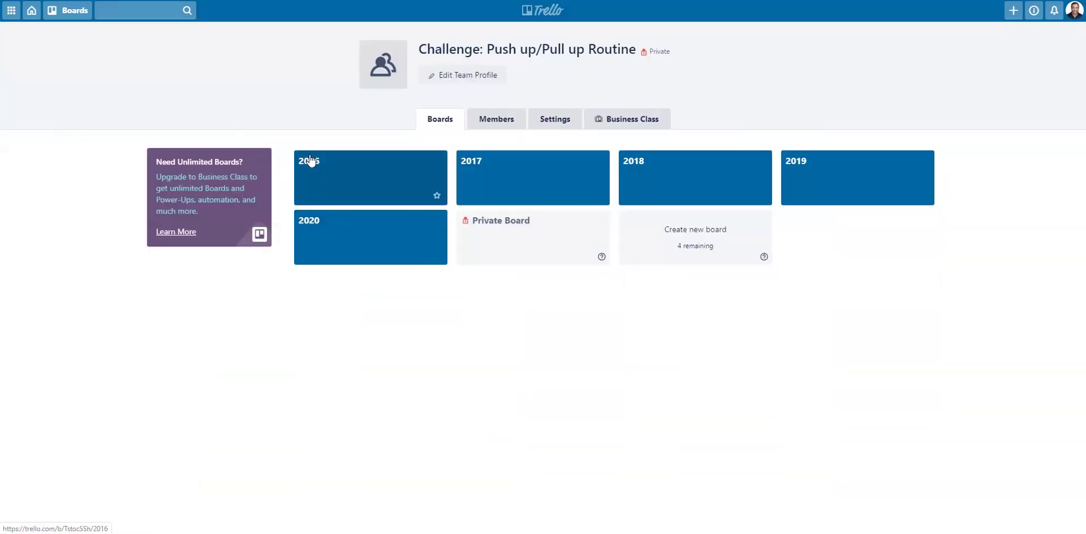
pyautogui.click(558, 187)
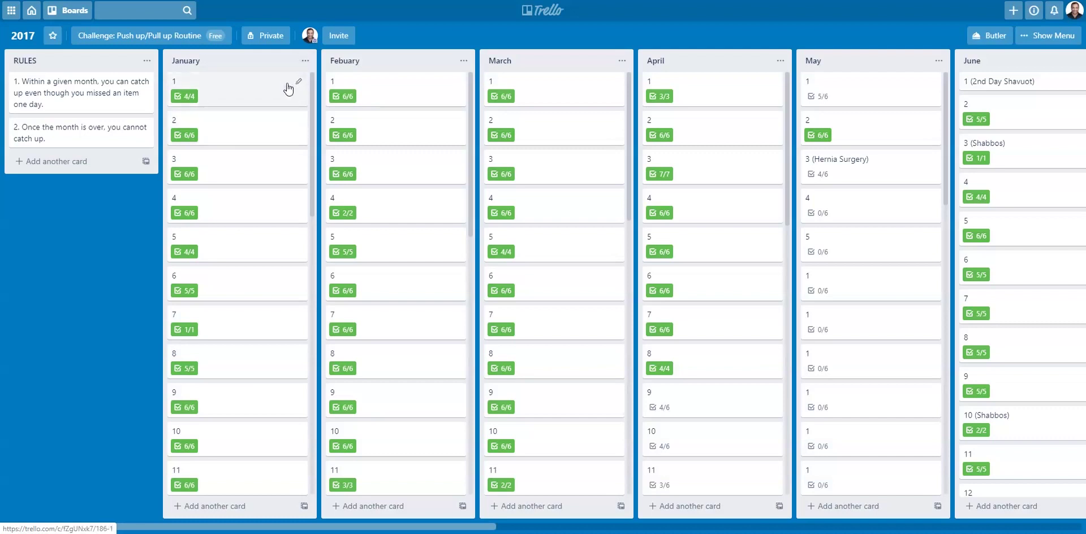
# Step: Copy card 1 in the January list, keeping its checklist and placing the copy at position 1 of the same list
pyautogui.moveTo(240, 94); pyautogui.dragTo(250, 93)
pyautogui.click(299, 82)
pyautogui.click(339, 144)
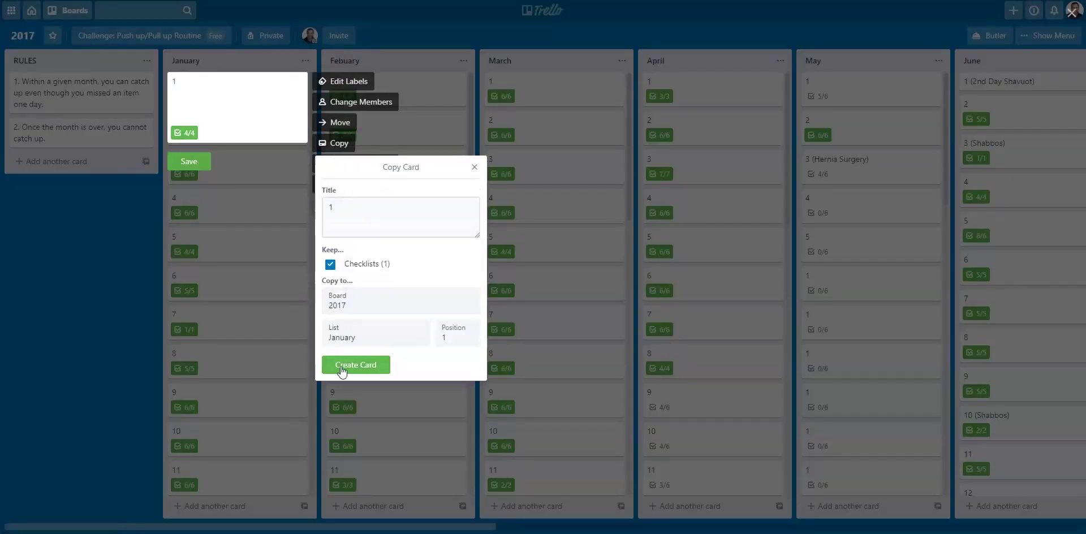
pyautogui.click(341, 366)
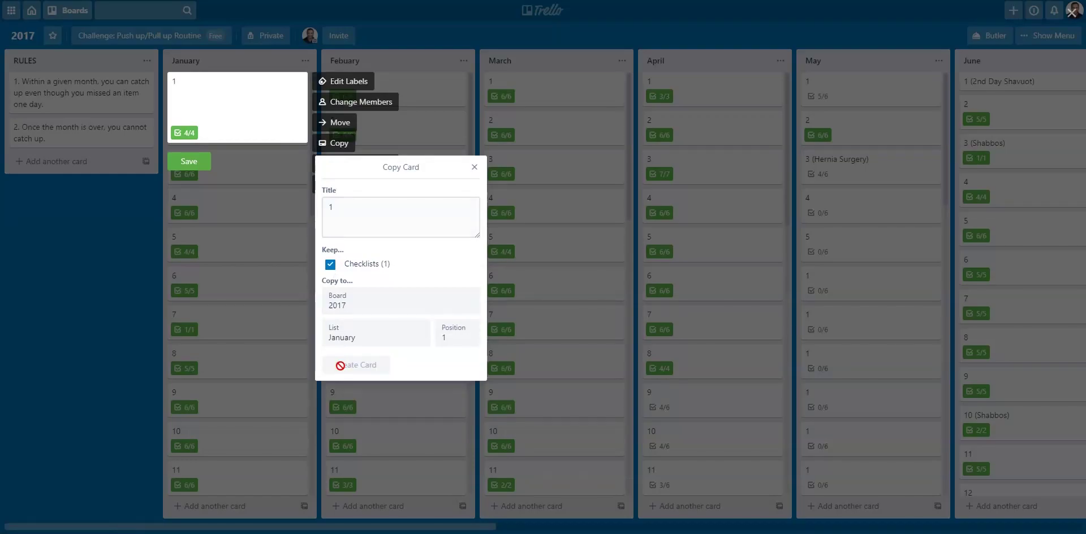
# Step: Rename the original January card below the copy as 2, and archive that card
pyautogui.click(297, 122)
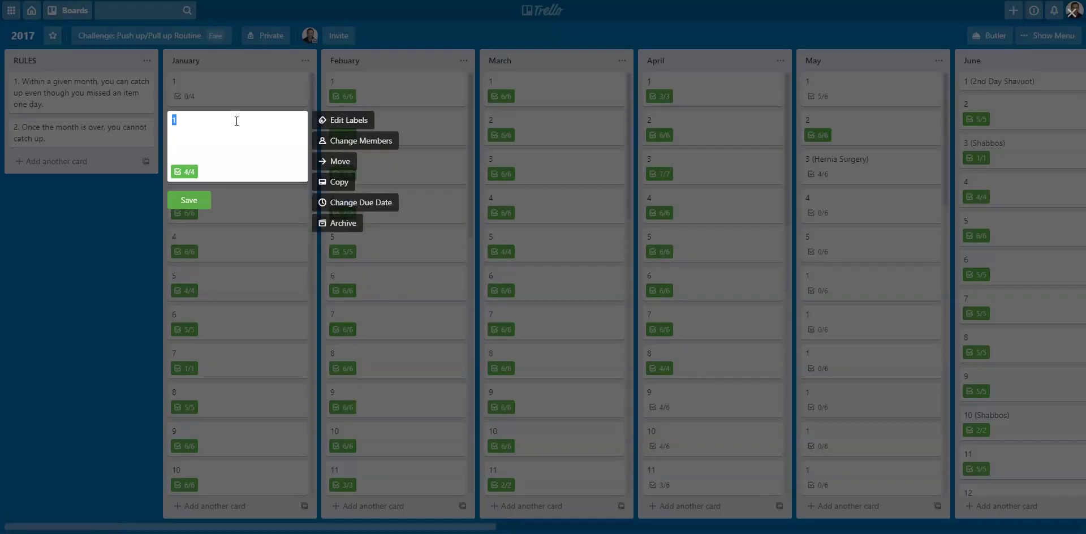
pyautogui.write('2')
pyautogui.click(188, 200)
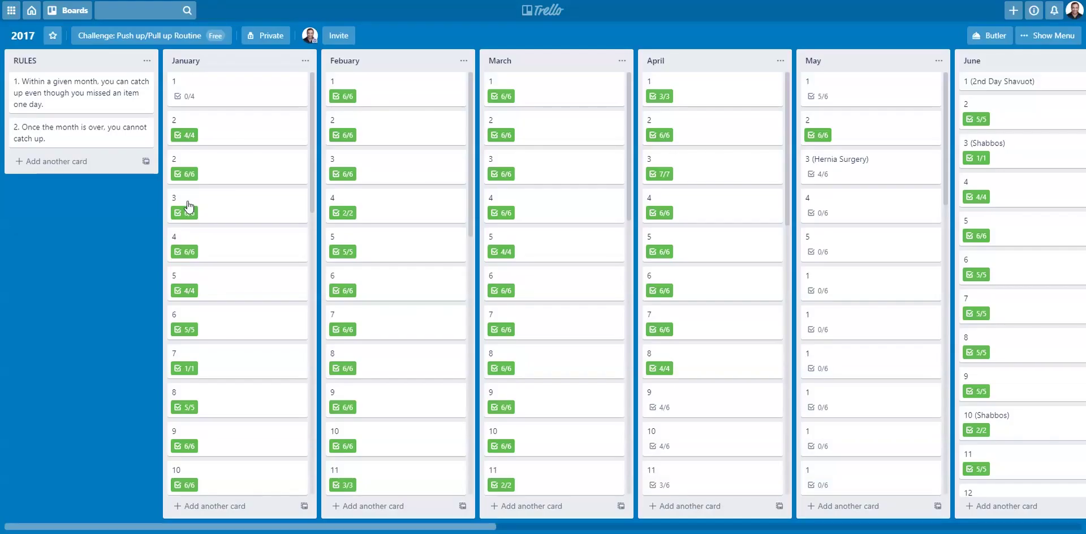
pyautogui.click(298, 120)
pyautogui.click(331, 225)
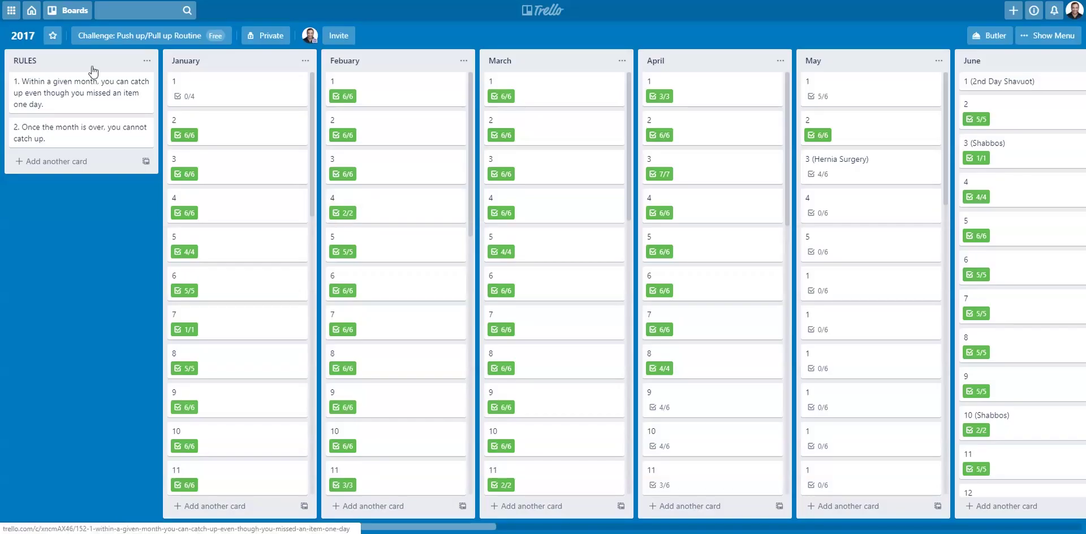
# Step: Return to the team page and open the 2016 board
pyautogui.click(139, 35)
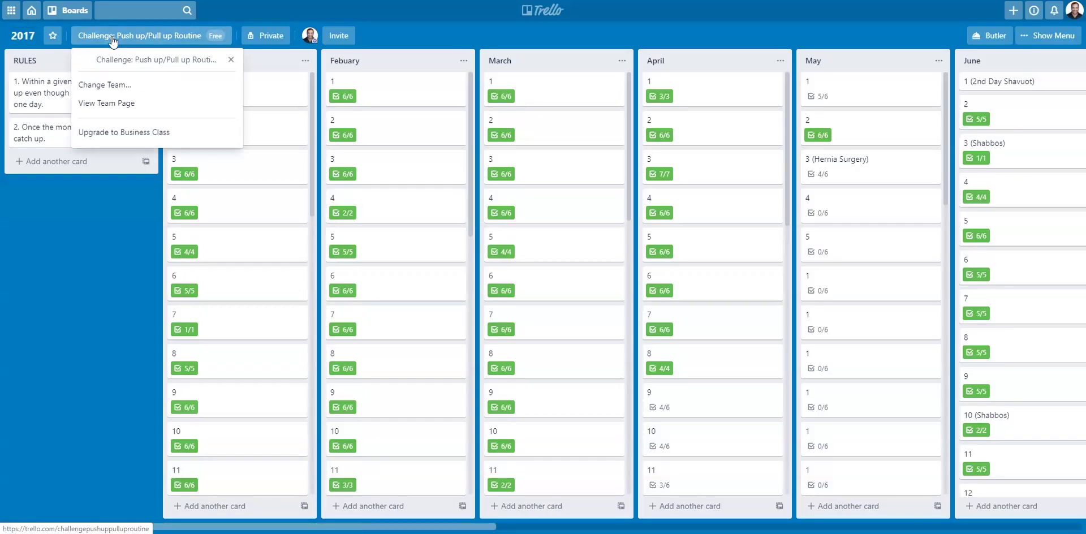
pyautogui.click(138, 103)
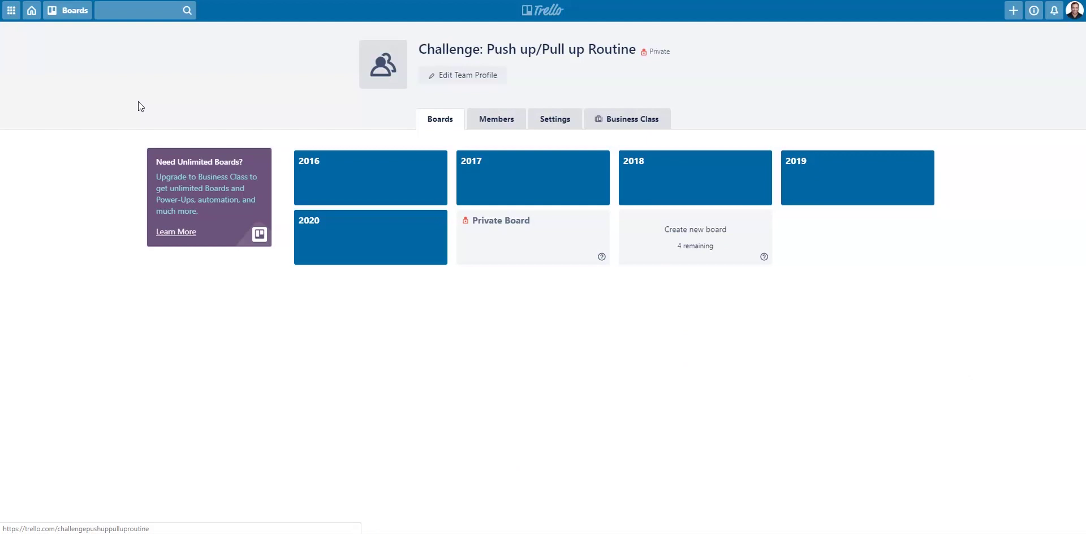
pyautogui.click(352, 172)
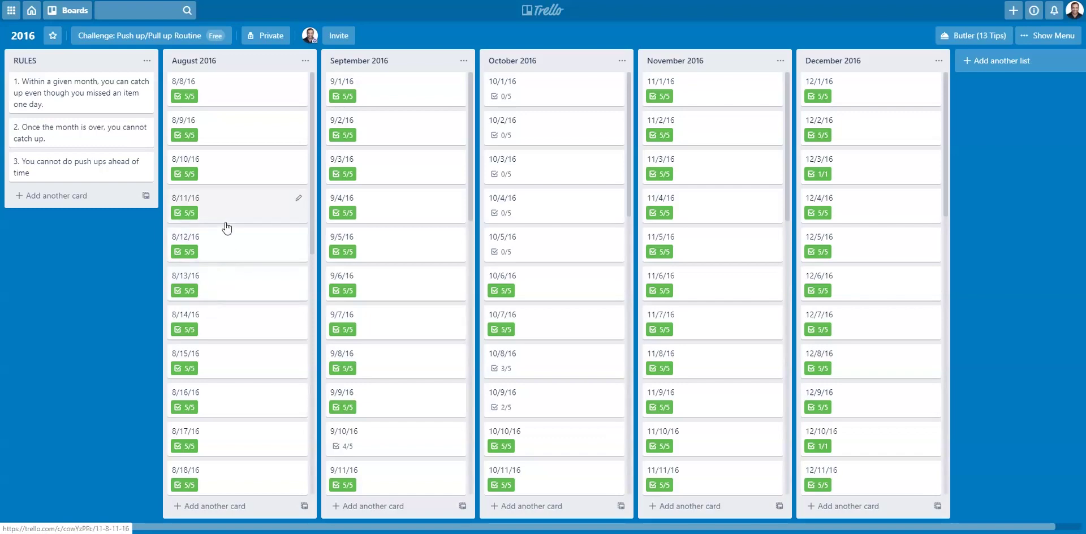
# Step: On the 8/8/16 card, mark all five checklist items incomplete, and mark the first 20 Push Ups item complete
pyautogui.click(228, 101)
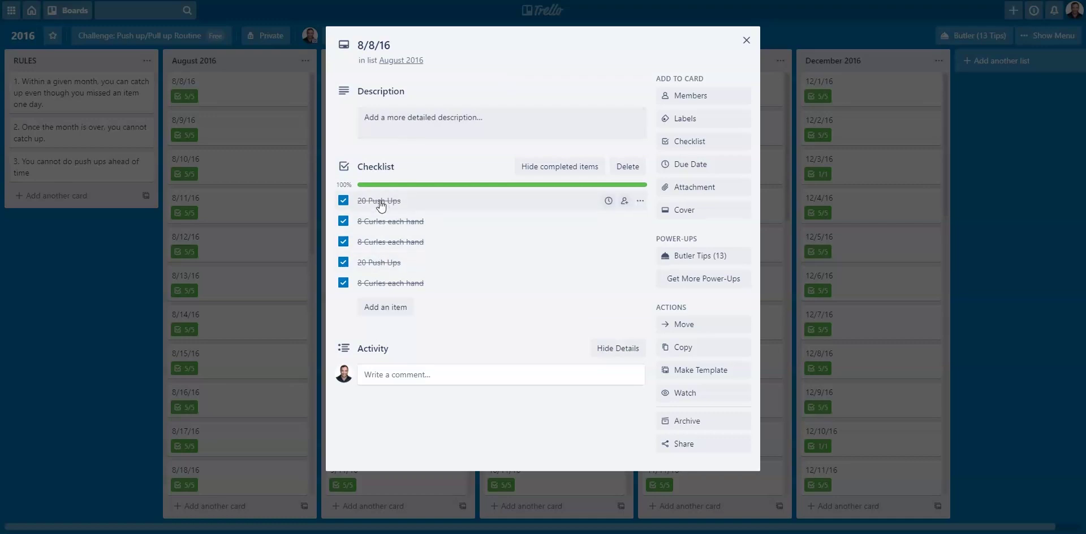
pyautogui.click(344, 200)
pyautogui.click(343, 221)
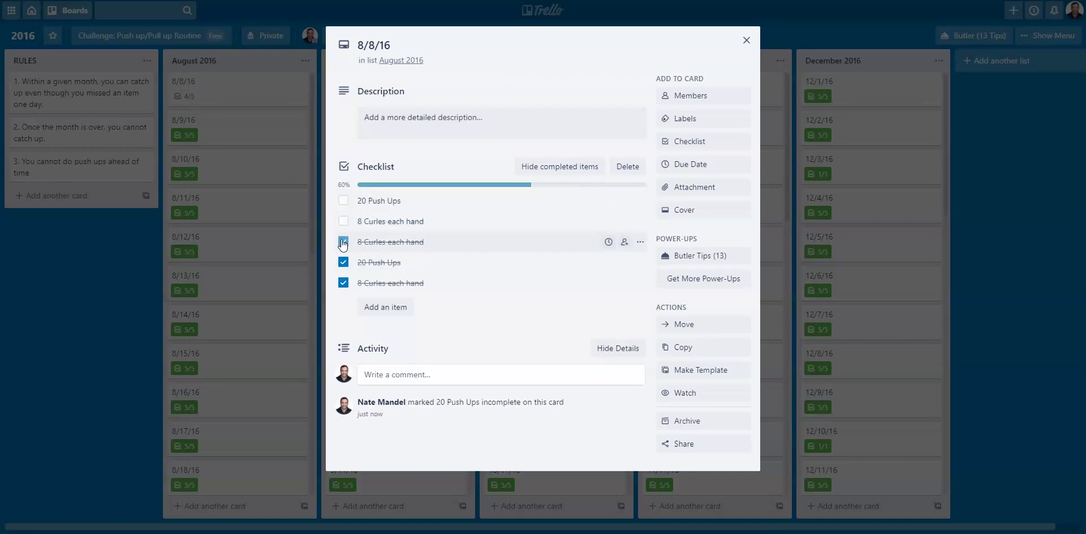
pyautogui.click(344, 242)
pyautogui.click(340, 263)
pyautogui.click(338, 282)
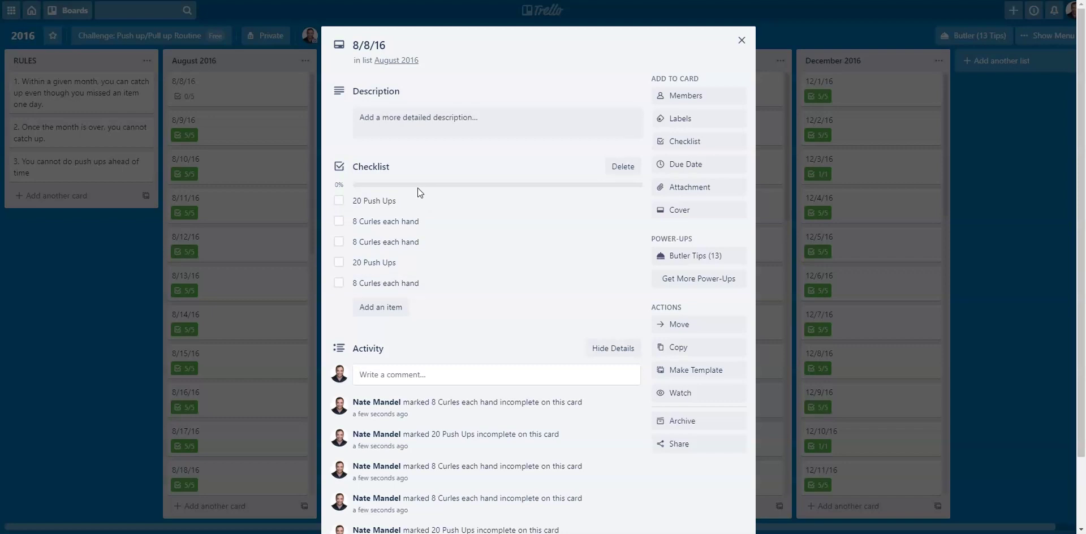
pyautogui.click(339, 202)
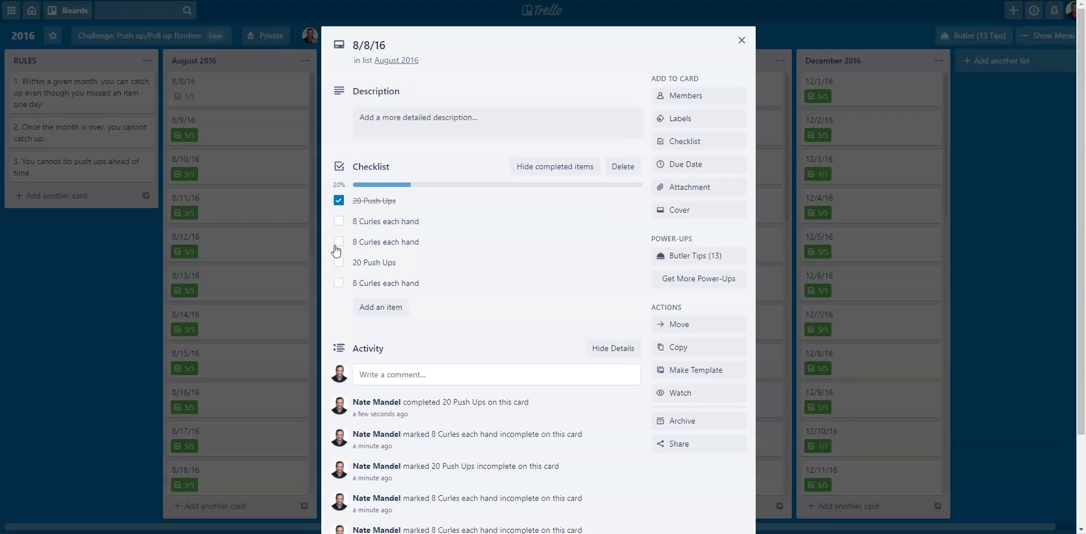
pyautogui.click(91, 249)
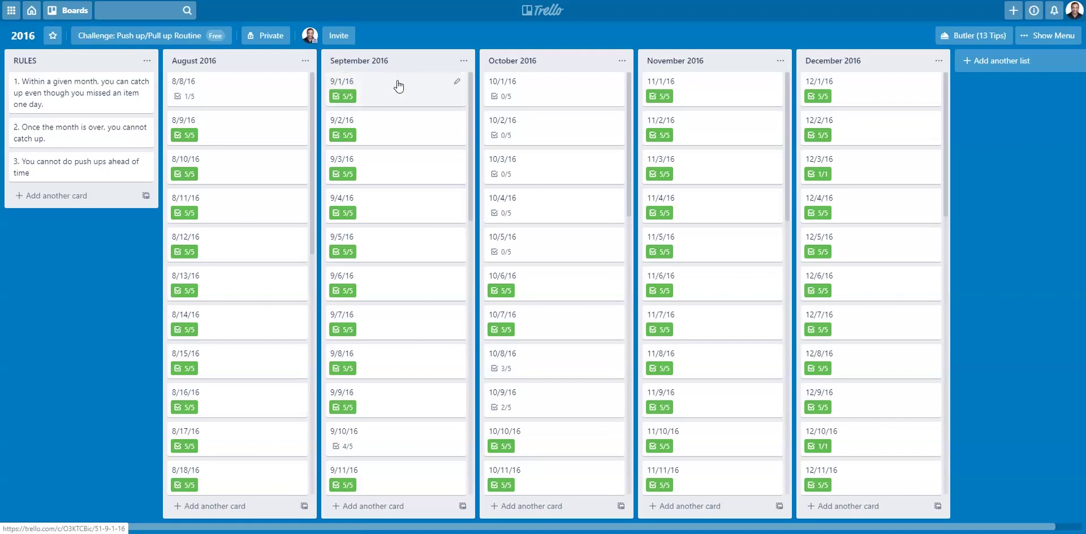
# Step: Examine the 9/1/16 card's checklist and the exercise totals card at the end of each monthly list from August to December 2016
pyautogui.click(398, 88)
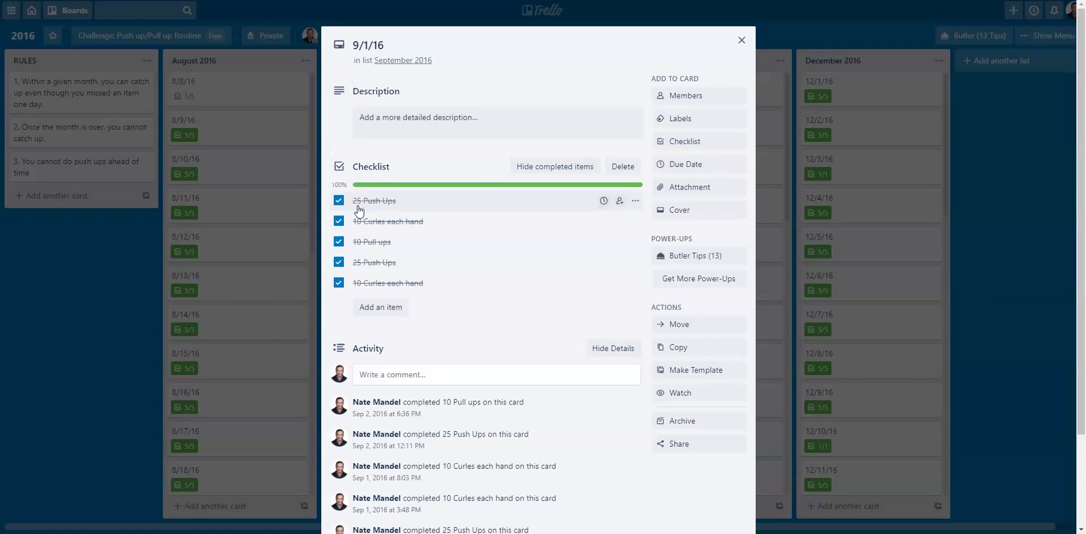
pyautogui.click(140, 260)
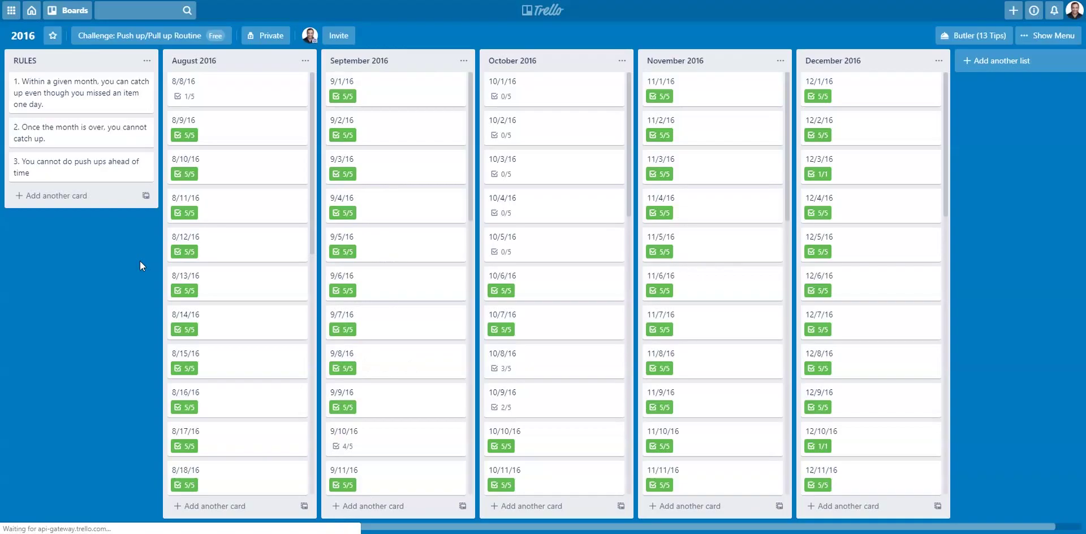
pyautogui.scroll(-10, 239, 107)
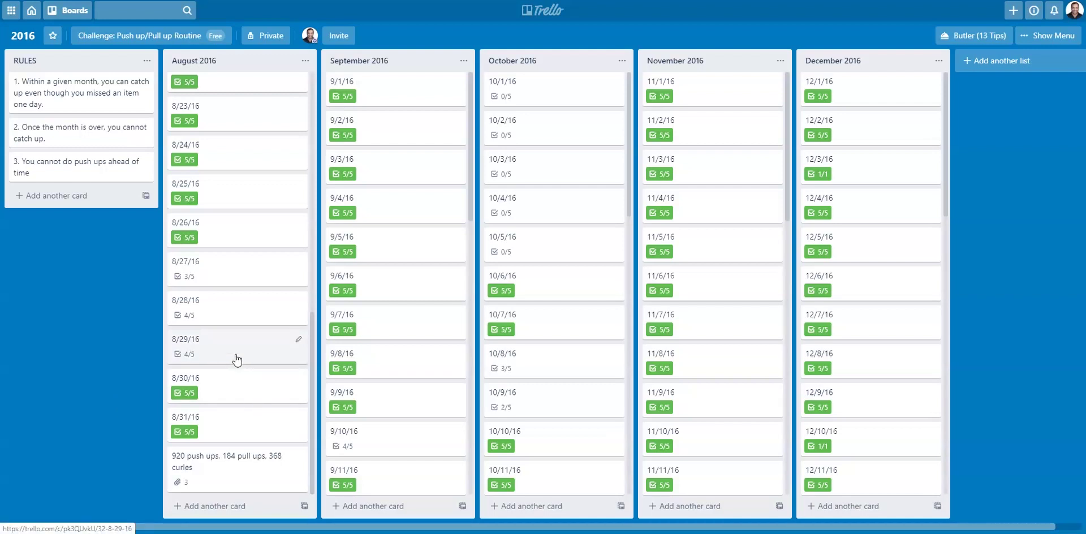
pyautogui.scroll(-1, 441, 338)
pyautogui.scroll(-10, 441, 338)
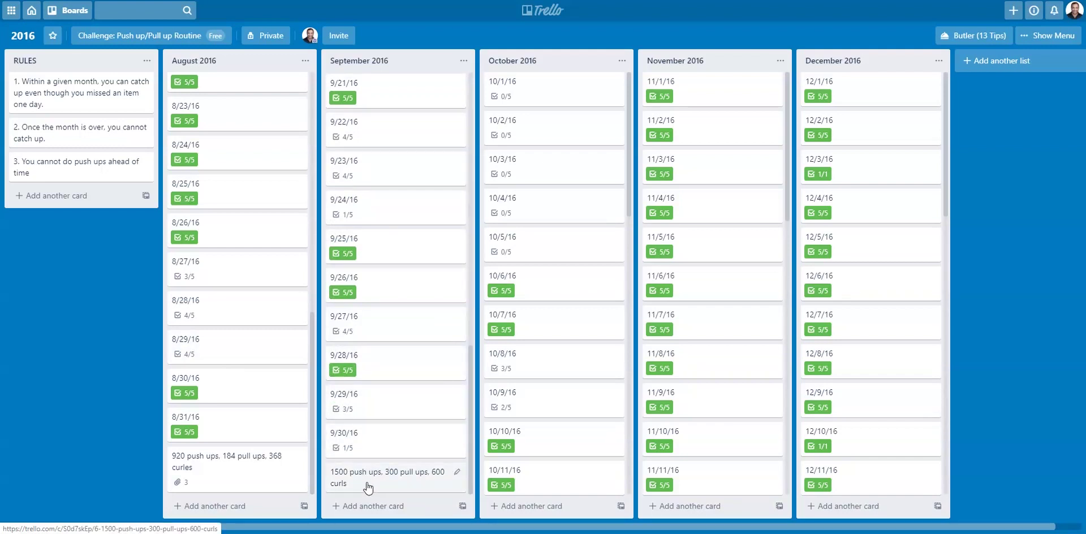
pyautogui.scroll(-10, 563, 439)
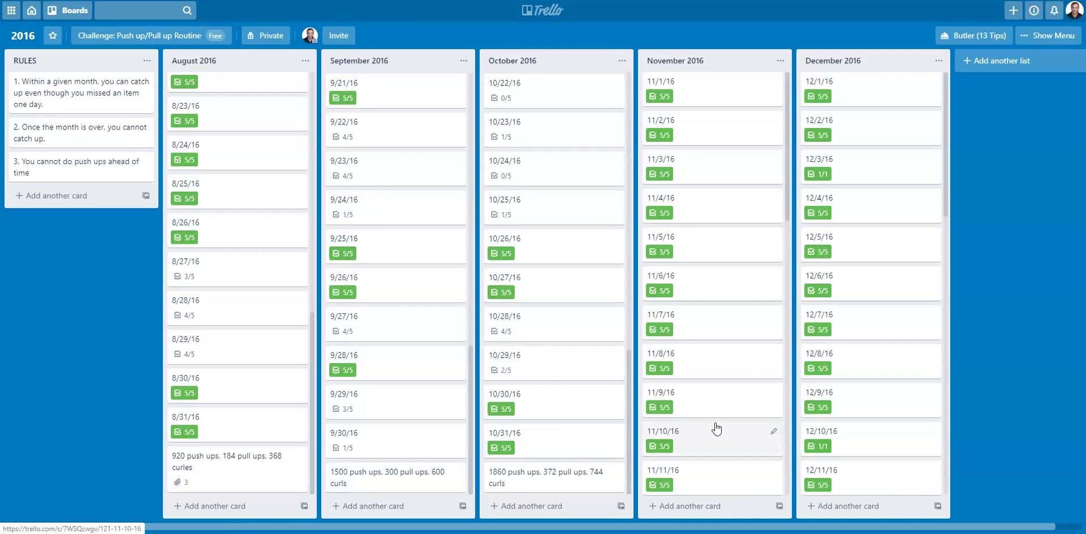
pyautogui.scroll(-10, 715, 429)
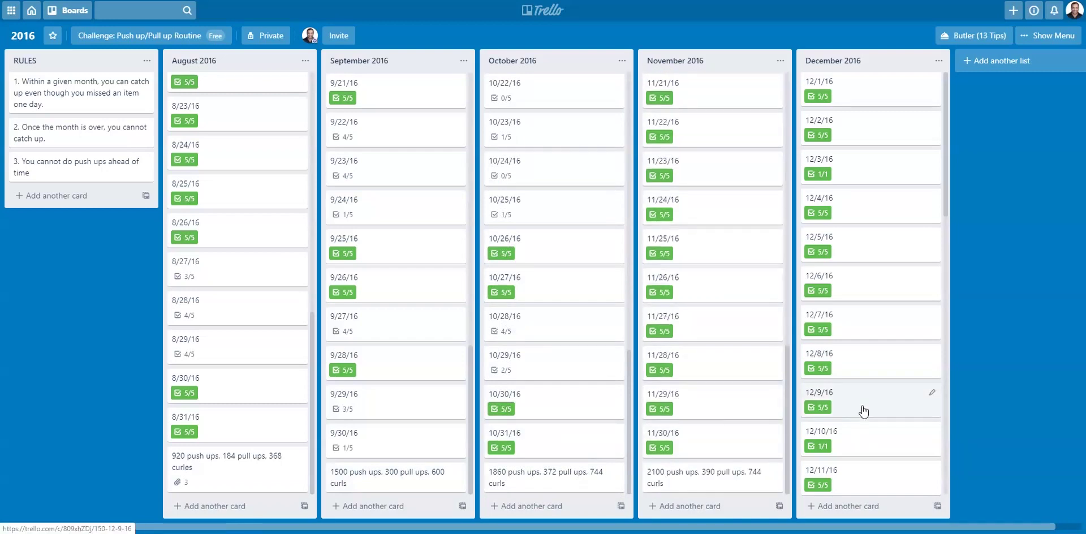
pyautogui.scroll(-10, 861, 408)
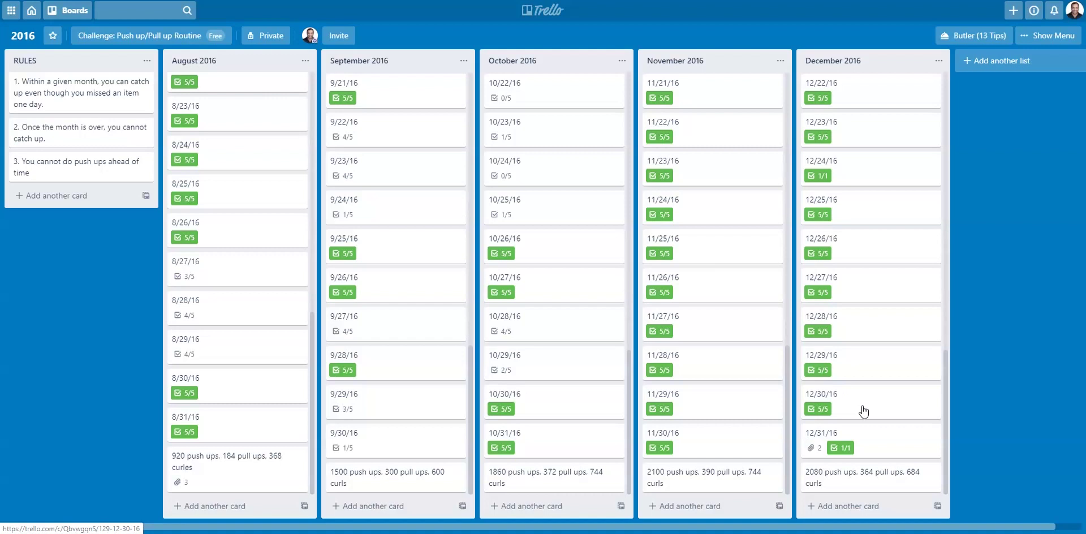
# Step: Review the daily checklist completion in the 2016 monthly lists, comparing the start and end of September, October and November
pyautogui.scroll(6, 231, 308)
pyautogui.scroll(-6, 231, 308)
pyautogui.scroll(3, 230, 308)
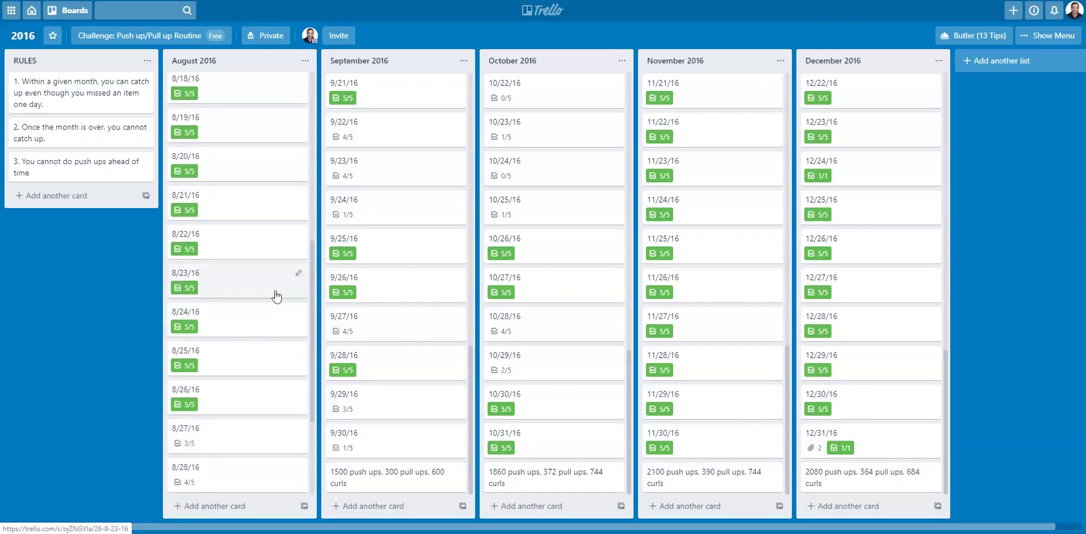
pyautogui.scroll(14, 380, 280)
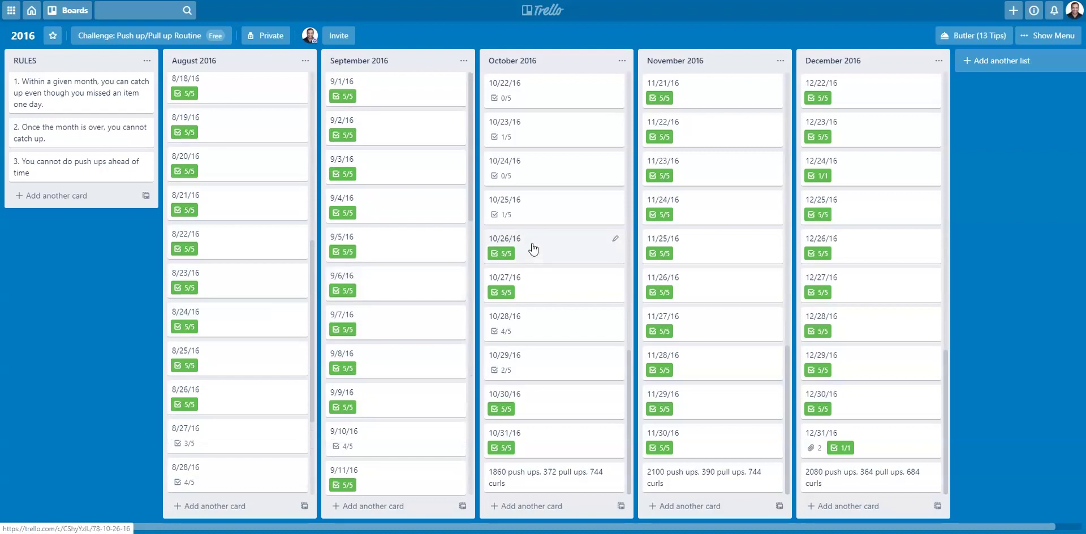
pyautogui.scroll(15, 531, 246)
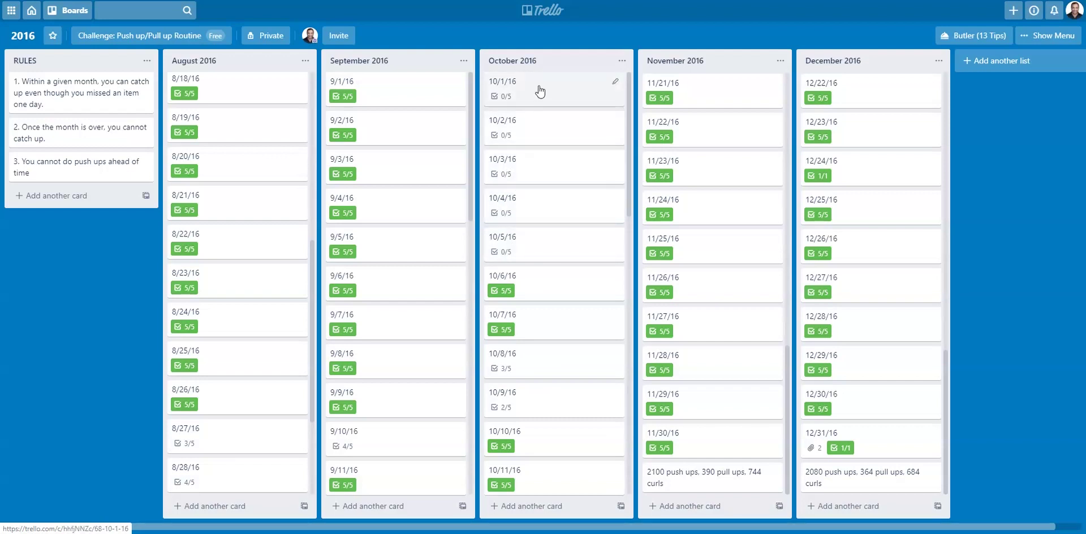
pyautogui.scroll(-10, 532, 169)
pyautogui.scroll(-10, 389, 255)
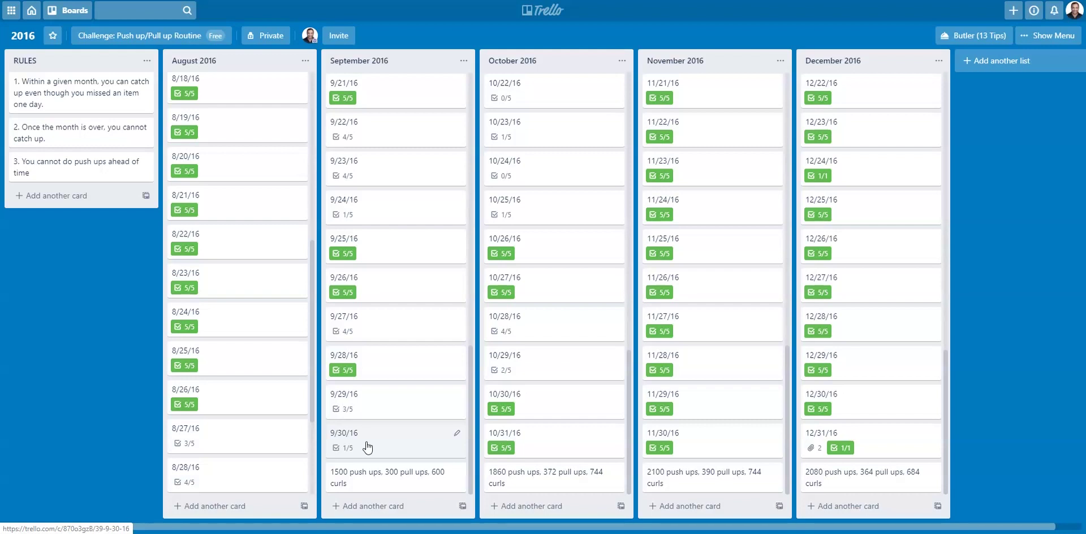
pyautogui.scroll(15, 622, 267)
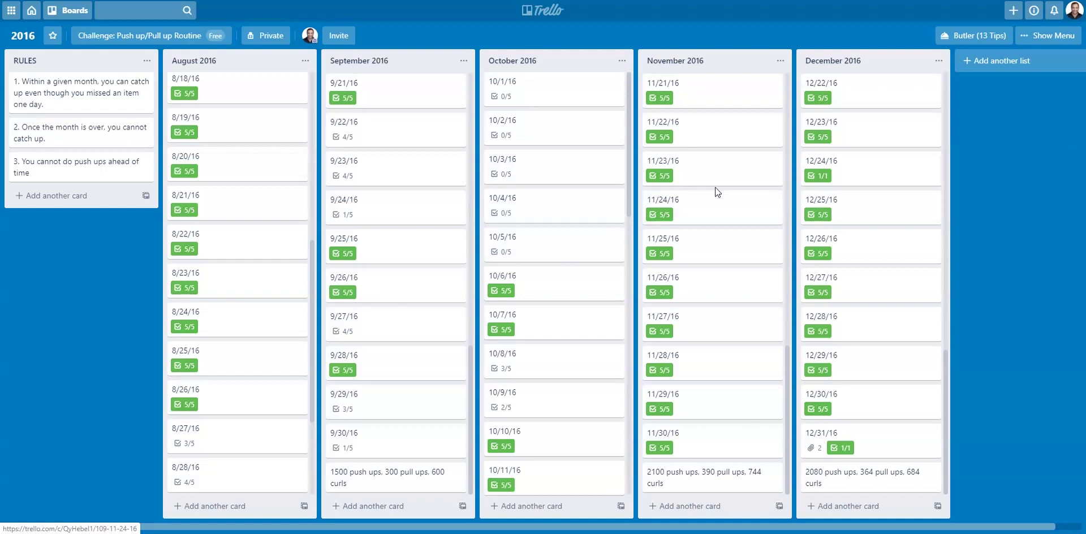
pyautogui.scroll(10, 717, 192)
pyautogui.scroll(-8, 717, 198)
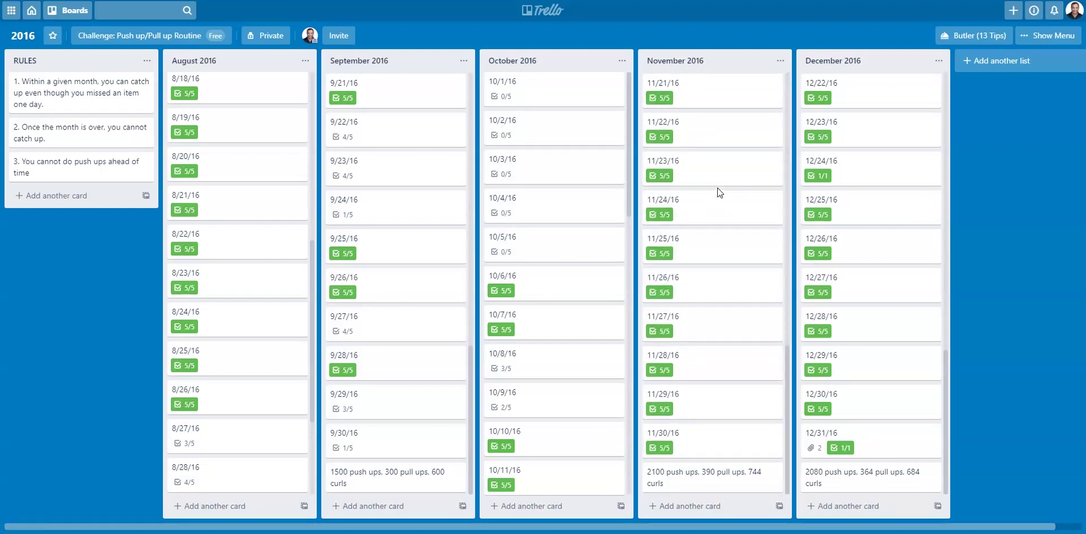
pyautogui.scroll(8, 718, 192)
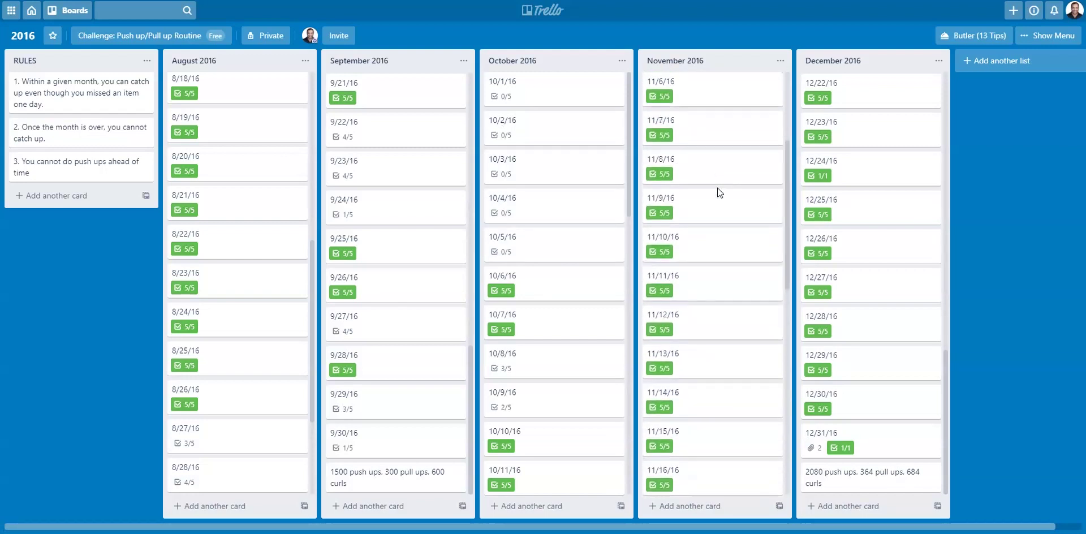
# Step: Review the daily checklist completion in the November and December 2016 lists from the first to the last card
pyautogui.scroll(-10, 720, 193)
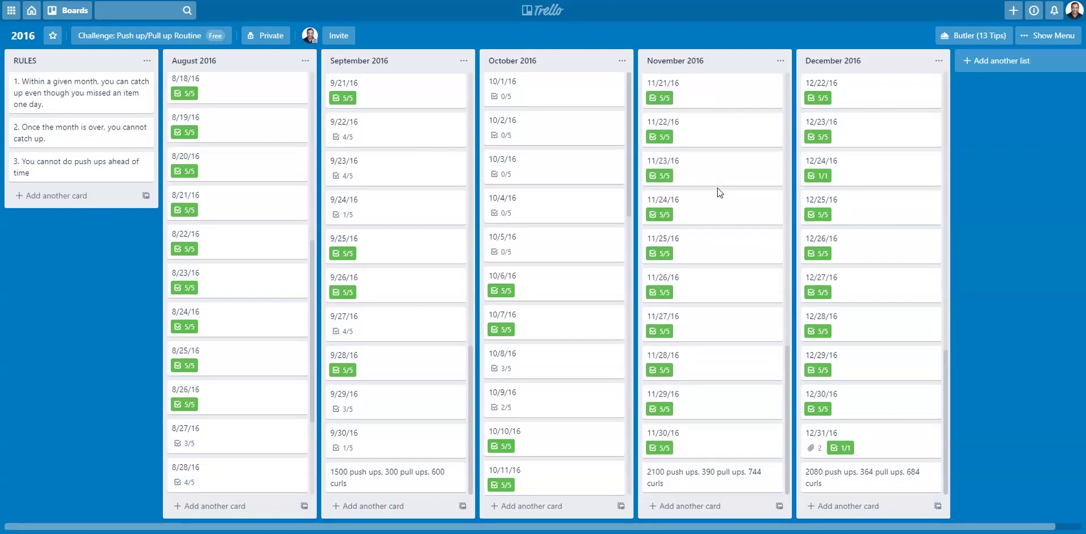
pyautogui.scroll(10, 719, 193)
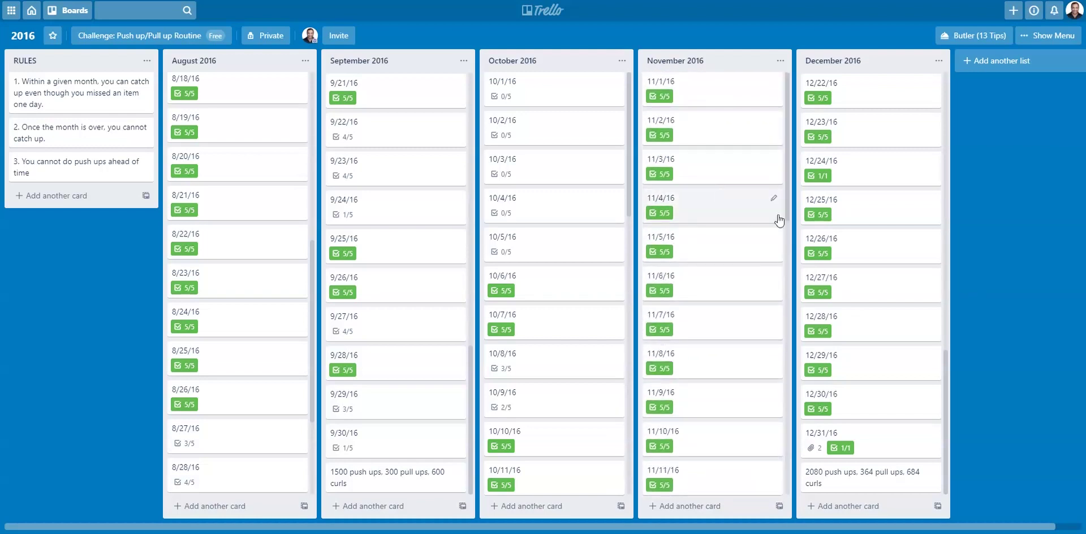
pyautogui.scroll(15, 846, 206)
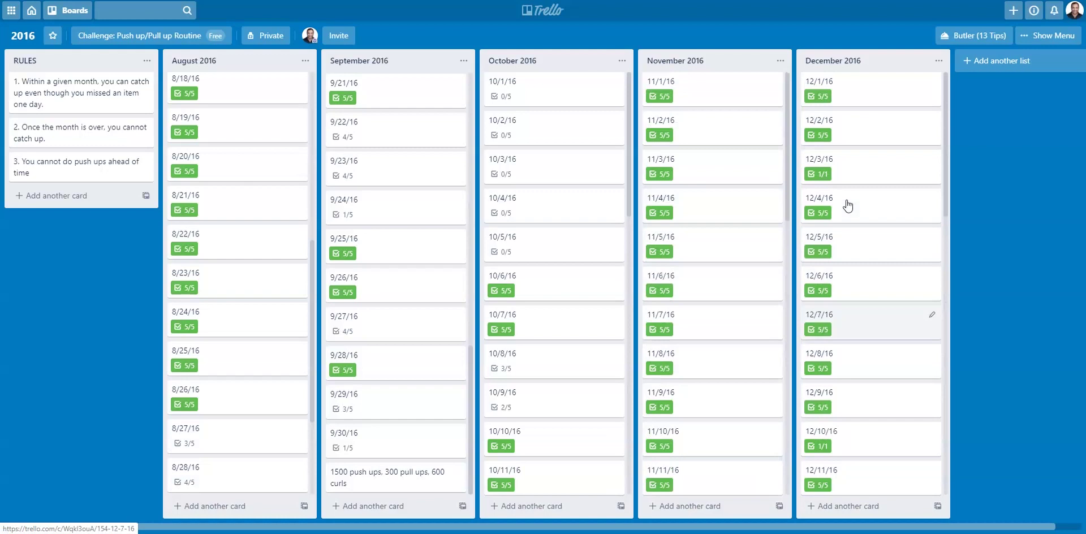
pyautogui.scroll(-15, 848, 206)
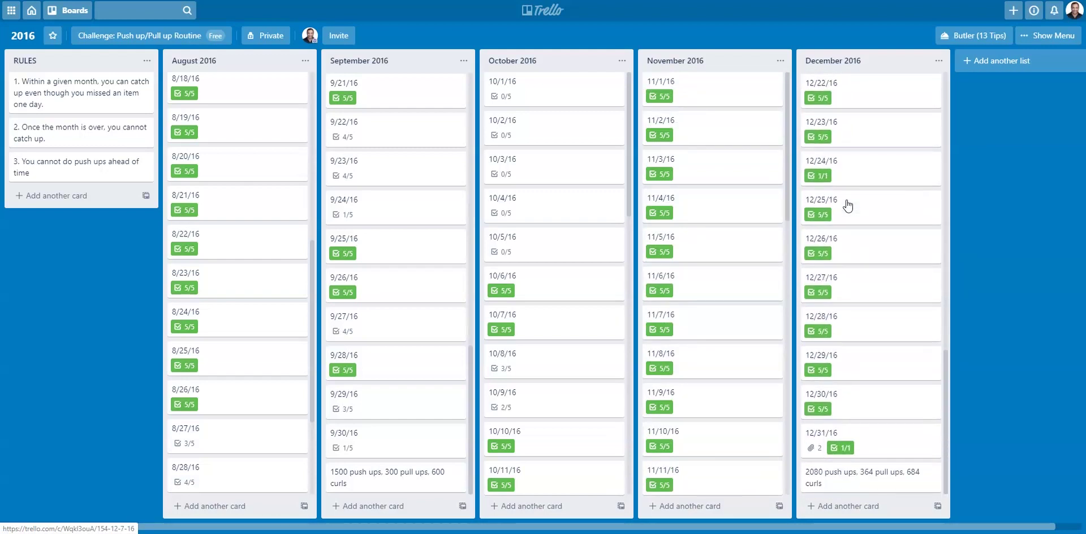
pyautogui.scroll(15, 871, 225)
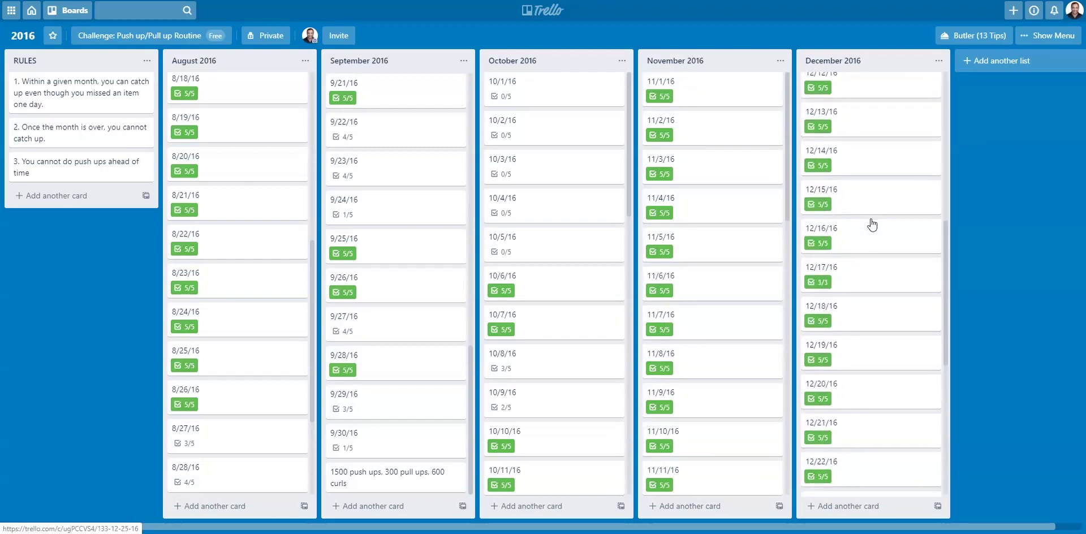
pyautogui.scroll(-15, 865, 232)
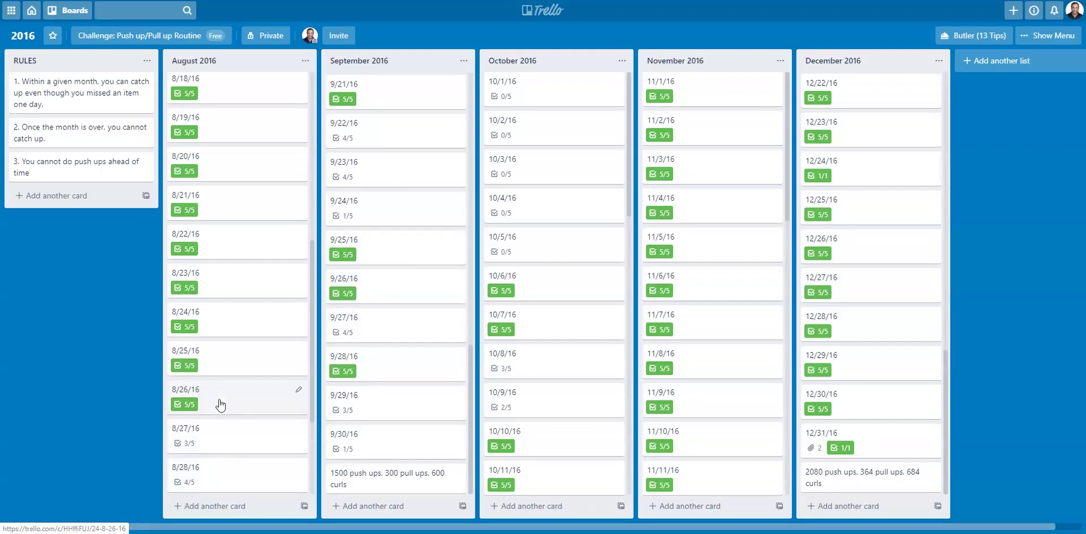
# Step: Go back to the start of the August 2016 list and view the 8/8/16 card's details
pyautogui.scroll(7, 215, 402)
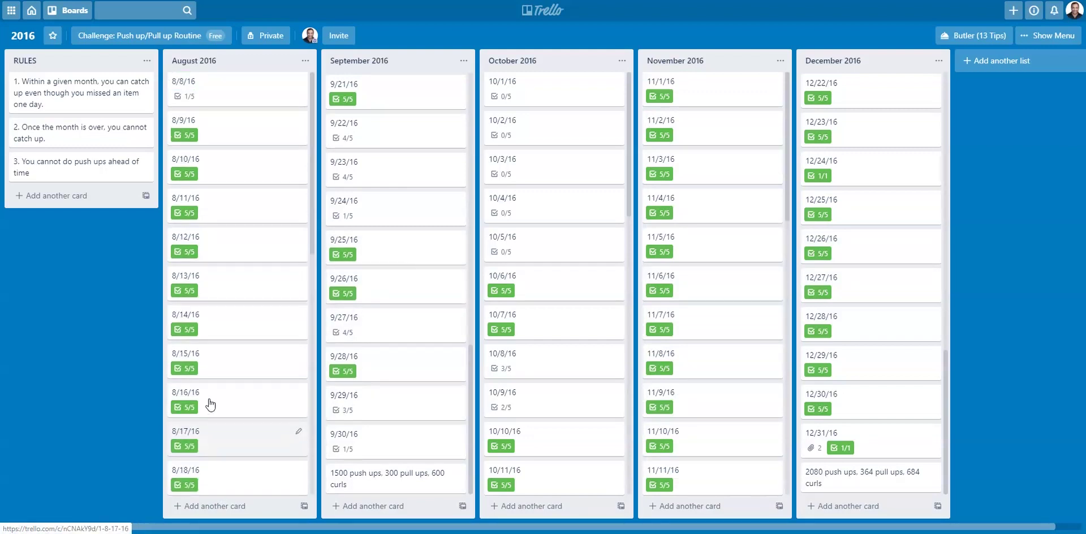
pyautogui.click(235, 86)
pyautogui.click(295, 146)
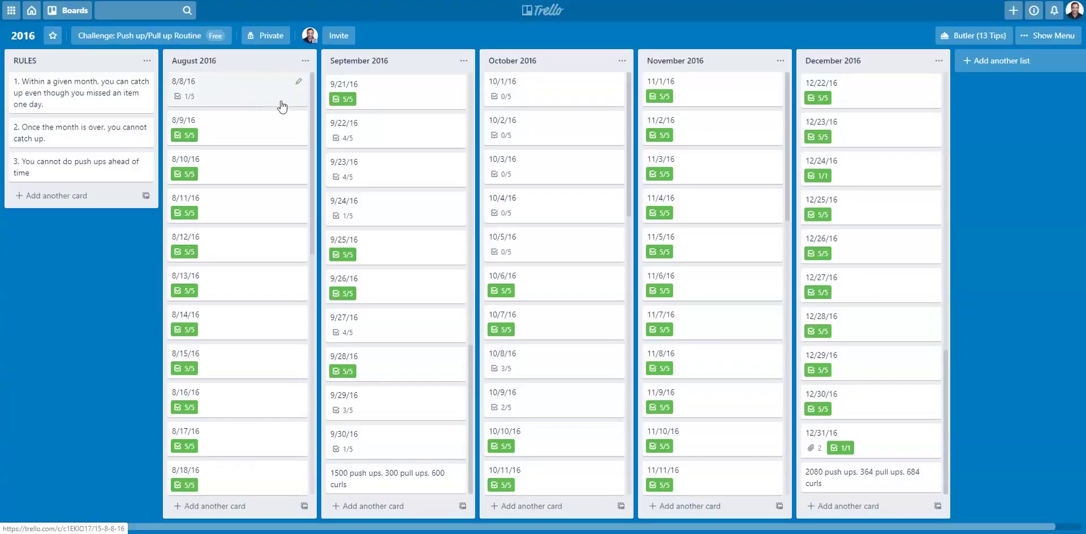
# Step: Add a list titled Jan after December 2016 and create a card titled 1 in it
pyautogui.click(1018, 61)
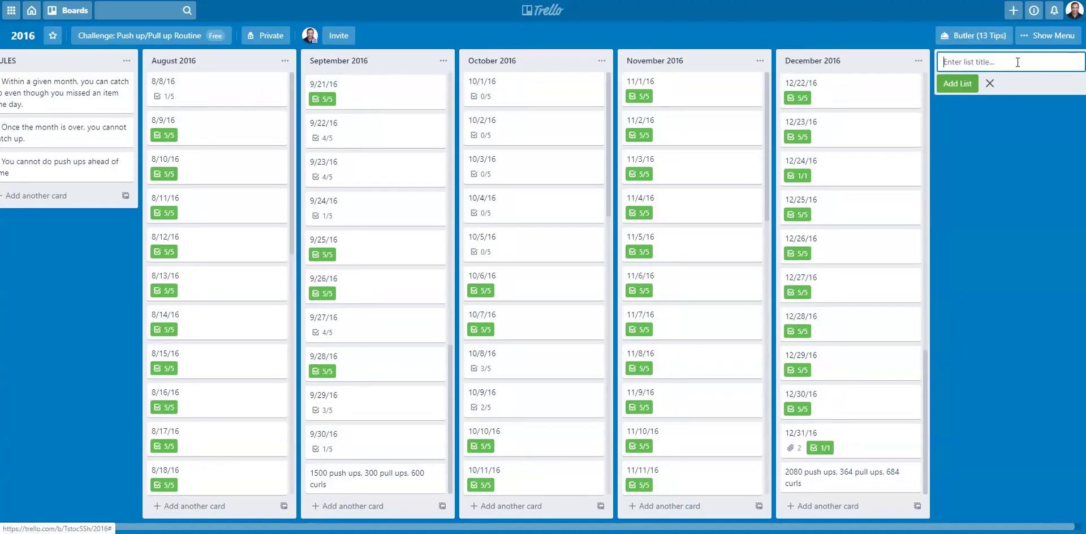
pyautogui.write('Jan')
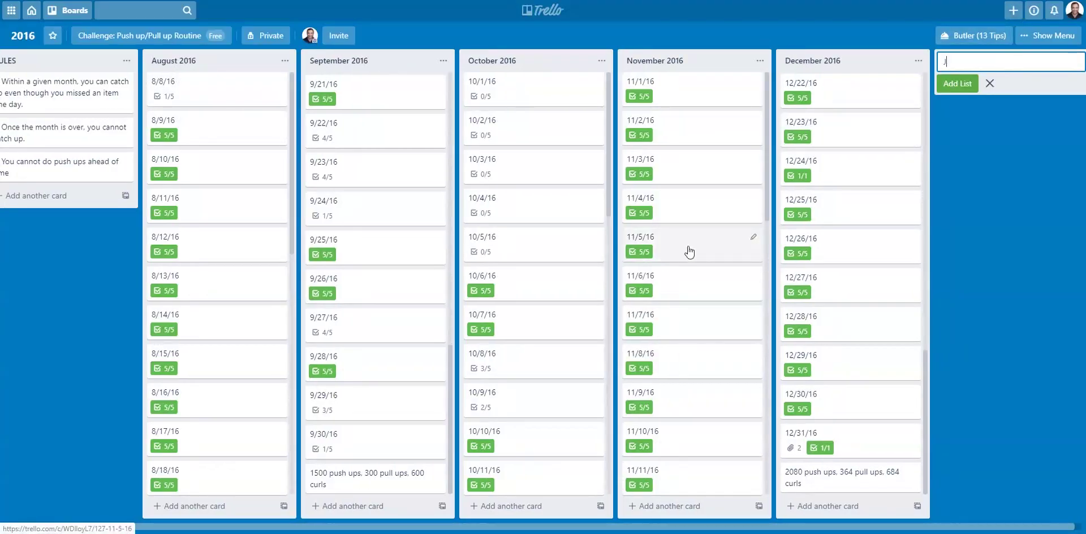
pyautogui.press('Return')
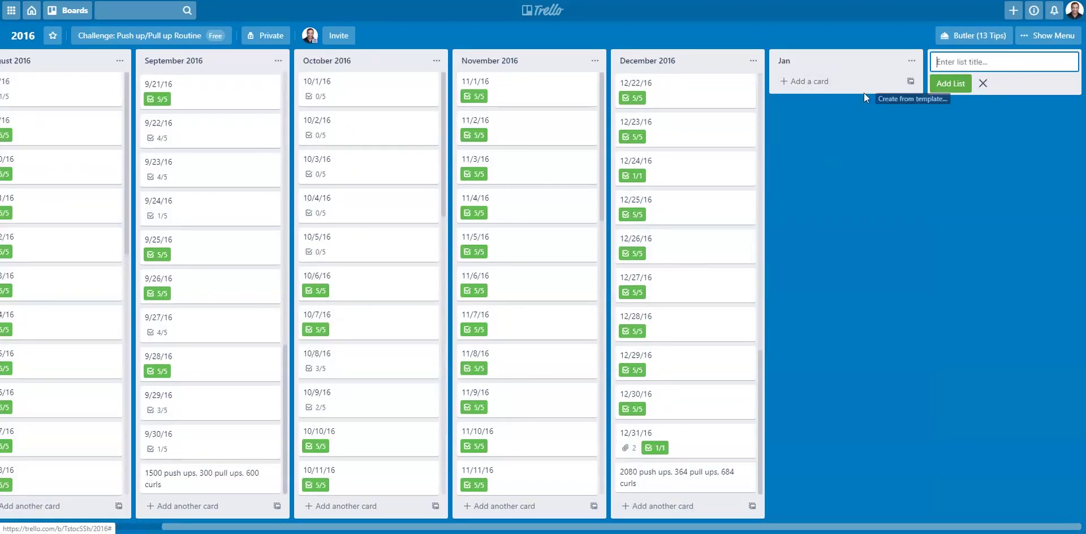
pyautogui.click(795, 85)
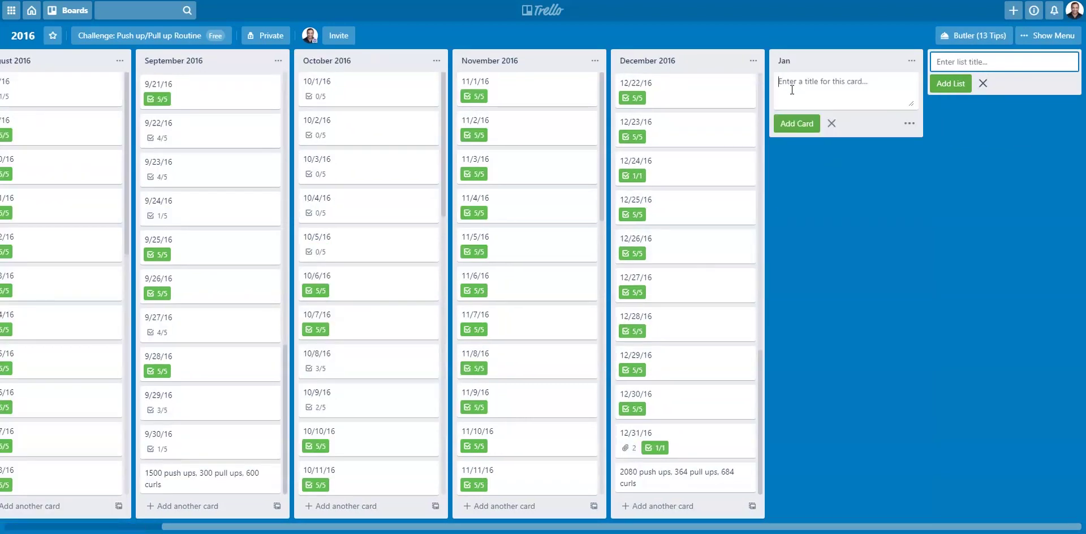
pyautogui.write('1')
pyautogui.press('Return')
# Step: Add a checklist titled Workout to card 1 in the Jan list
pyautogui.click(787, 81)
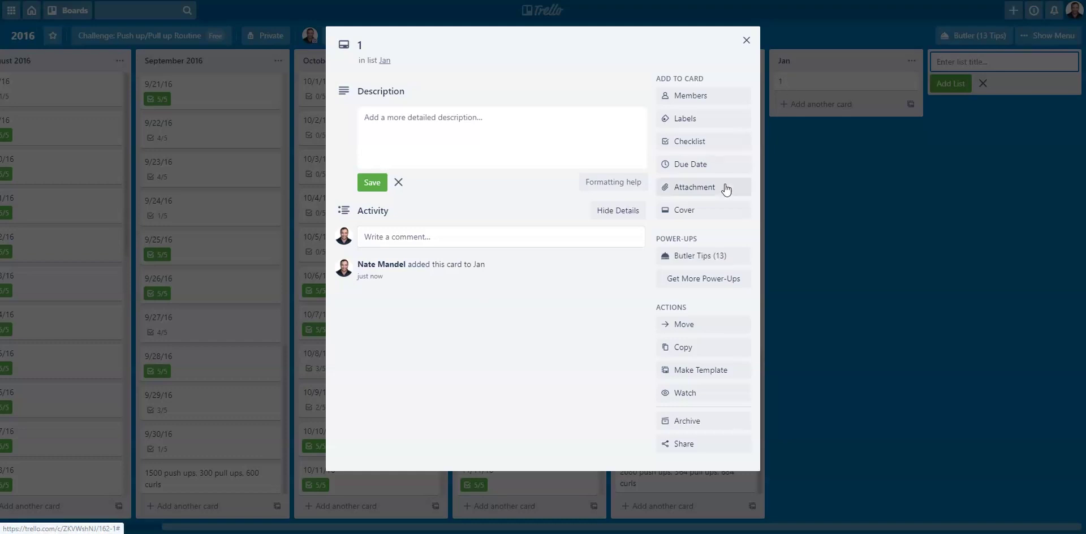
pyautogui.click(690, 147)
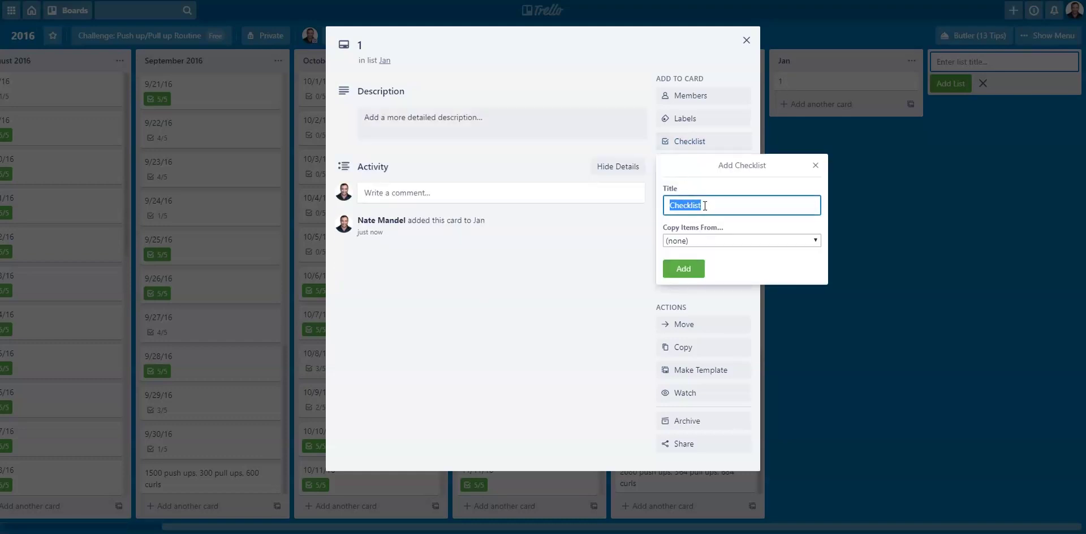
pyautogui.write('Workout')
pyautogui.press('Return')
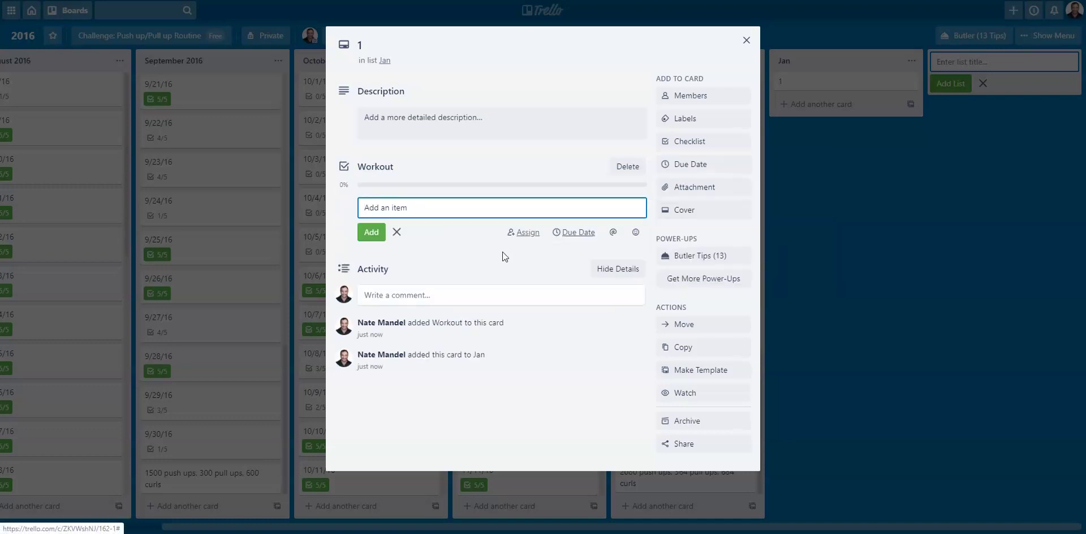
# Step: Add the items "30 Push ups" and "Stretch 20 minutes" to the Workout checklist and close the card
pyautogui.write('3')
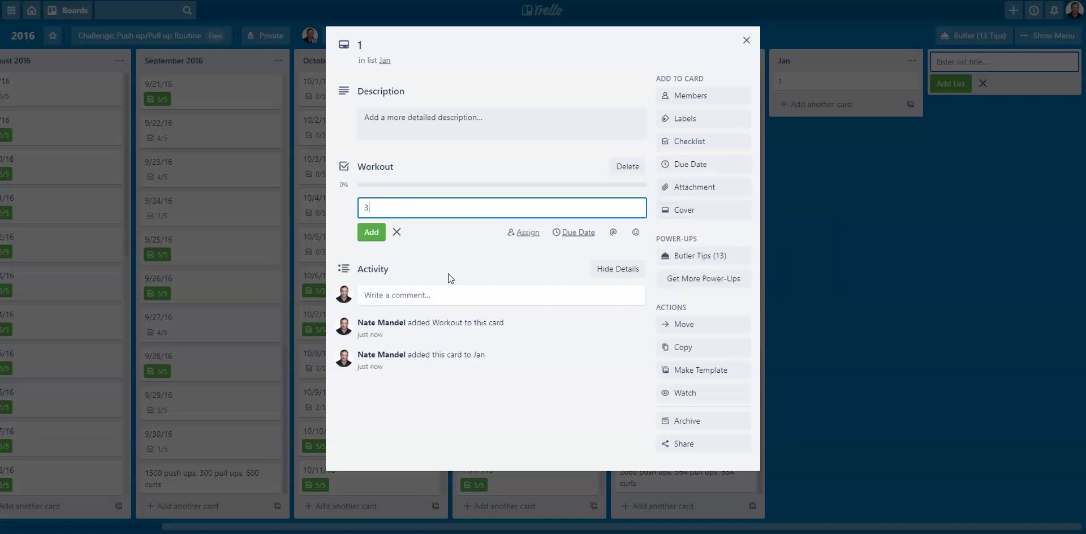
pyautogui.write('0 Push ups')
pyautogui.press('Return')
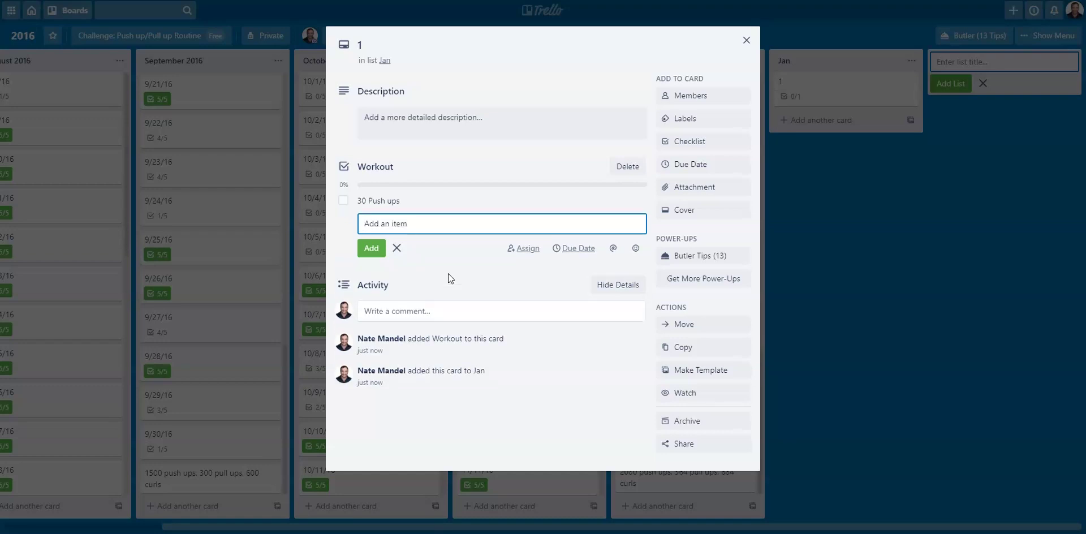
pyautogui.write('s')
pyautogui.press('BackSpace')
pyautogui.write('Stretch 20 minutes')
pyautogui.press('Return')
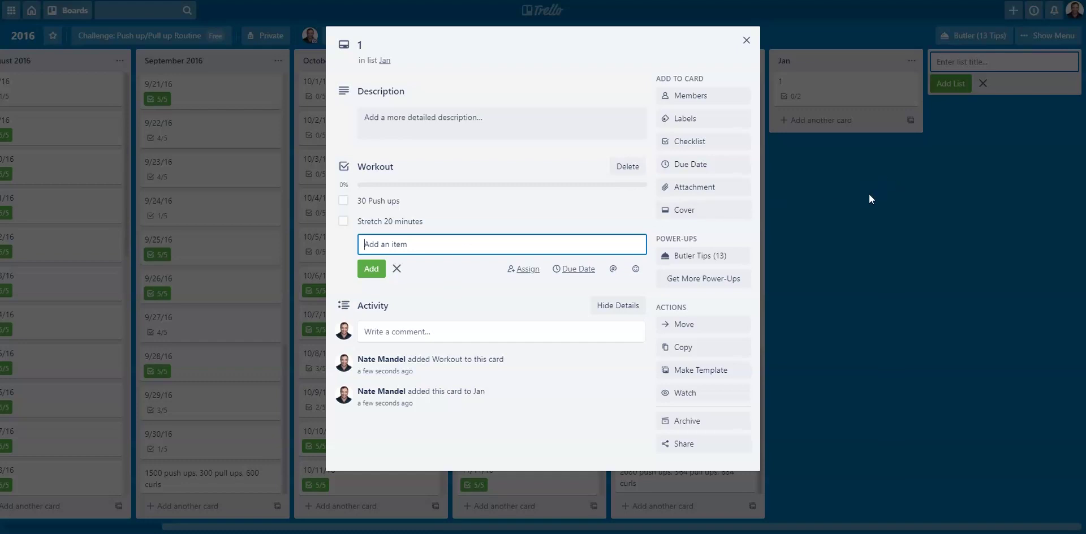
pyautogui.press('Escape')
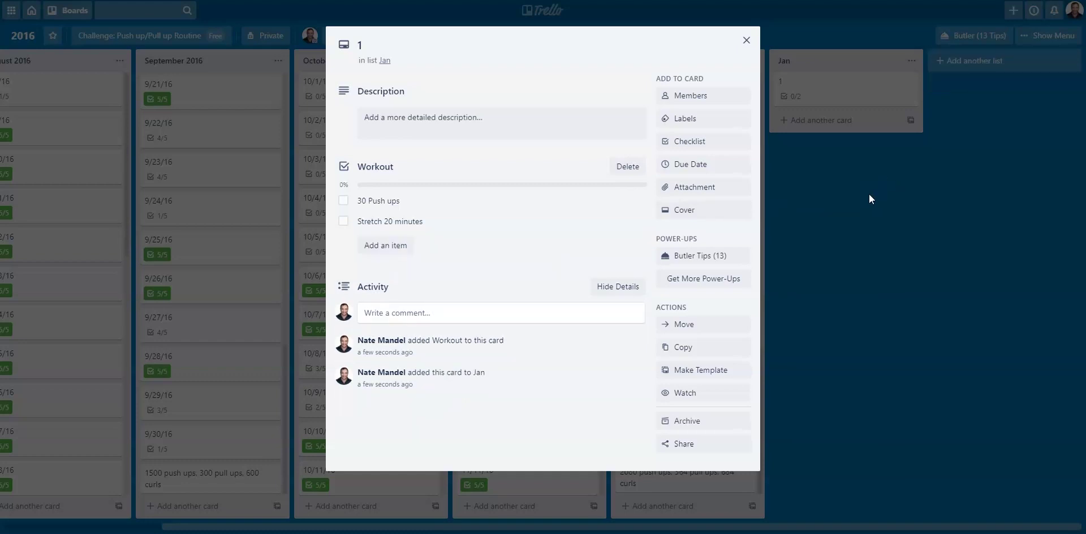
pyautogui.click(803, 183)
# Step: View the copy options for card 1 in the Jan list without creating a copy
pyautogui.click(910, 81)
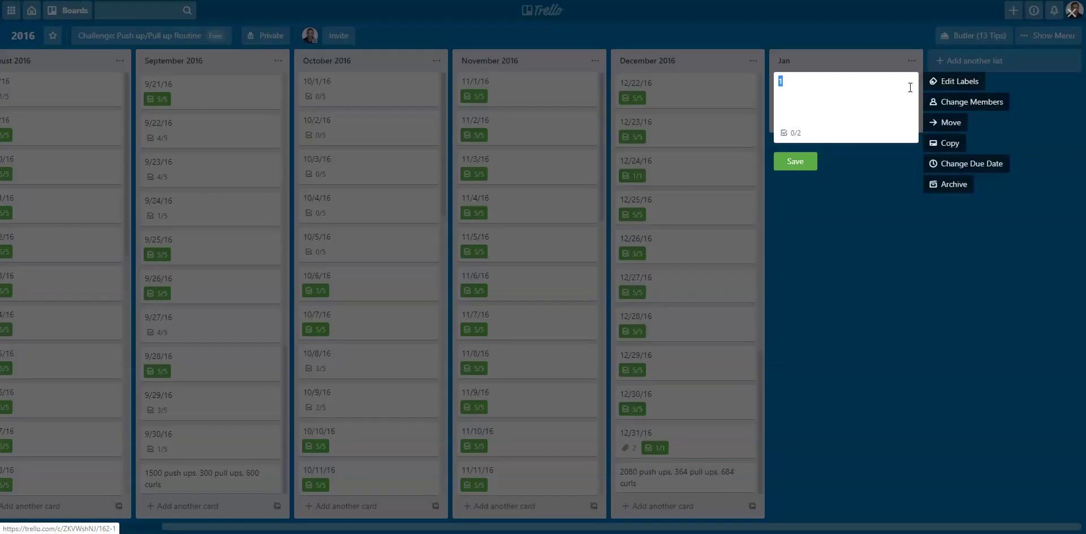
pyautogui.click(939, 146)
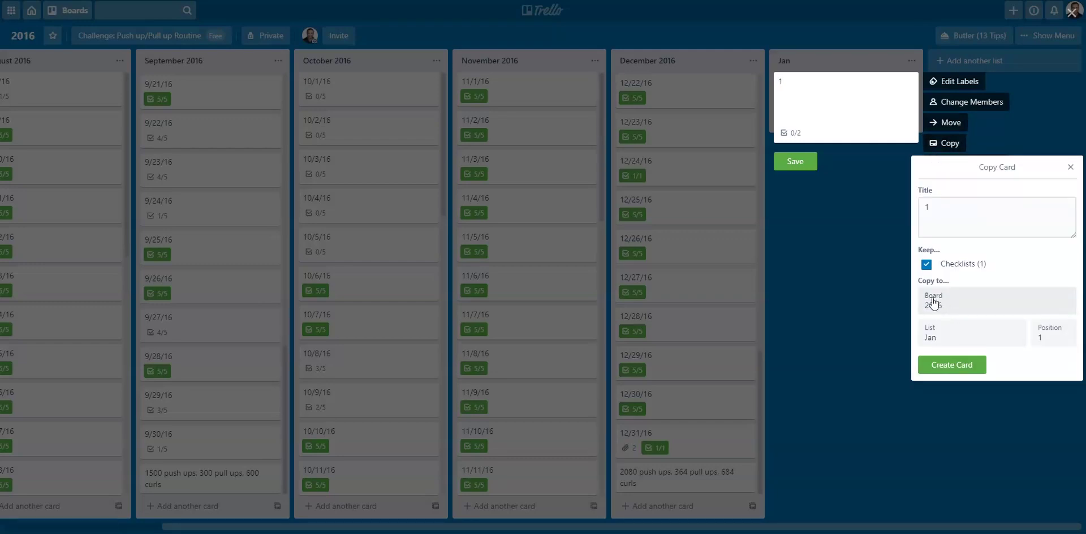
pyautogui.click(839, 208)
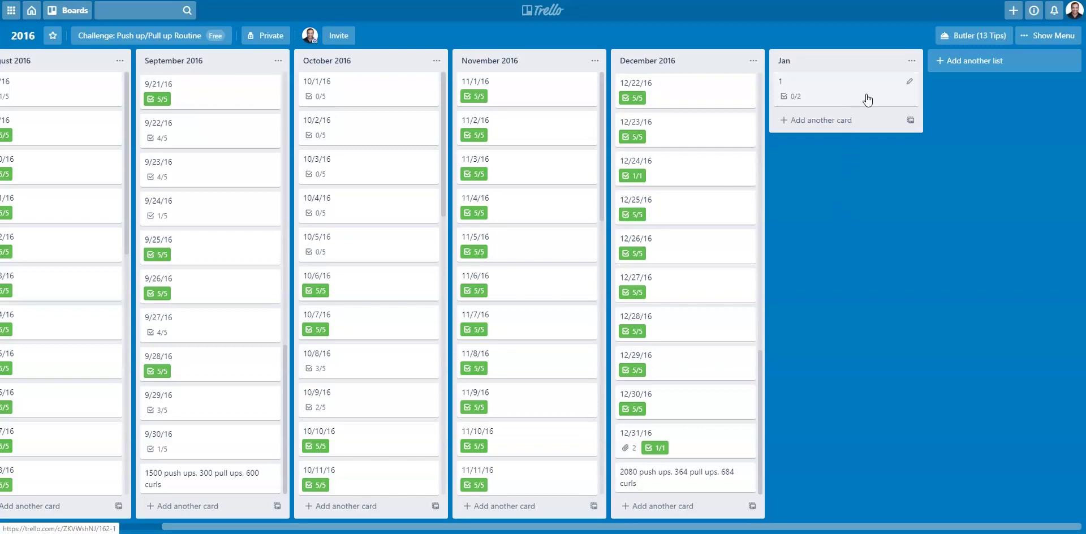
# Step: Make card 1 in the Jan list a template and hide it from the list
pyautogui.click(845, 85)
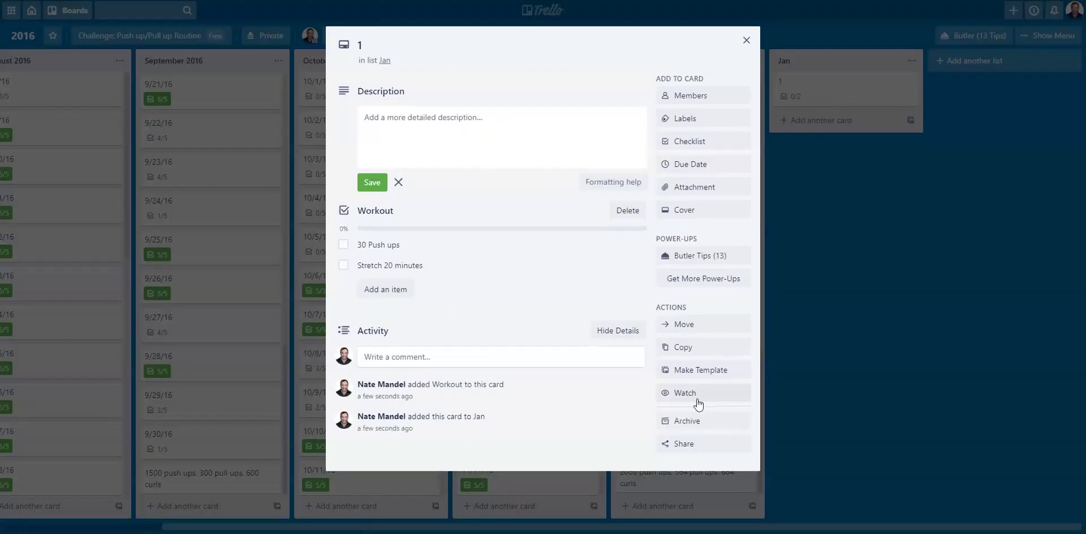
pyautogui.click(696, 369)
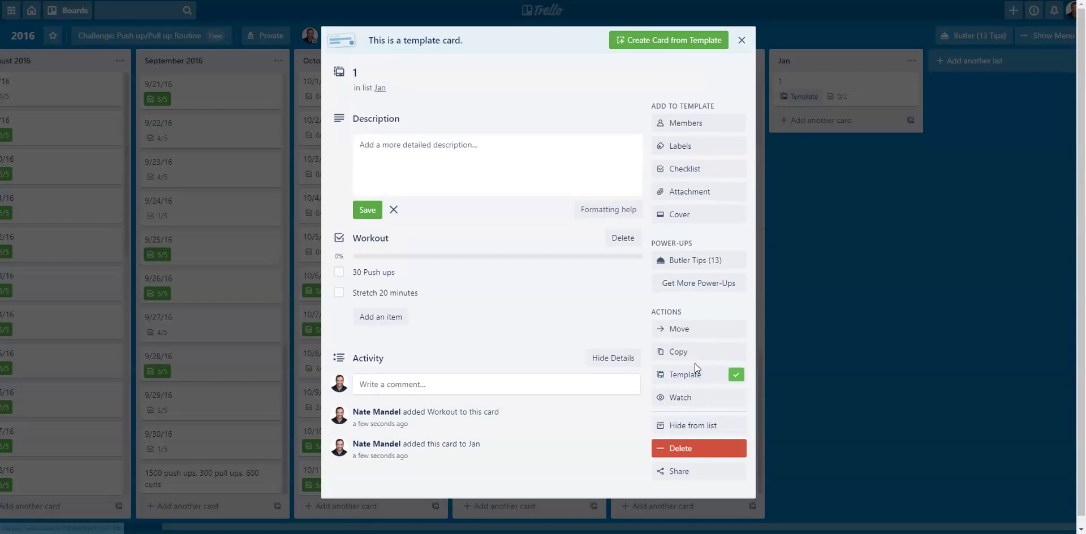
pyautogui.click(813, 233)
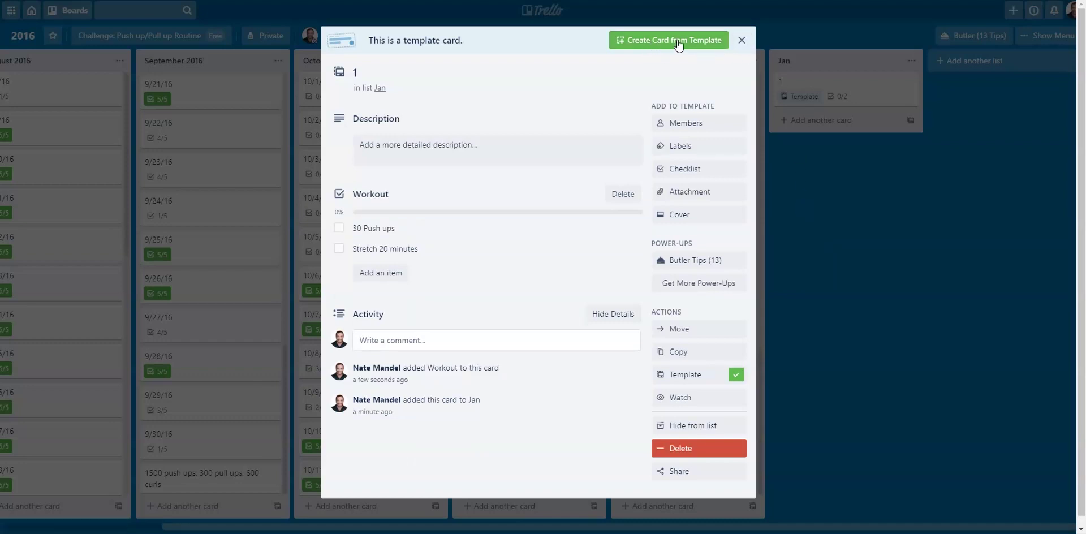
pyautogui.click(741, 40)
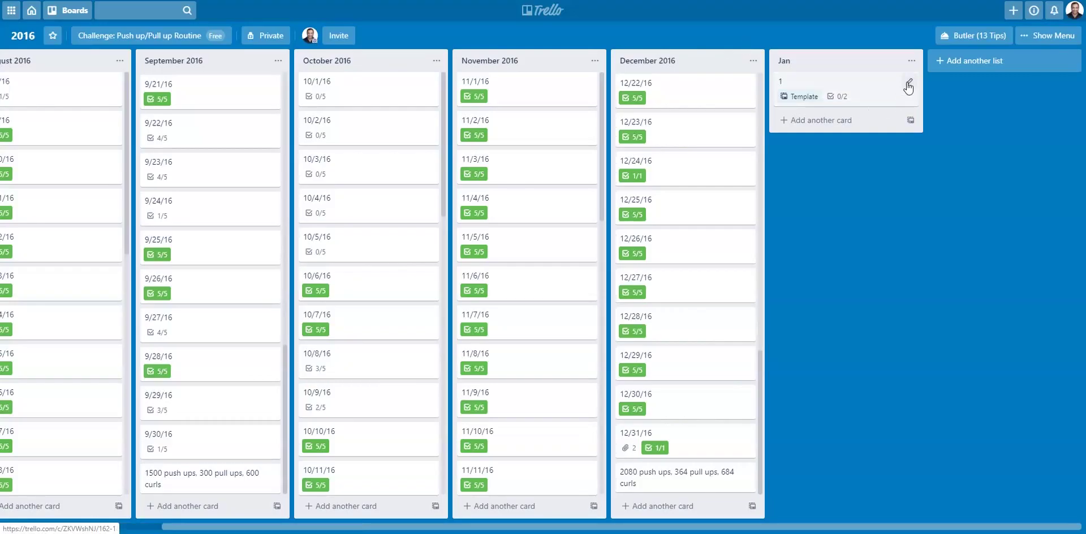
pyautogui.click(908, 87)
pyautogui.click(959, 165)
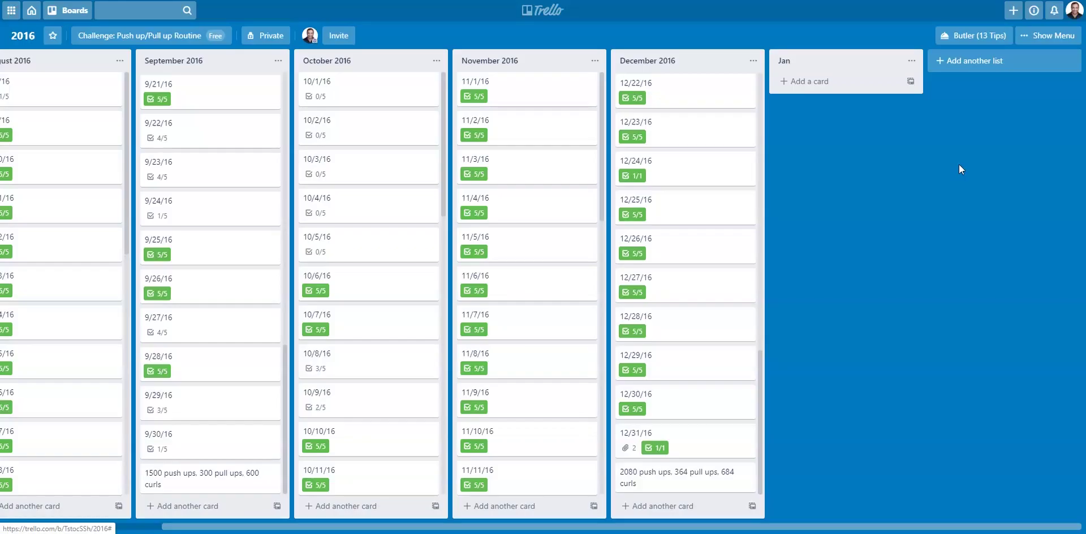
# Step: Create two cards titled 1 and 2 in the Jan list from the card template
pyautogui.click(914, 86)
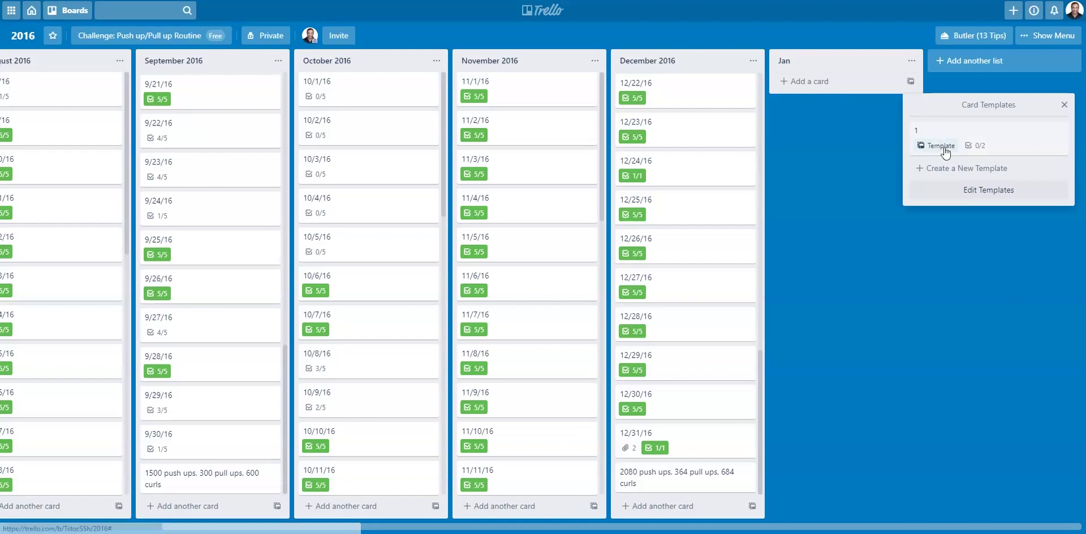
pyautogui.click(1002, 137)
pyautogui.press('Return')
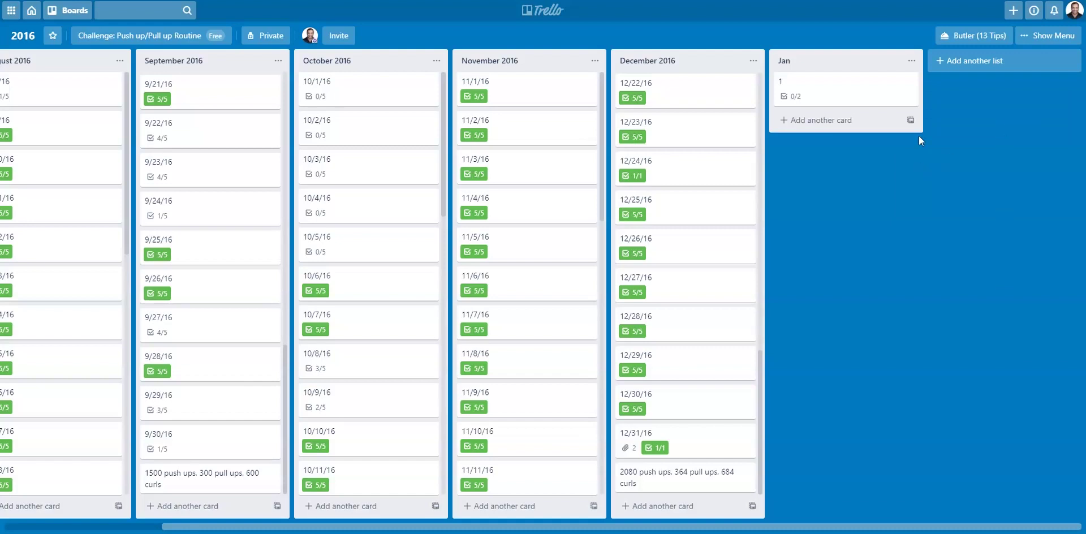
pyautogui.click(910, 120)
pyautogui.click(939, 172)
pyautogui.write('2')
pyautogui.press('Return')
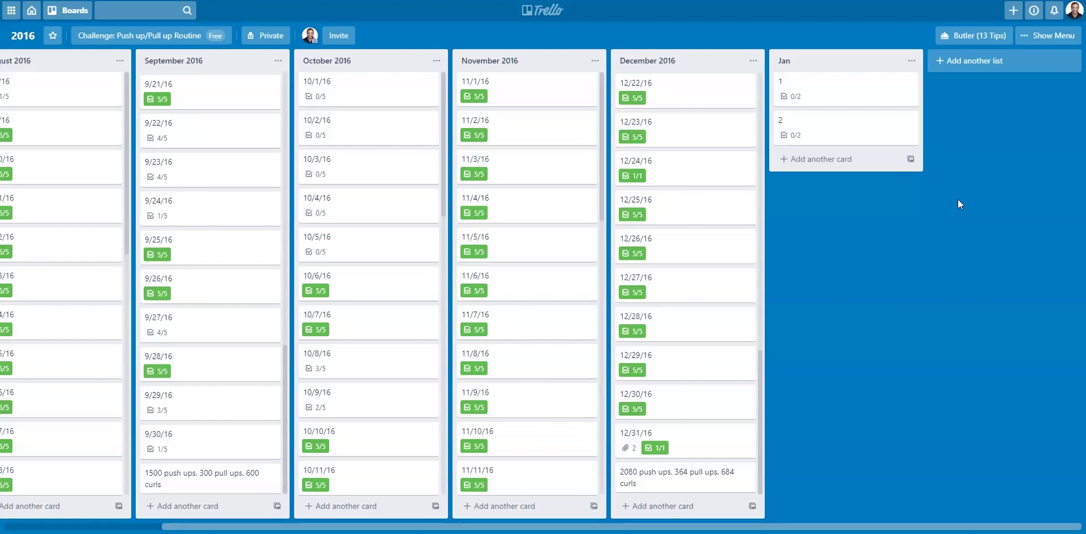
# Step: View the board's menu and its Power-Ups, and return to the board
pyautogui.click(1047, 38)
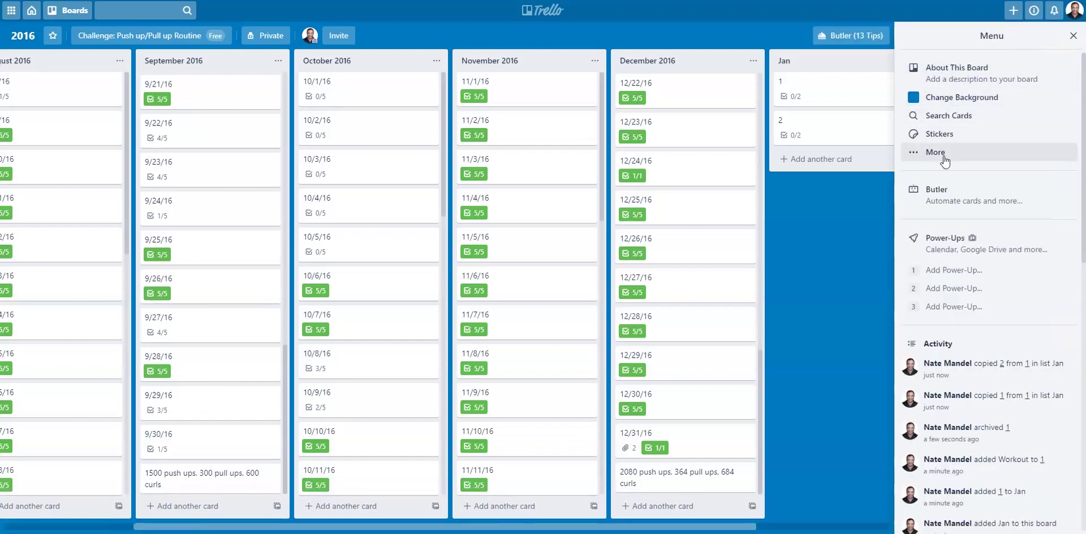
pyautogui.click(940, 242)
pyautogui.click(1073, 36)
pyautogui.click(1067, 64)
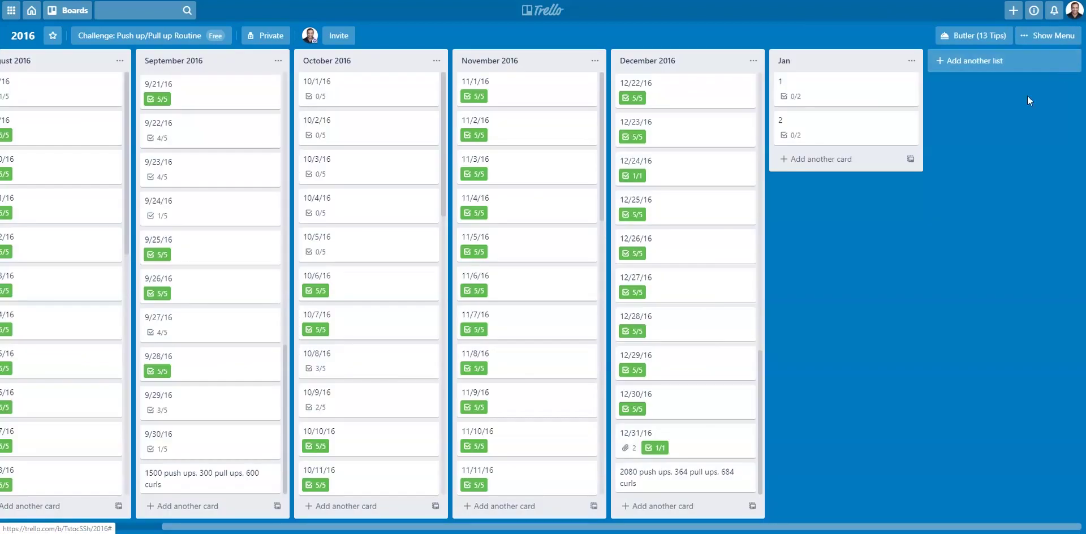
# Step: Move the Jan list between the RULES and August 2016 lists
pyautogui.moveTo(833, 67)
pyautogui.mouseDown()
pyautogui.moveTo(146, 90)
pyautogui.moveTo(114, 73)
pyautogui.moveTo(225, 66)
pyautogui.mouseUp()
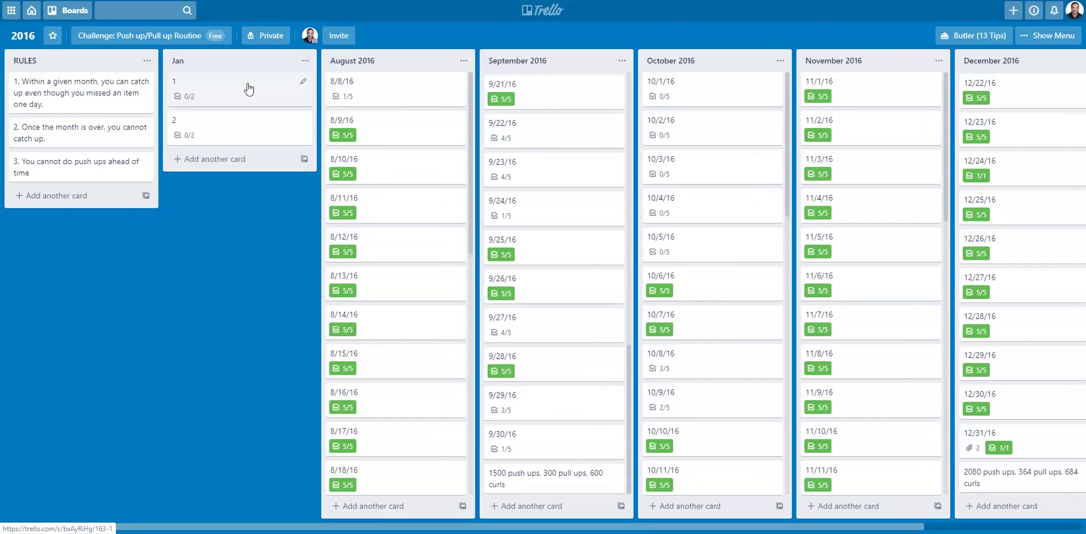
pyautogui.click(303, 123)
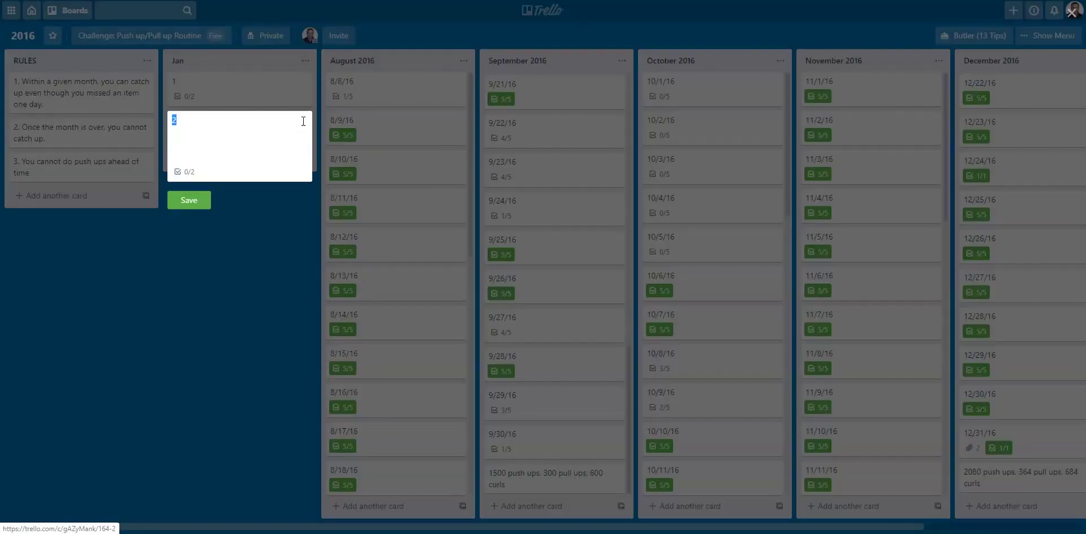
pyautogui.click(339, 186)
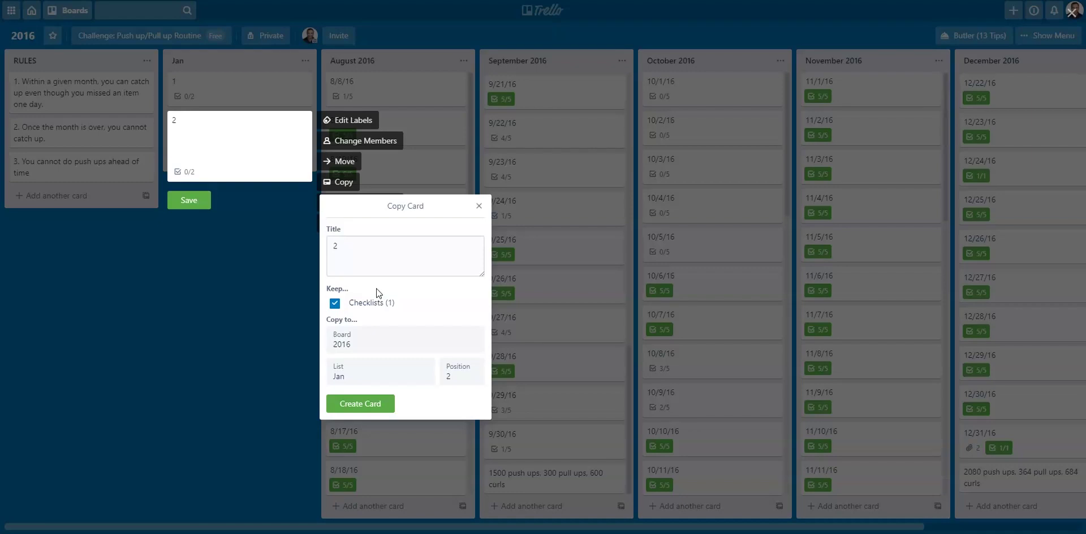
pyautogui.click(281, 280)
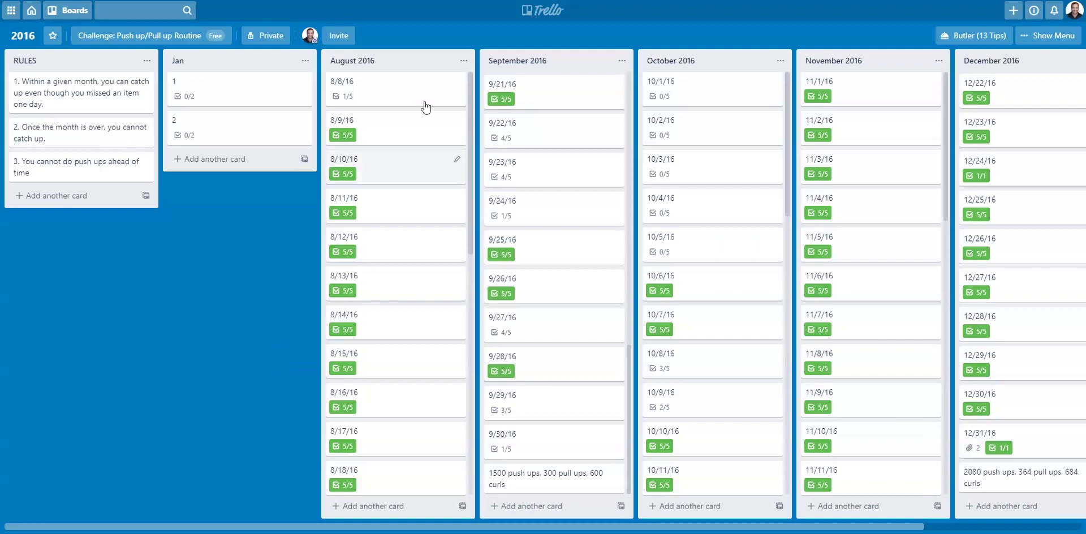
# Step: Examine the checklists on the 8/8/16 card in August 2016 and the 9/21/16 card in September 2016
pyautogui.click(396, 100)
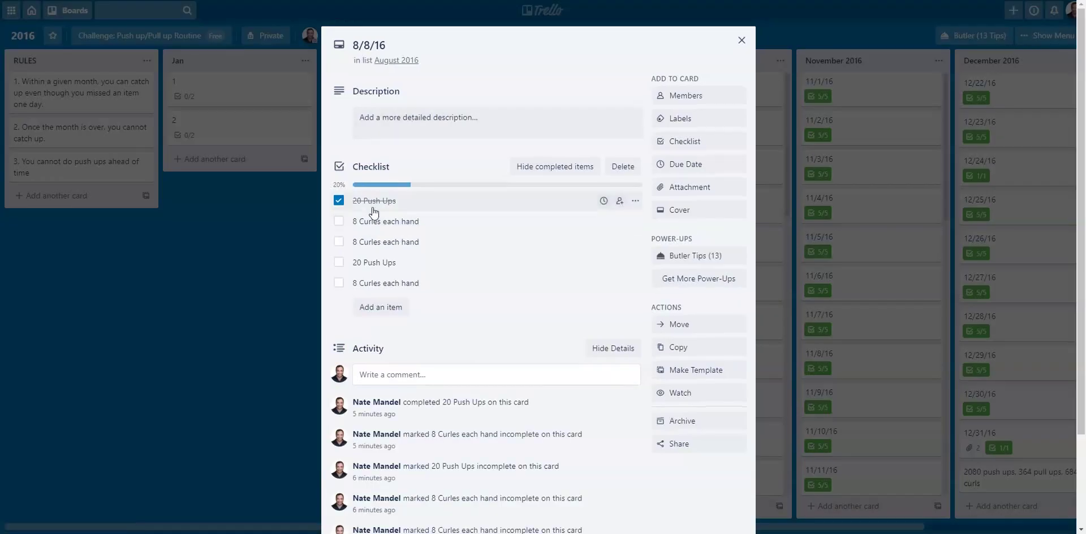
pyautogui.click(239, 223)
pyautogui.click(567, 96)
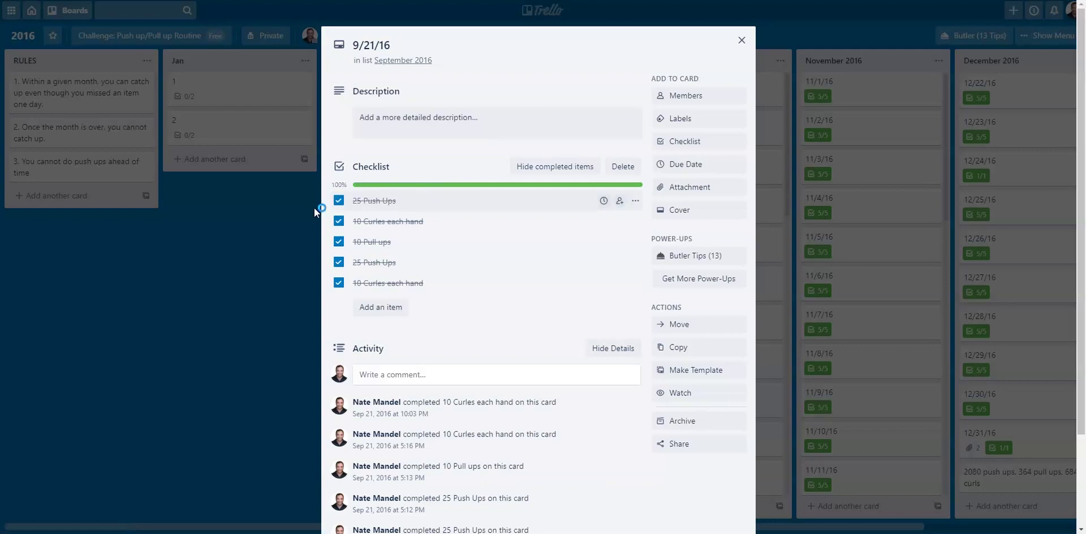
pyautogui.click(248, 217)
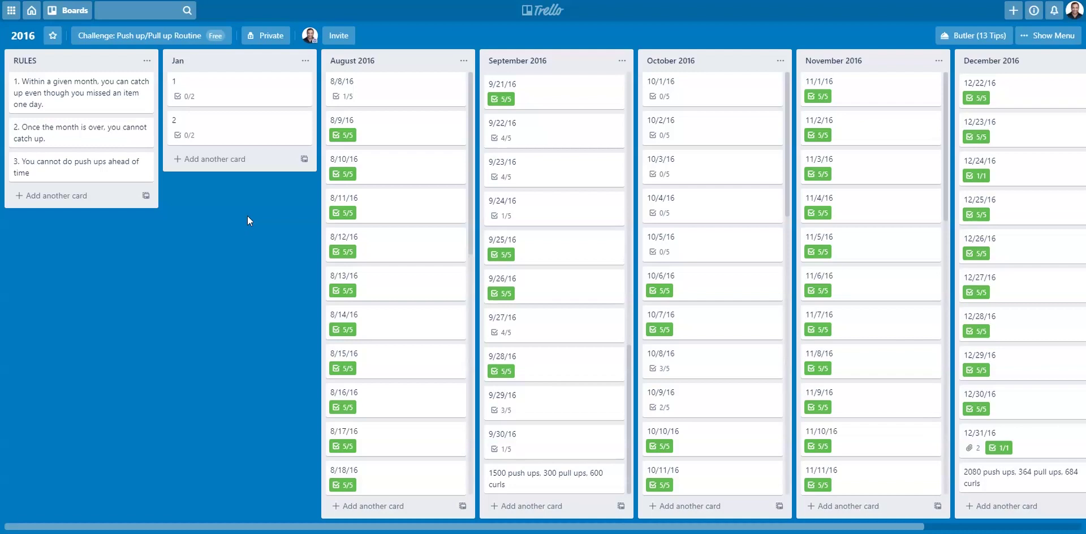
# Step: Copy card 2 in the Jan list as a new card titled 3, keeping its checklist
pyautogui.moveTo(303, 130)
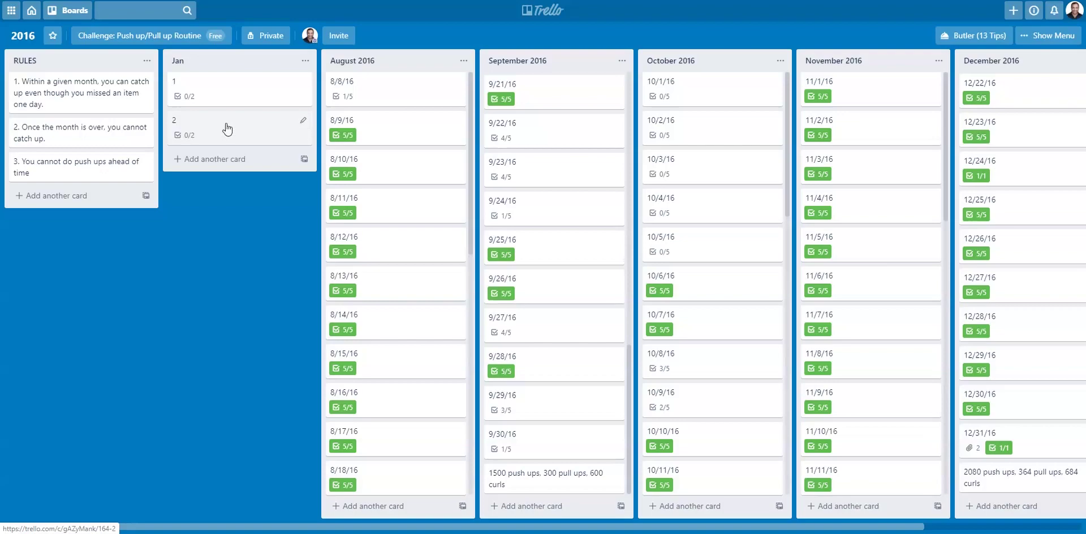
pyautogui.click(303, 121)
pyautogui.click(343, 185)
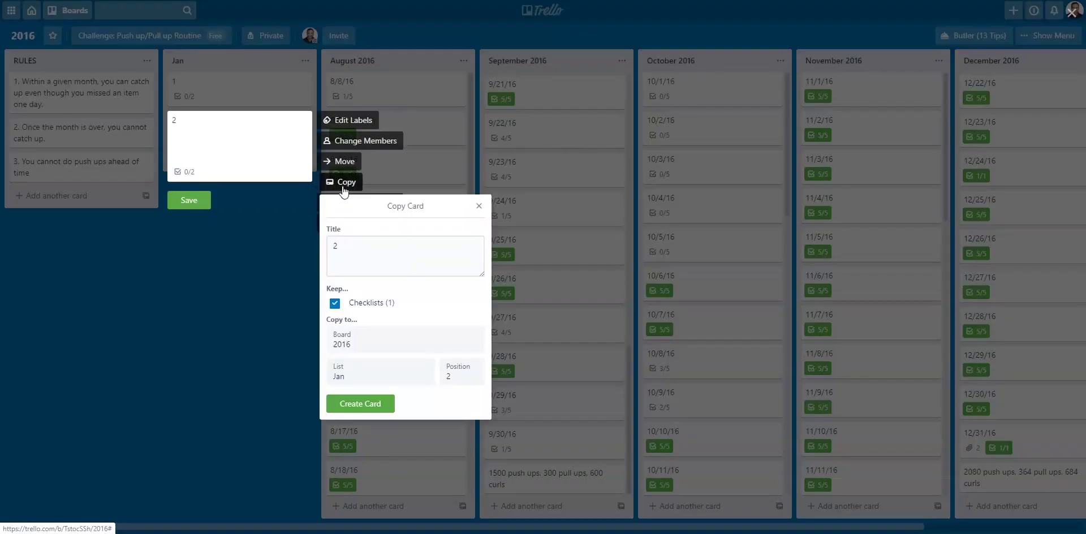
pyautogui.doubleClick(338, 247)
pyautogui.write('3')
pyautogui.press('Return')
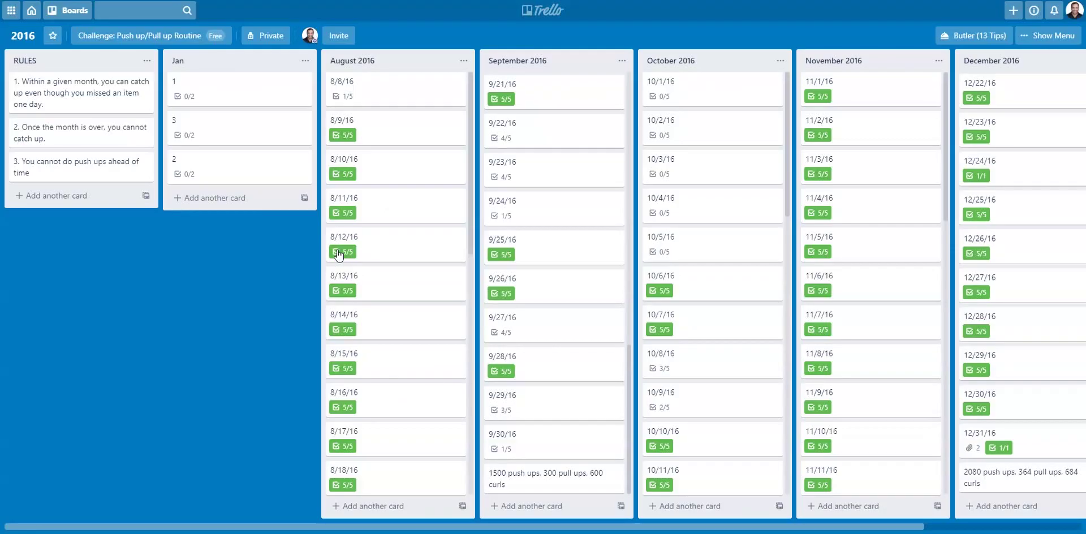
# Step: Copy card 2 as a new card titled 4 and arrange the Jan cards in numerical order
pyautogui.click(303, 160)
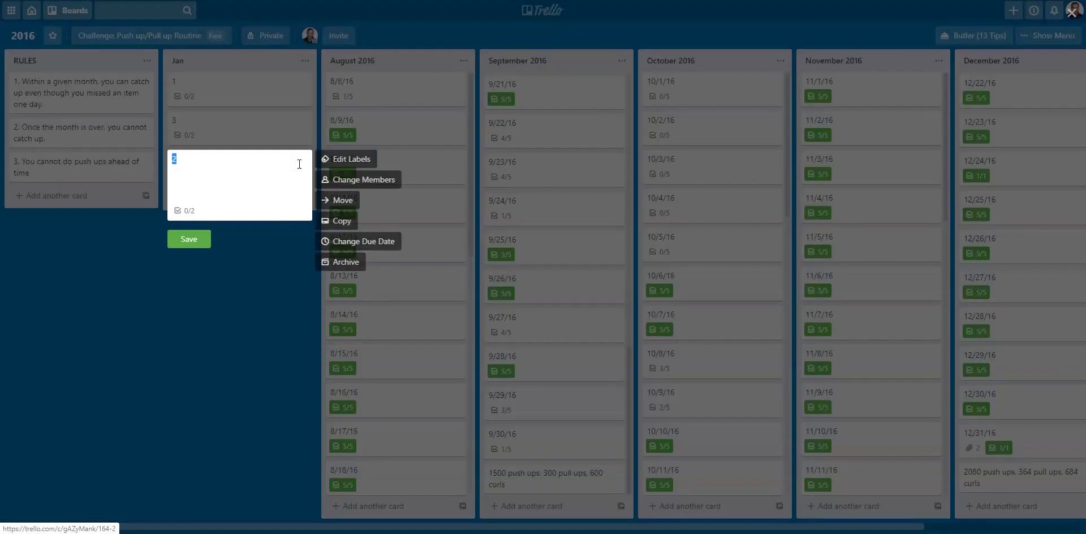
pyautogui.click(342, 220)
pyautogui.write('4')
pyautogui.press('Return')
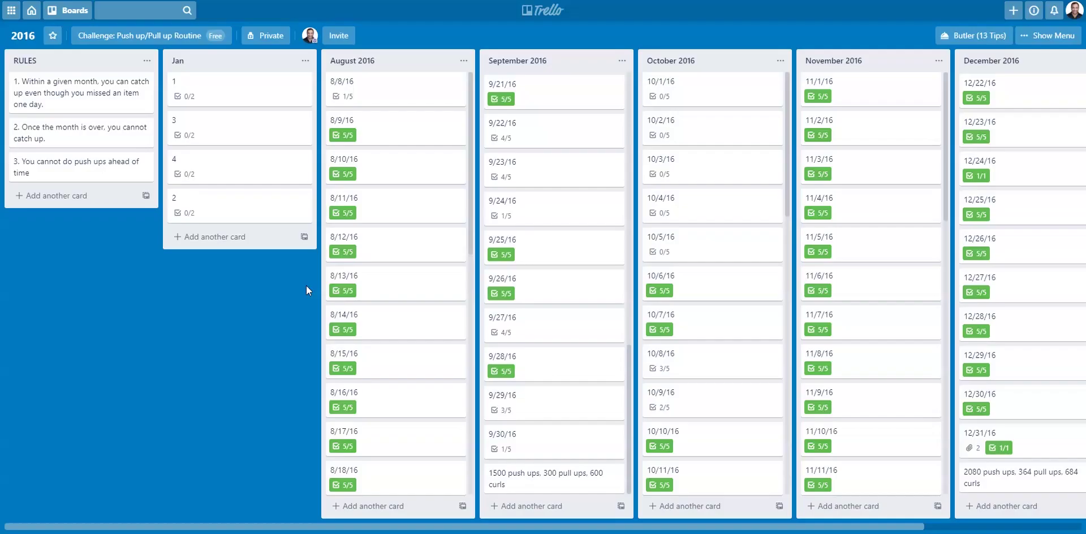
pyautogui.moveTo(235, 165)
pyautogui.mouseDown()
pyautogui.moveTo(232, 211)
pyautogui.moveTo(230, 133)
pyautogui.moveTo(243, 147)
pyautogui.mouseUp()
# Step: Duplicate card 4 in the Jan list with the same title, its checklist and position 4
pyautogui.click(304, 199)
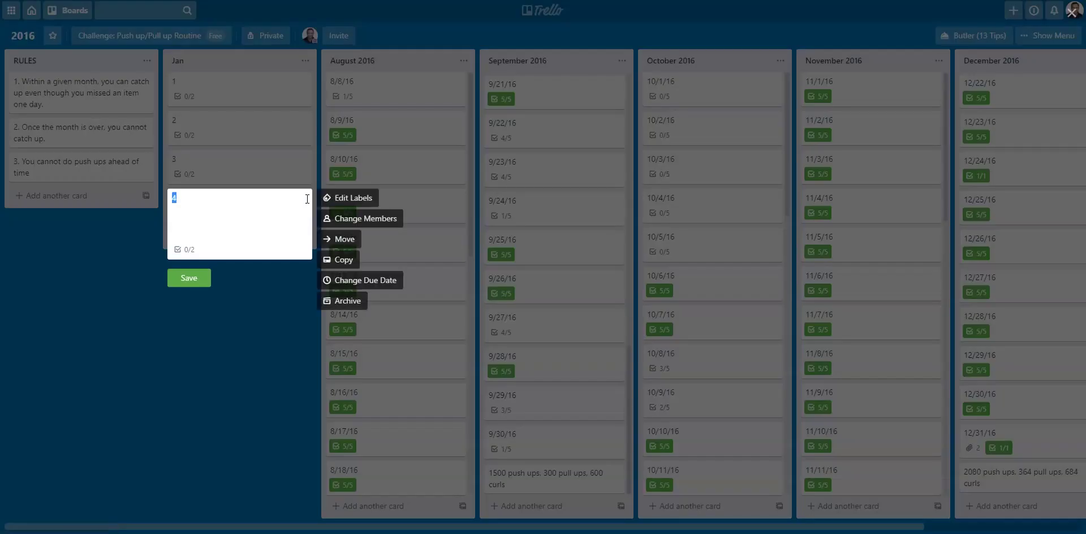
pyautogui.click(342, 262)
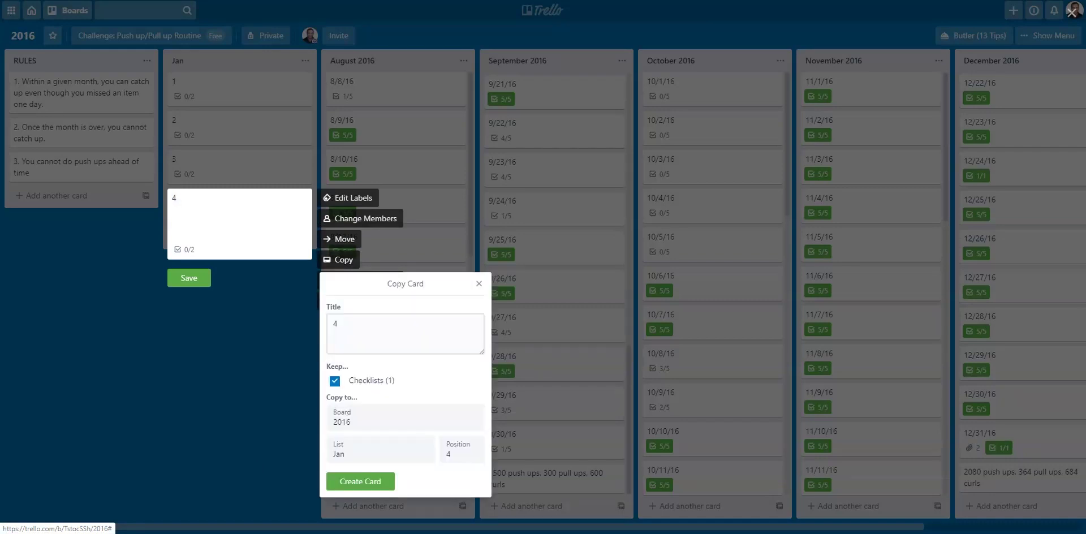
pyautogui.click(353, 481)
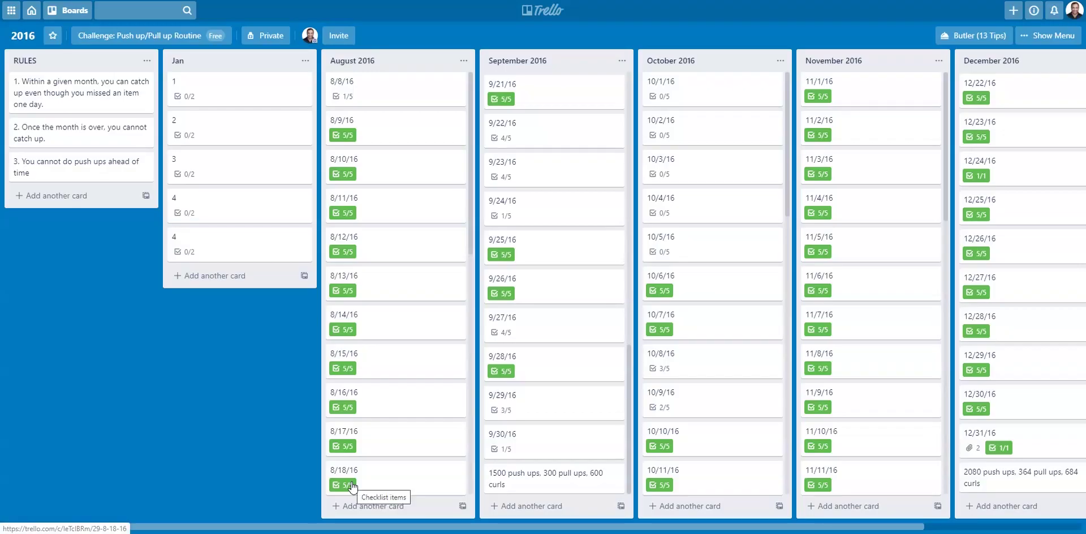
pyautogui.click(305, 239)
pyautogui.click(342, 298)
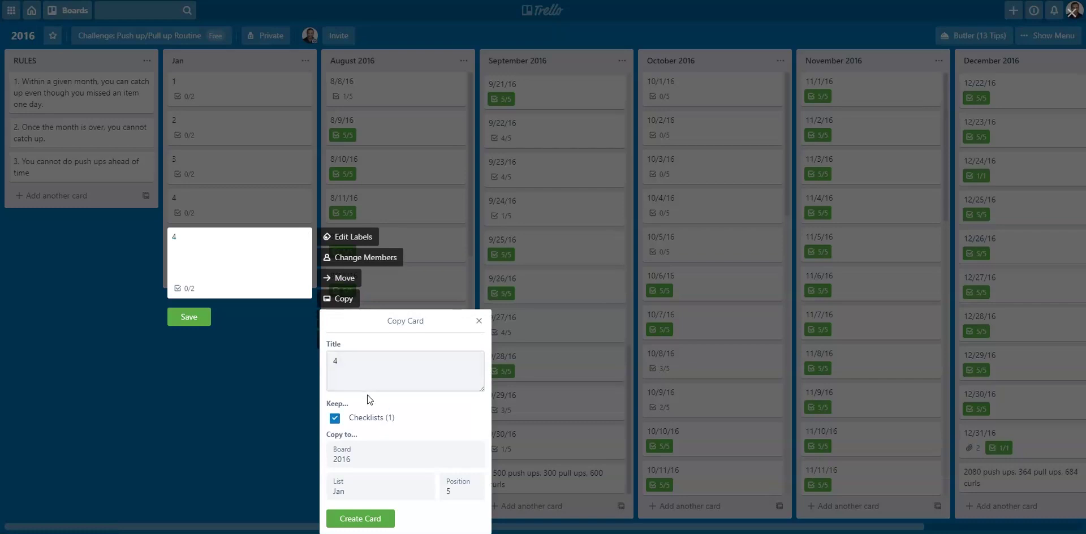
pyautogui.click(478, 321)
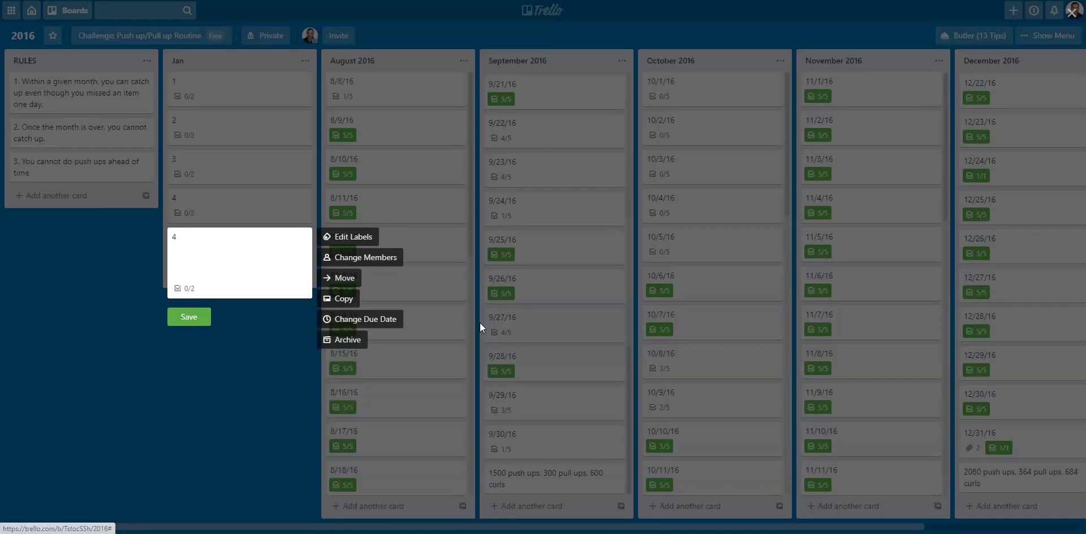
pyautogui.click(178, 428)
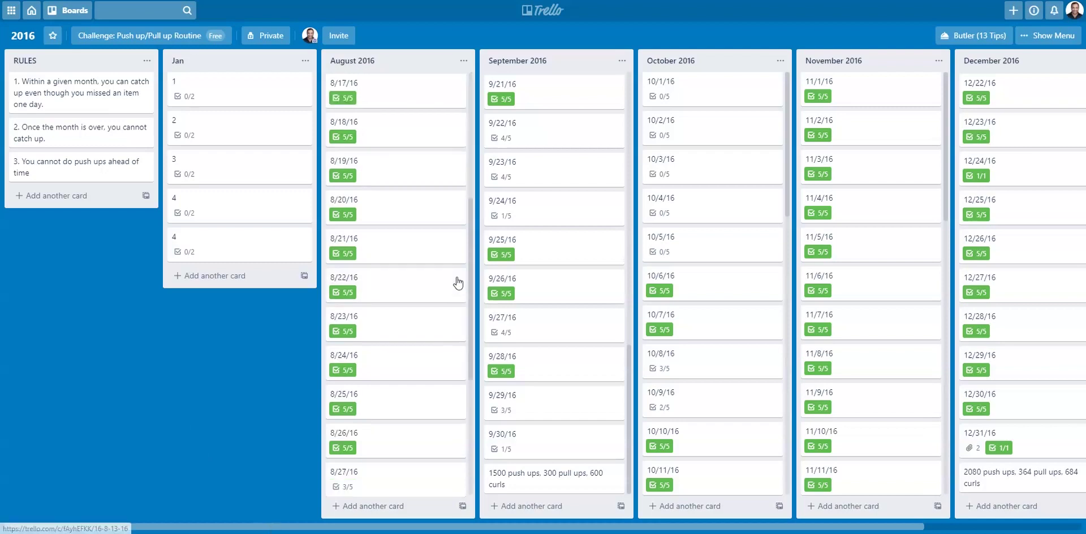
# Step: Examine the monthly total cards at the ends of the August to December 2016 lists
pyautogui.scroll(-10, 458, 283)
pyautogui.scroll(-1, 626, 315)
pyautogui.scroll(-15, 689, 323)
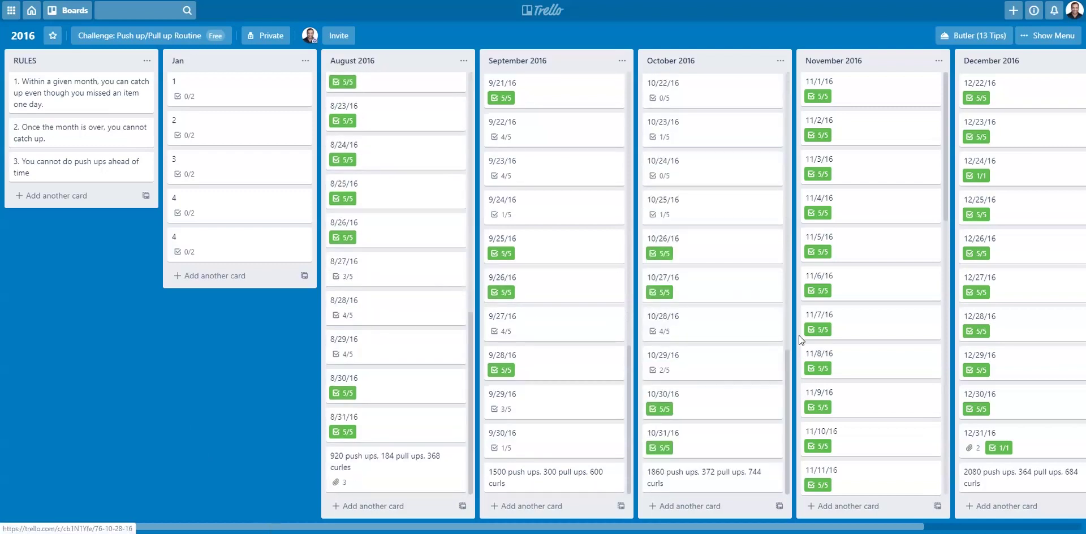
pyautogui.scroll(-10, 853, 324)
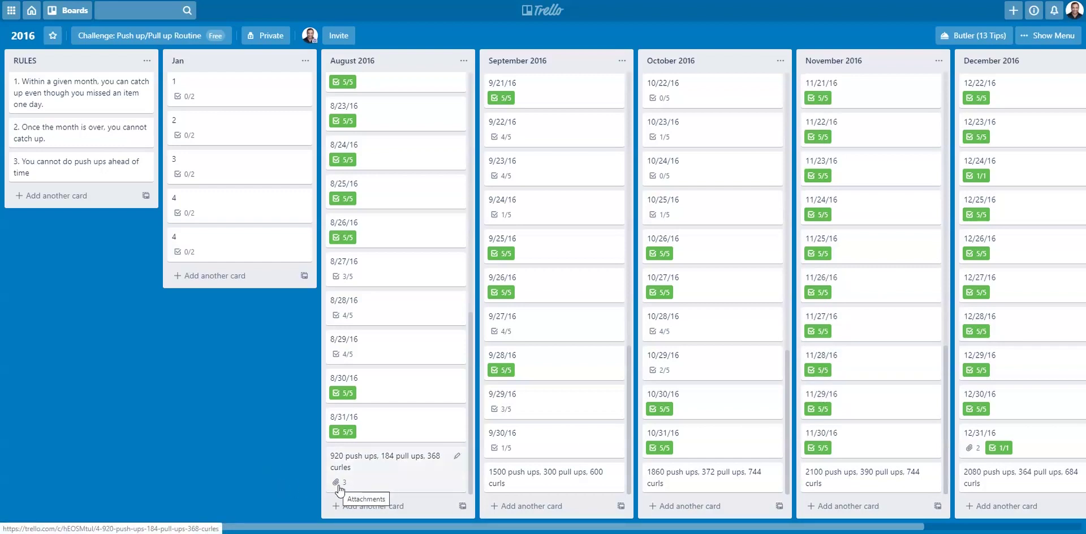
pyautogui.moveTo(350, 529); pyautogui.dragTo(534, 528)
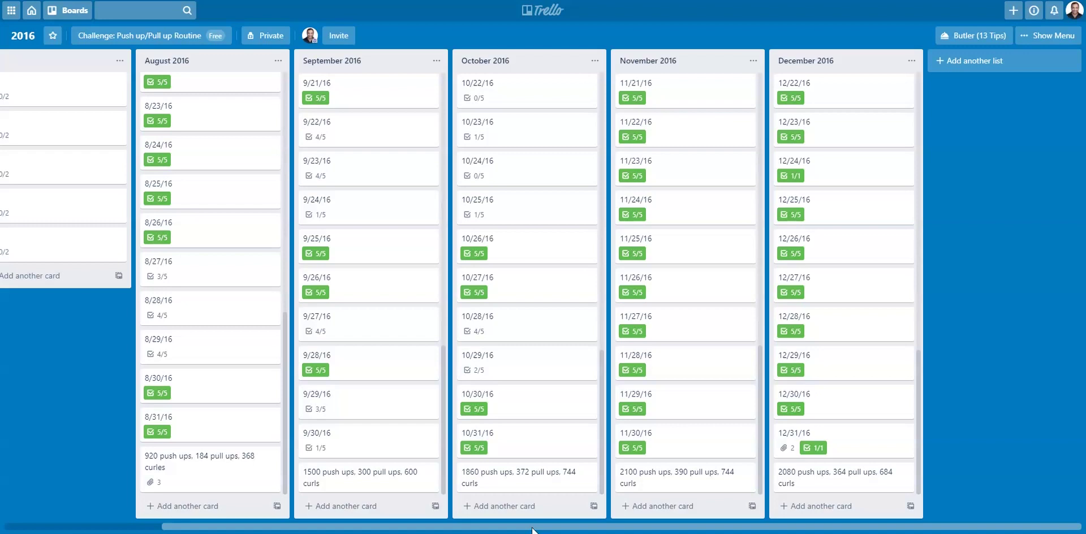
pyautogui.moveTo(532, 529); pyautogui.dragTo(308, 528)
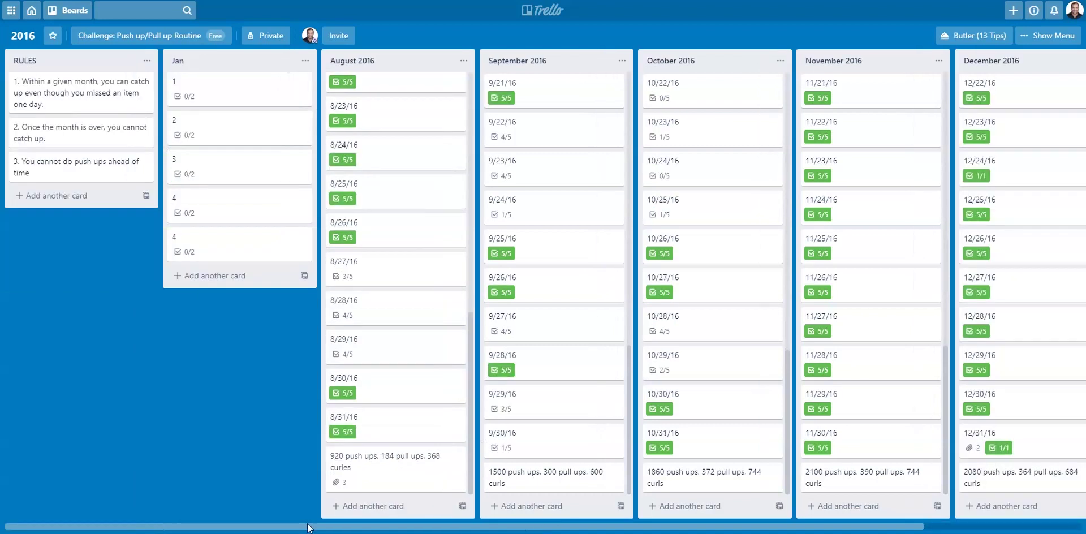
# Step: Open the 2017 board from the challenge team's page
pyautogui.click(174, 37)
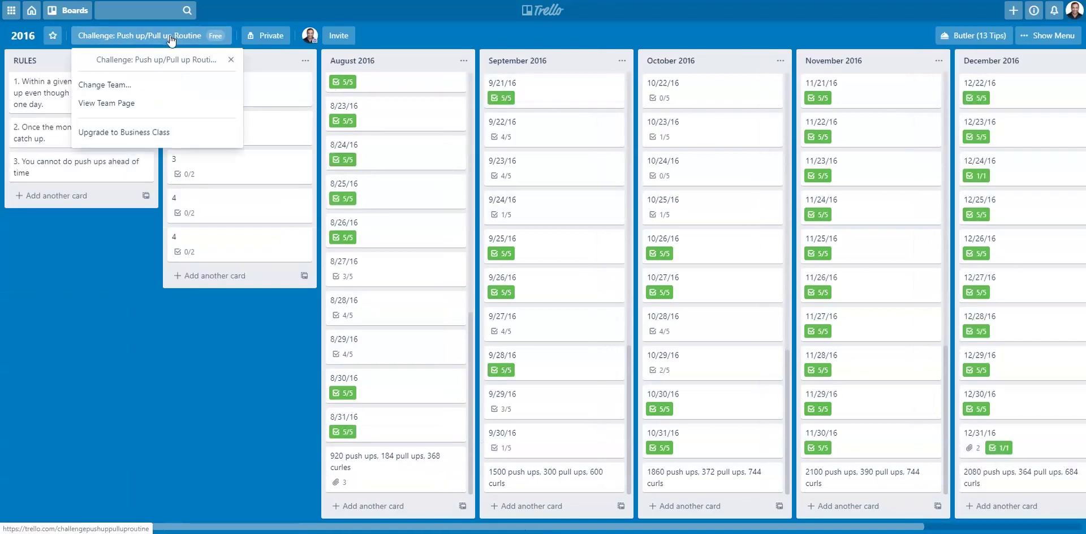
pyautogui.click(150, 103)
pyautogui.click(507, 177)
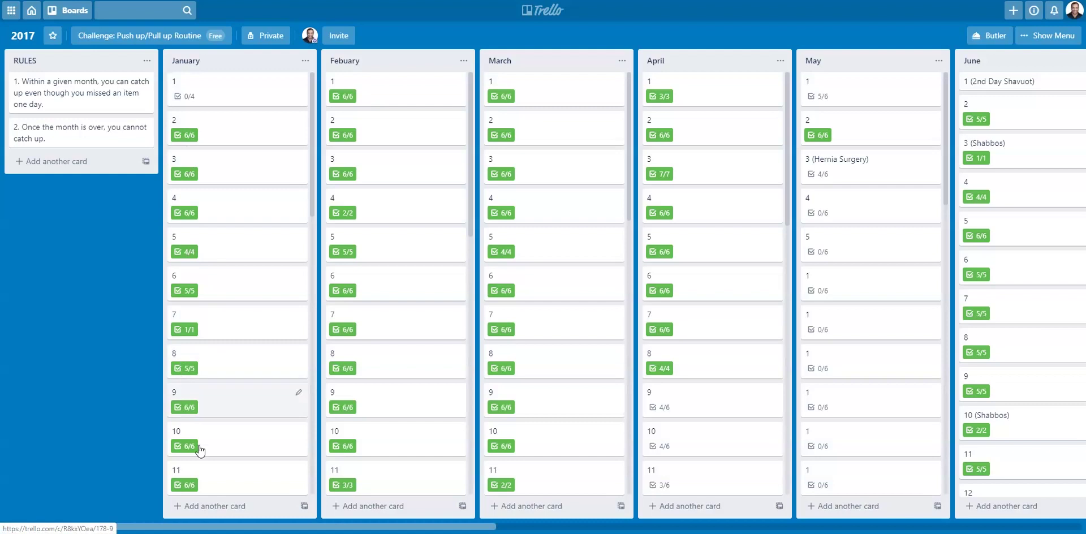
# Step: Examine the daily cards in the January to April lists of the 2017 board down to the month ends
pyautogui.scroll(-14, 286, 141)
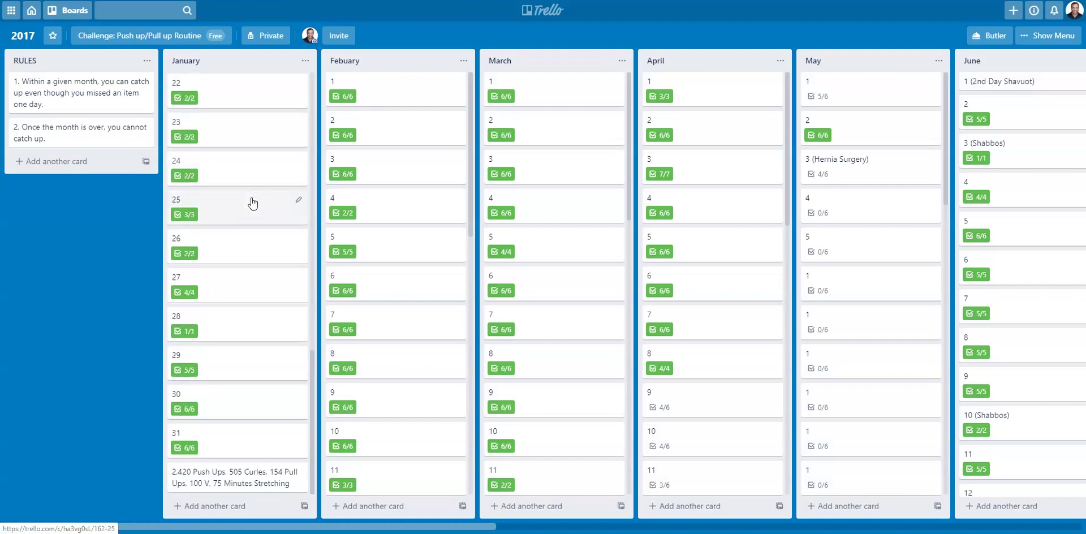
pyautogui.scroll(-12, 399, 241)
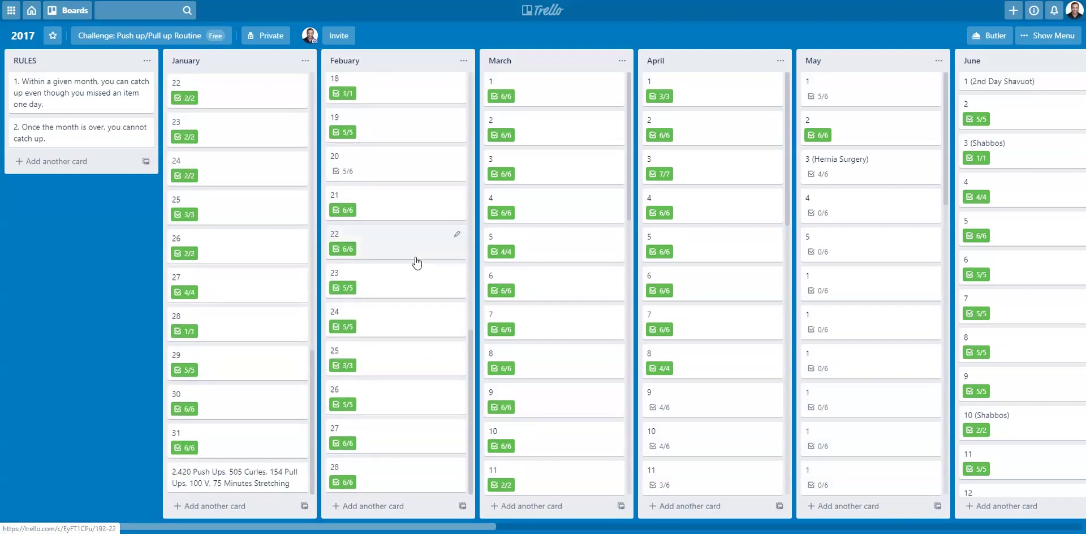
pyautogui.scroll(-14, 515, 266)
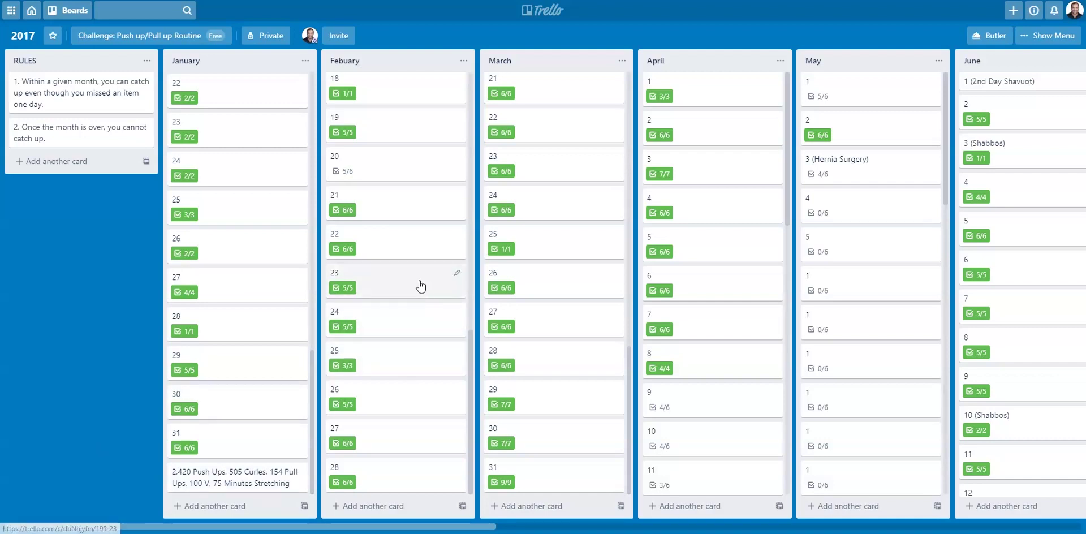
pyautogui.scroll(-10, 671, 373)
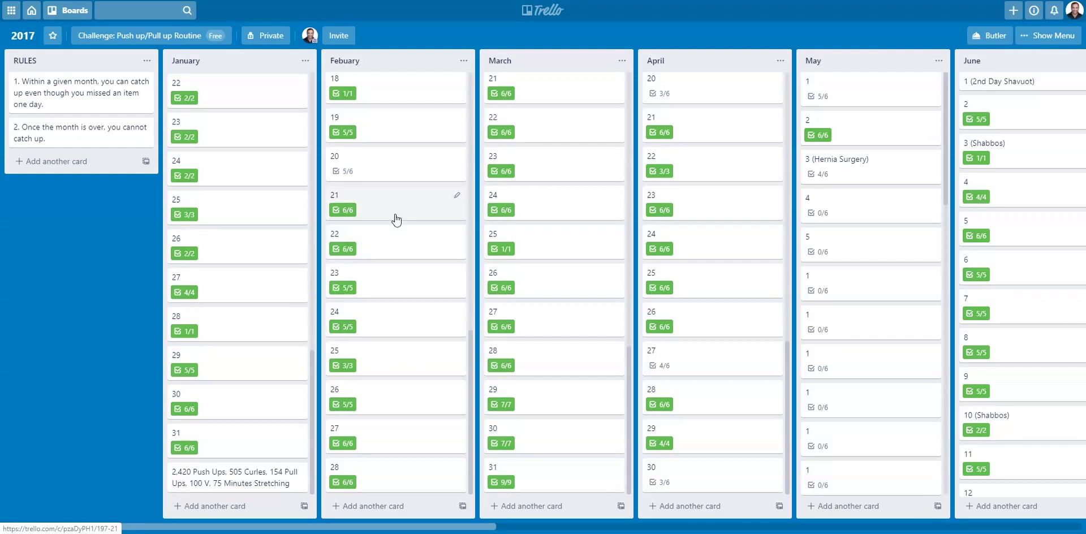
pyautogui.scroll(9, 396, 219)
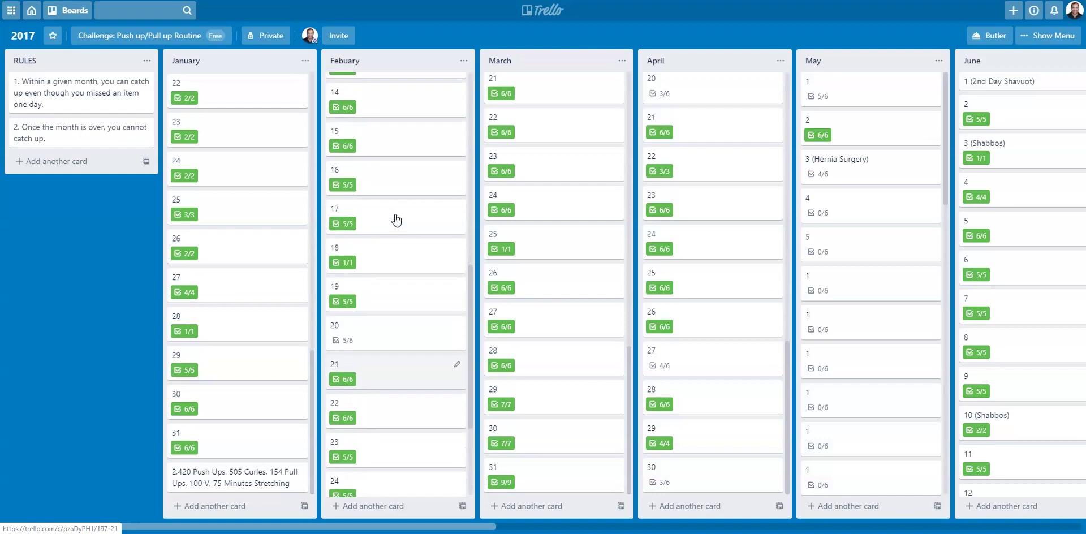
pyautogui.scroll(3, 395, 219)
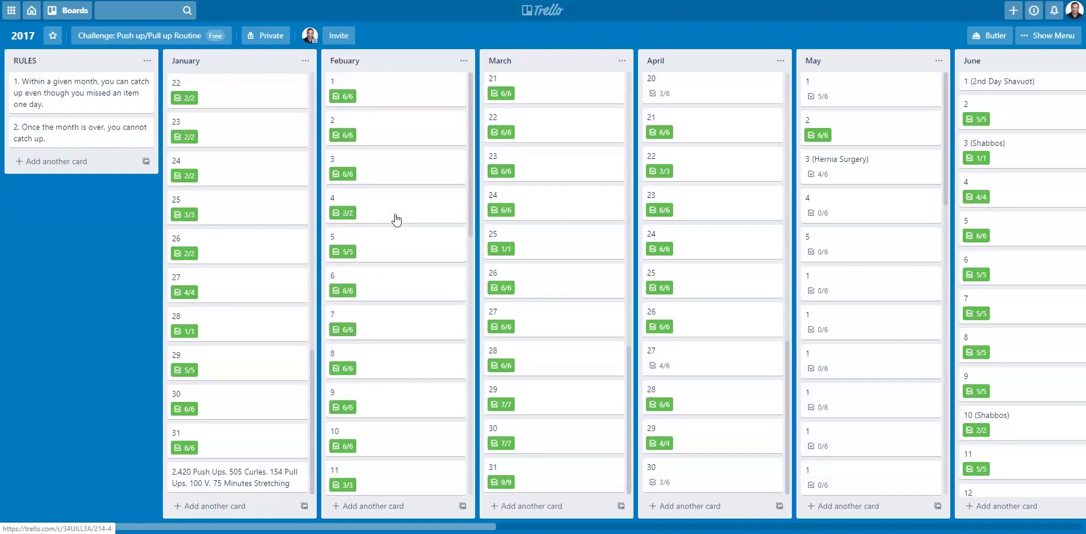
# Step: Examine the checklist on card 1 in the Febuary list and return to the board
pyautogui.click(378, 92)
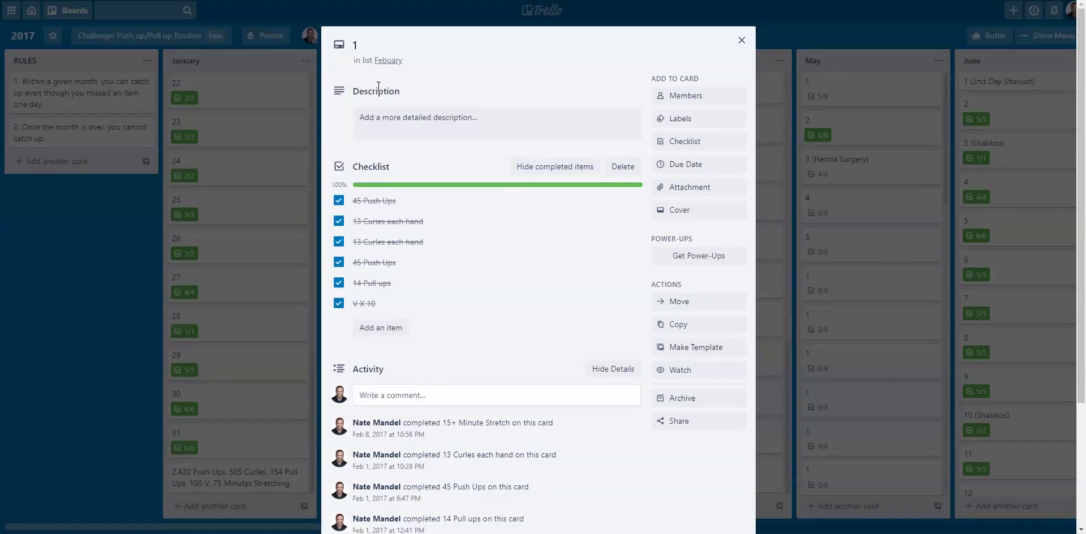
pyautogui.click(76, 208)
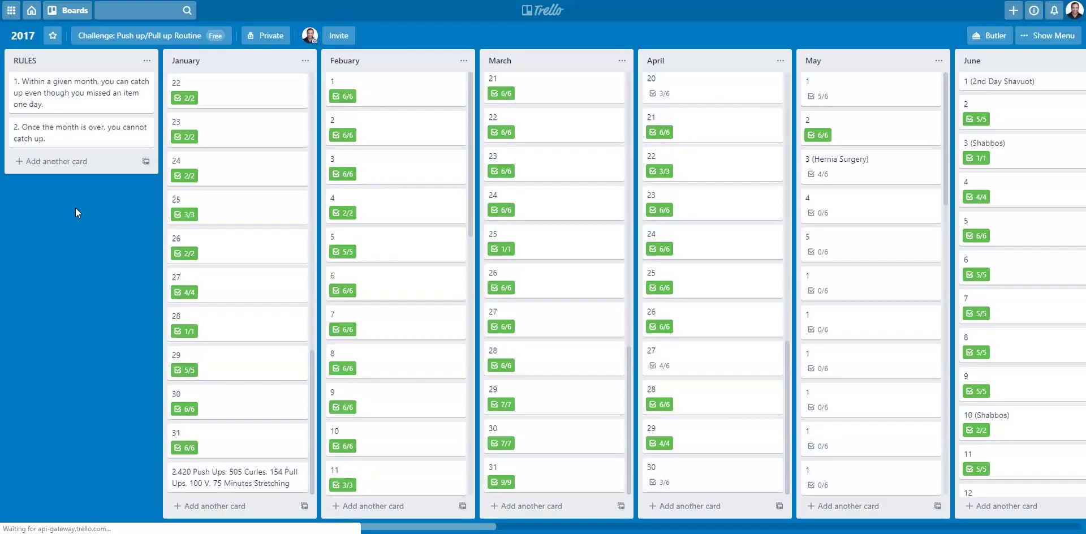
pyautogui.click(355, 146)
pyautogui.click(92, 274)
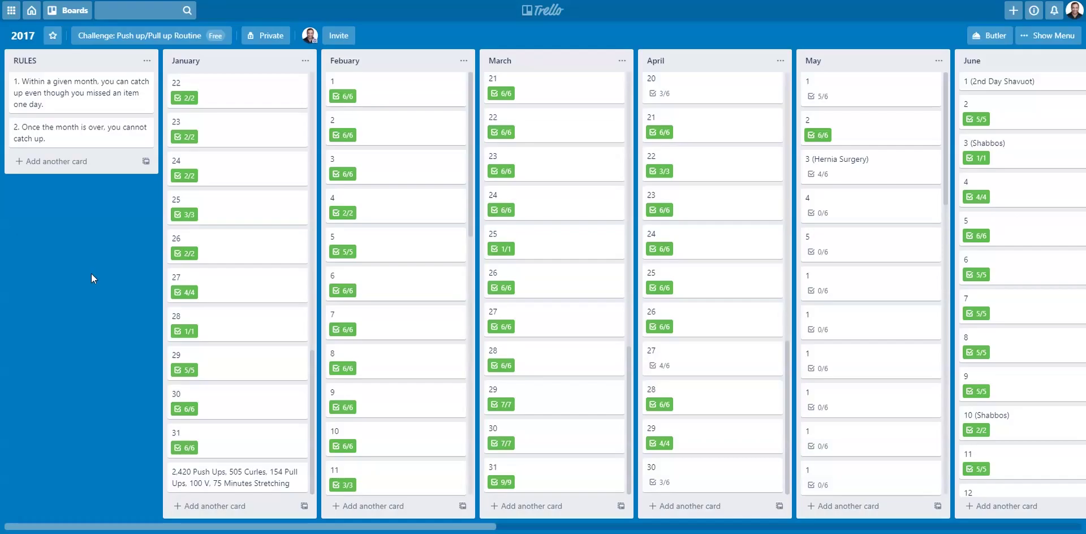
# Step: Examine the checklist on card 4 in the Febuary list, opening its V X 10 item and saving it
pyautogui.click(368, 208)
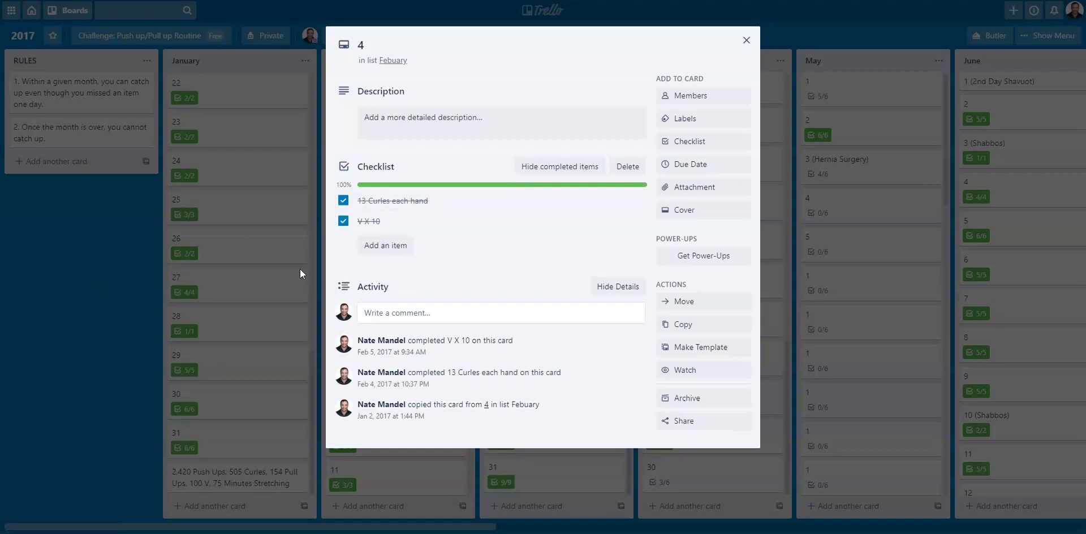
pyautogui.click(365, 226)
pyautogui.click(404, 225)
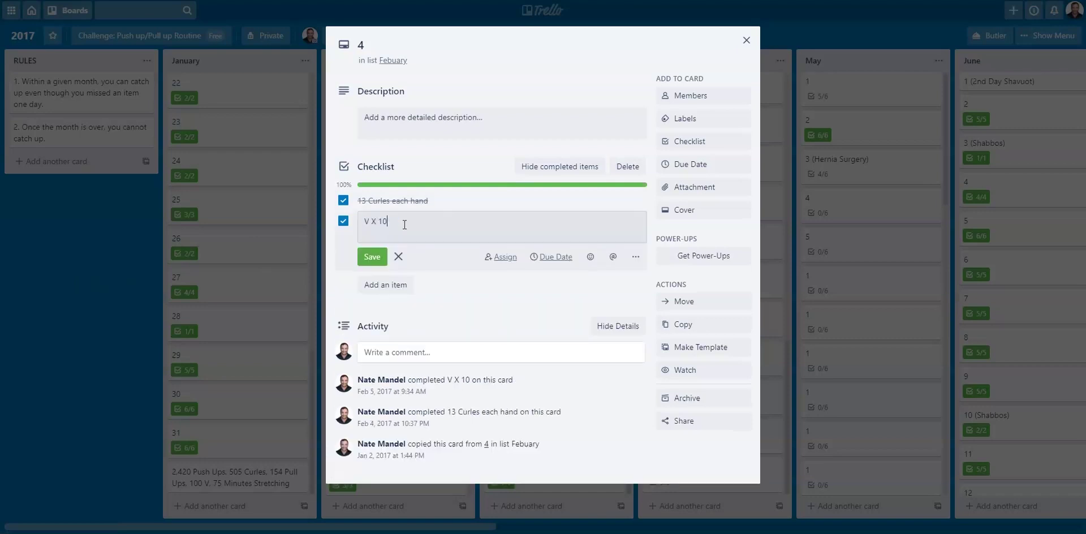
pyautogui.click(372, 257)
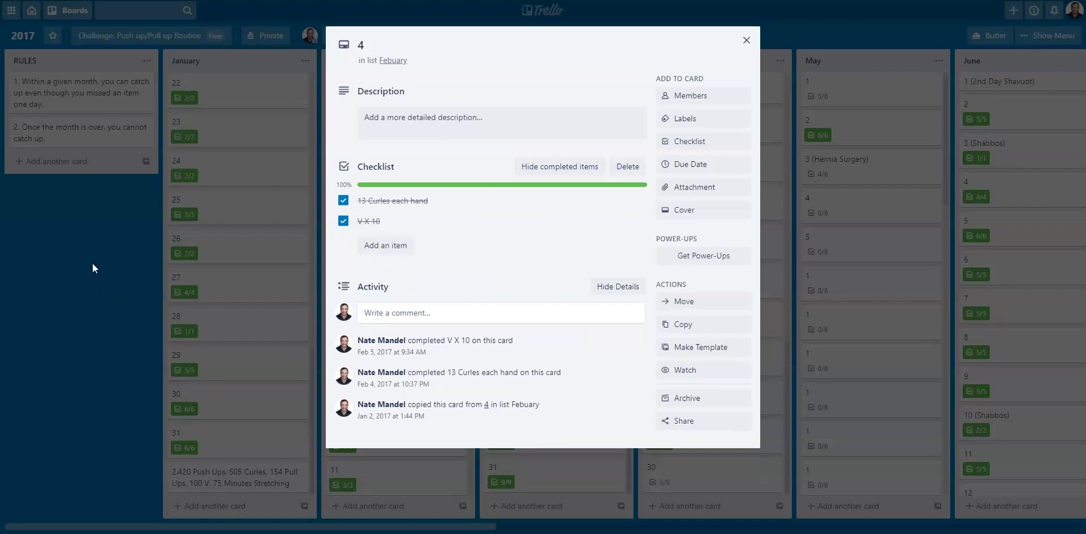
# Step: Close card 4 and examine the daily cards at the end of the Febuary list and from day 16 in the April list
pyautogui.click(90, 262)
pyautogui.scroll(-10, 432, 226)
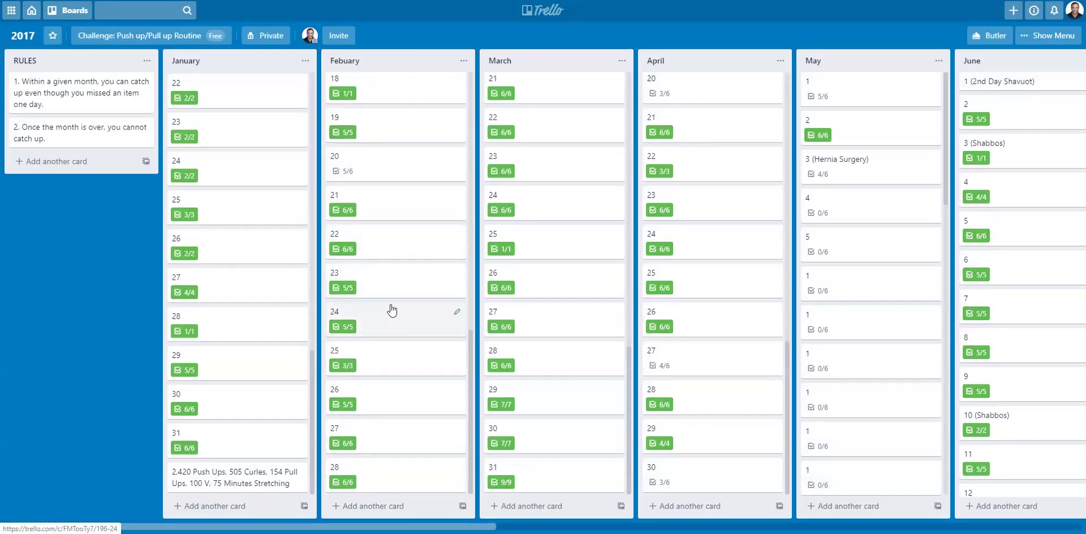
pyautogui.click(390, 305)
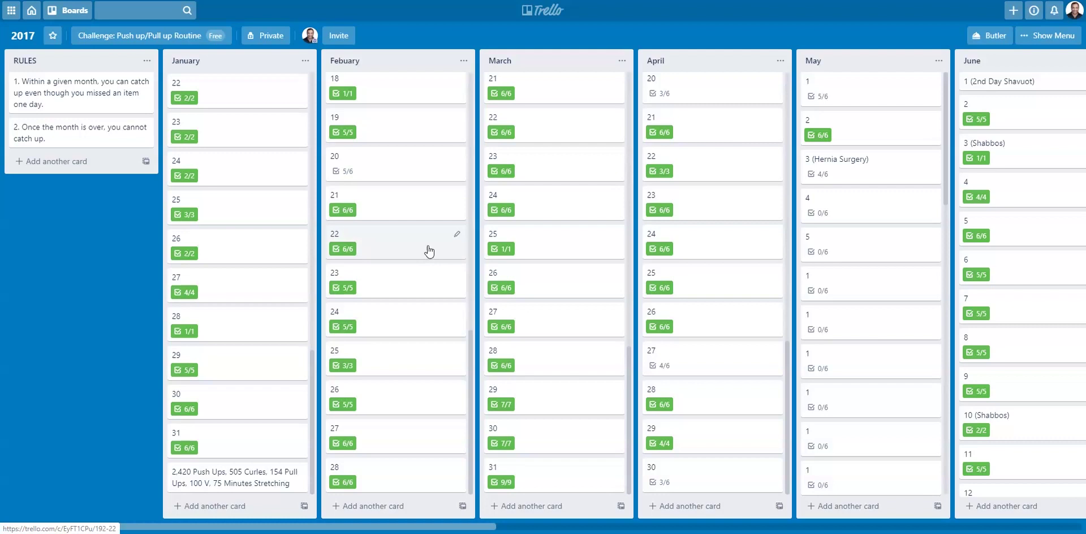
pyautogui.scroll(3, 733, 227)
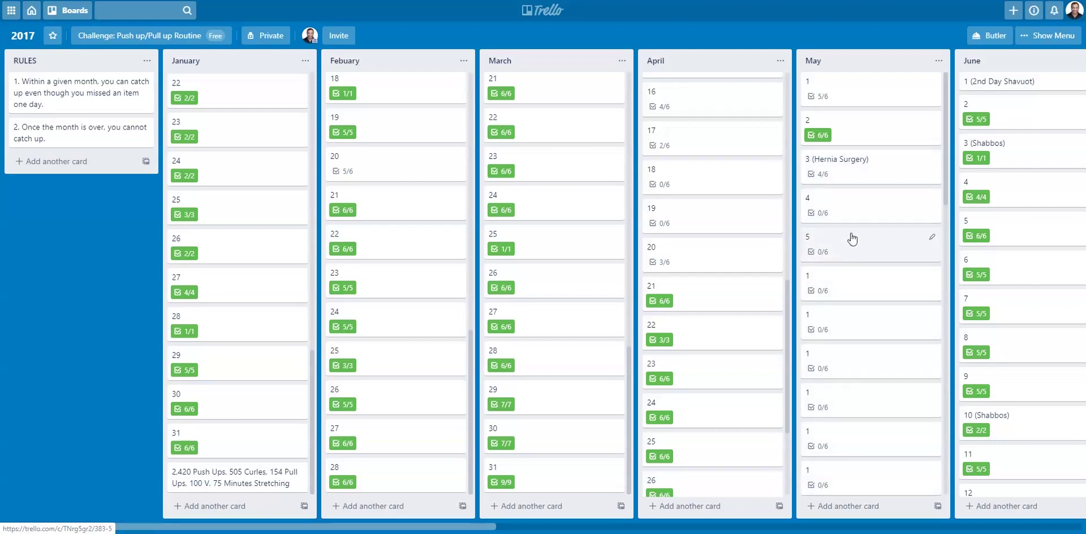
# Step: Examine the daily cards in the May list down to the Quit smoking May 14 card
pyautogui.scroll(-10, 851, 238)
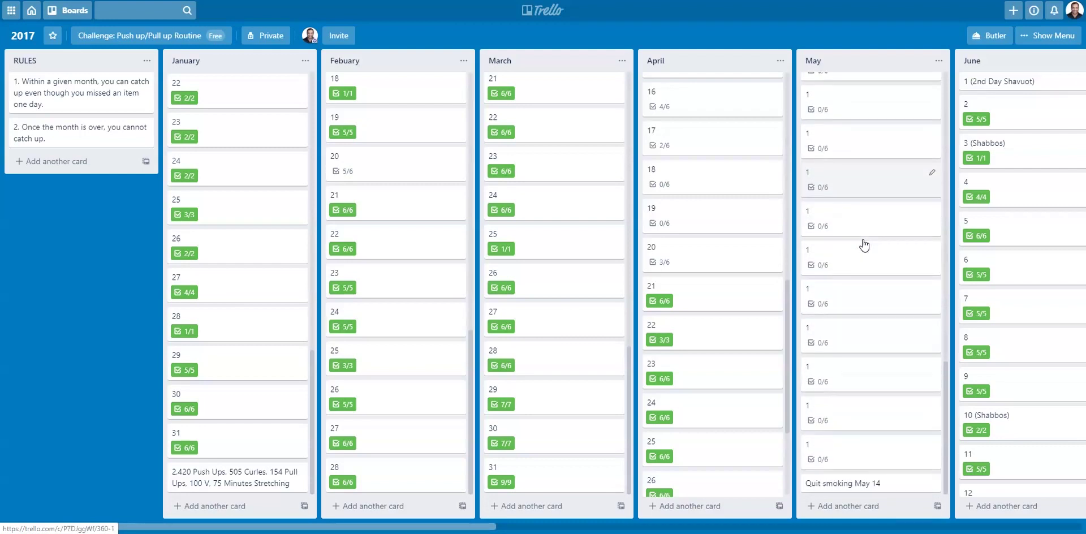
pyautogui.scroll(8, 865, 248)
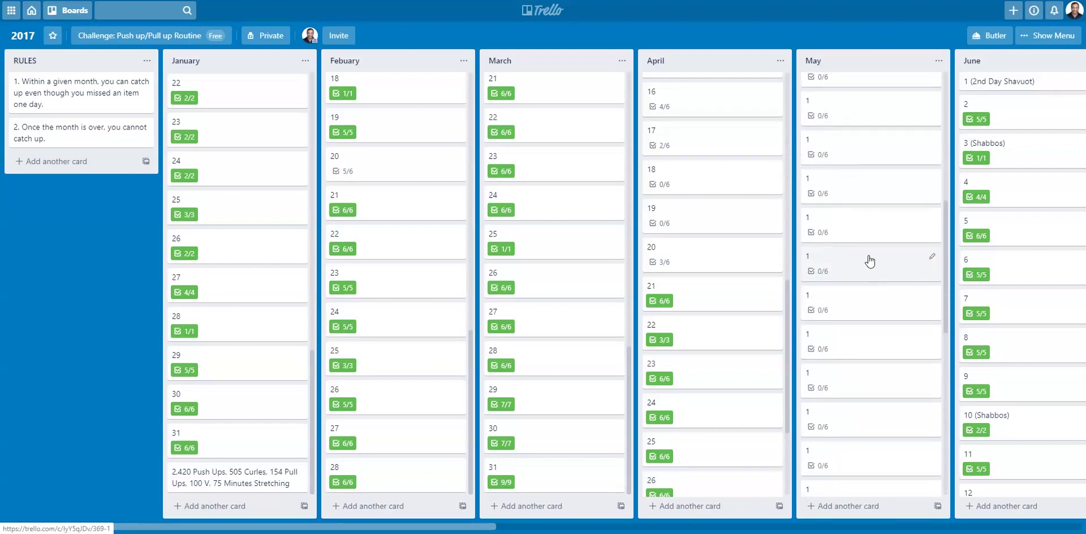
pyautogui.scroll(-5, 846, 147)
pyautogui.scroll(5, 854, 320)
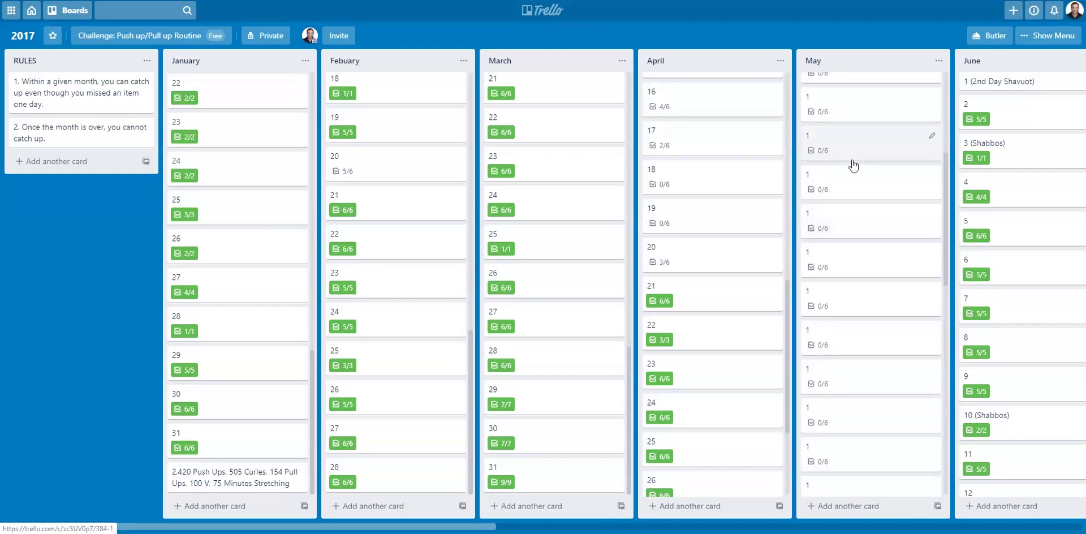
pyautogui.scroll(-5, 853, 164)
pyautogui.scroll(3, 859, 206)
pyautogui.scroll(5, 856, 206)
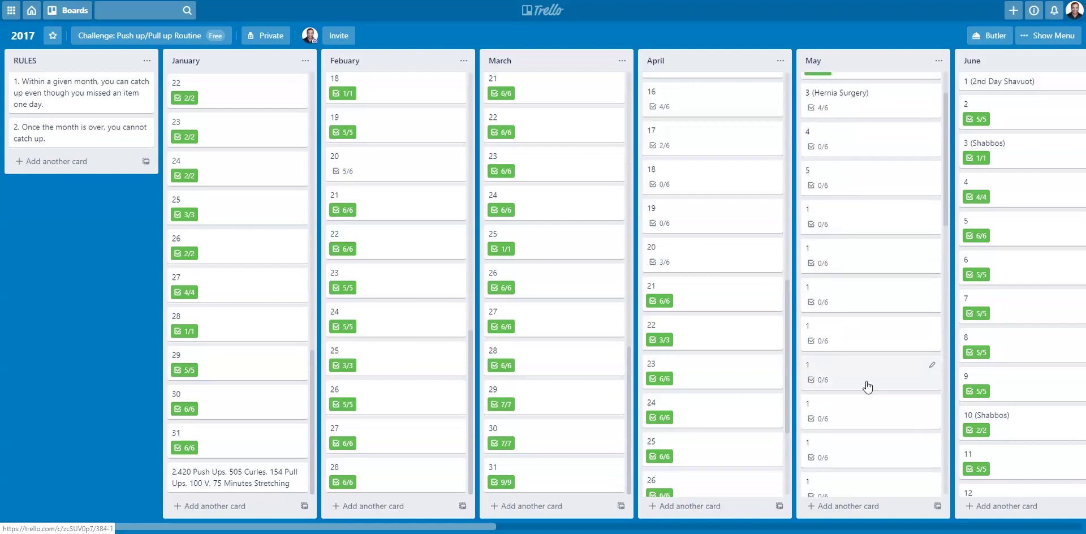
pyautogui.scroll(-5, 855, 91)
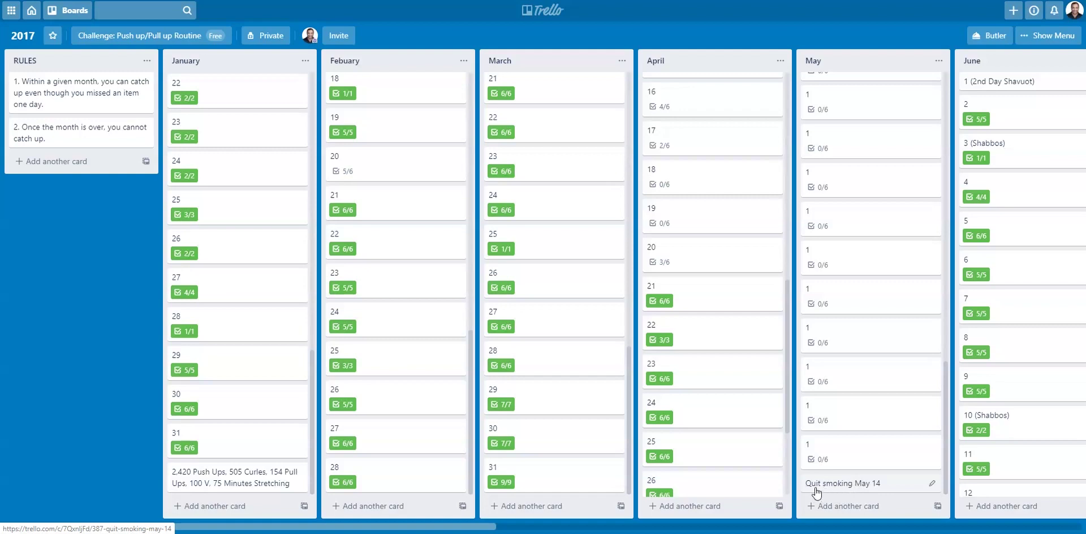
pyautogui.moveTo(841, 483); pyautogui.dragTo(849, 483)
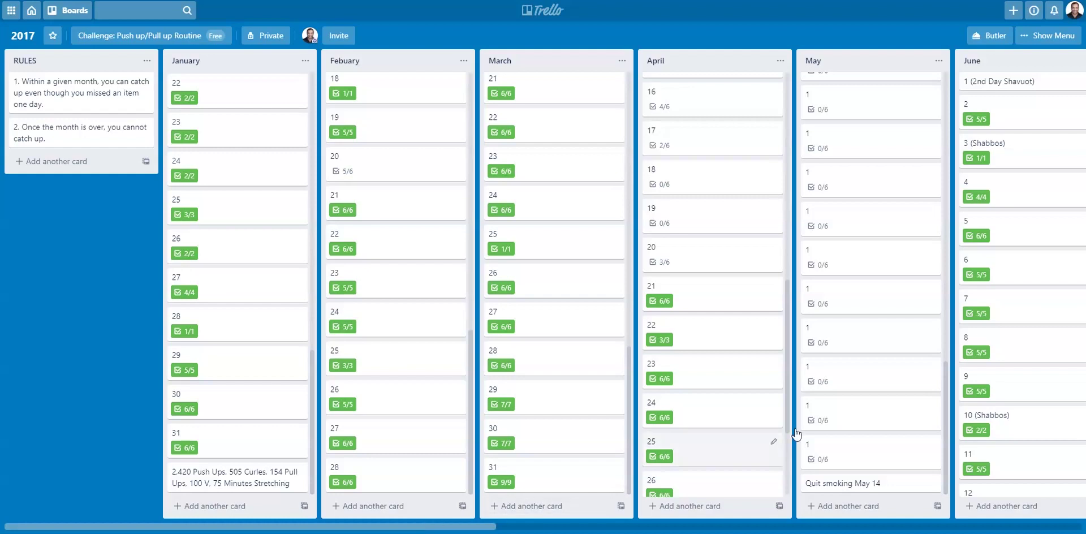
# Step: Examine the April daily cards back to day 1 and return to the start of the May list
pyautogui.scroll(1, 727, 273)
pyautogui.scroll(5, 726, 273)
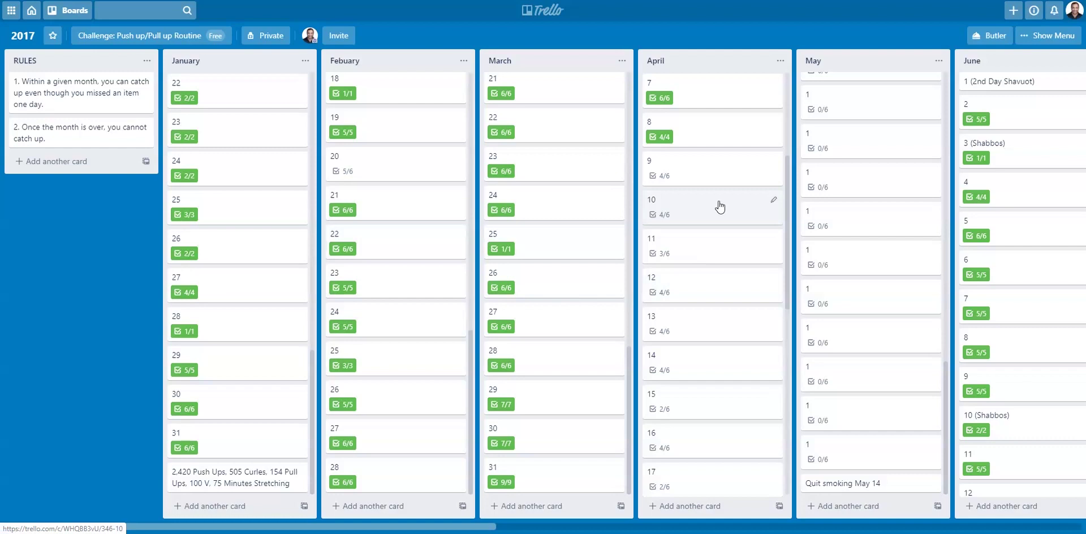
pyautogui.scroll(4, 686, 279)
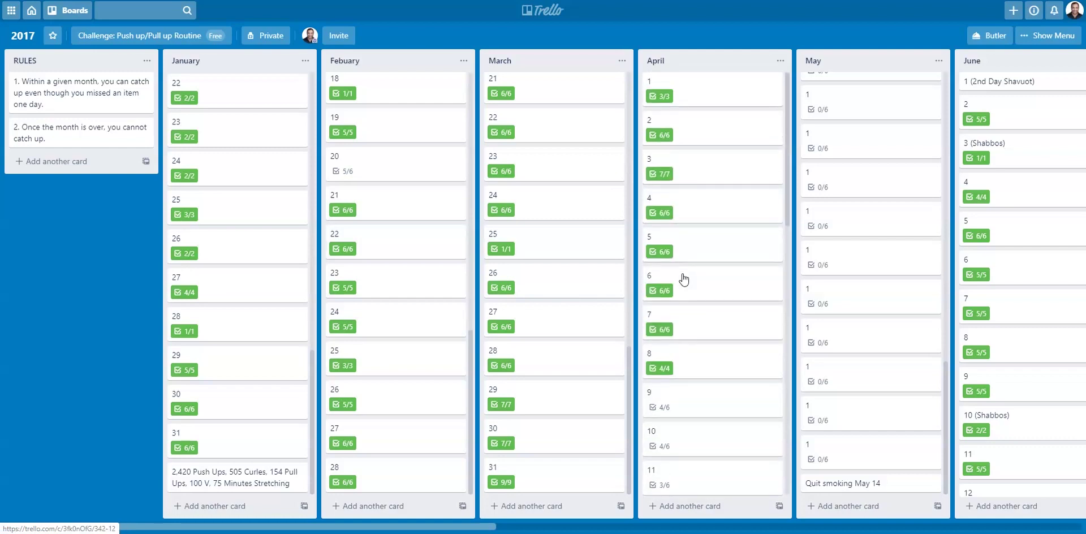
pyautogui.scroll(15, 831, 245)
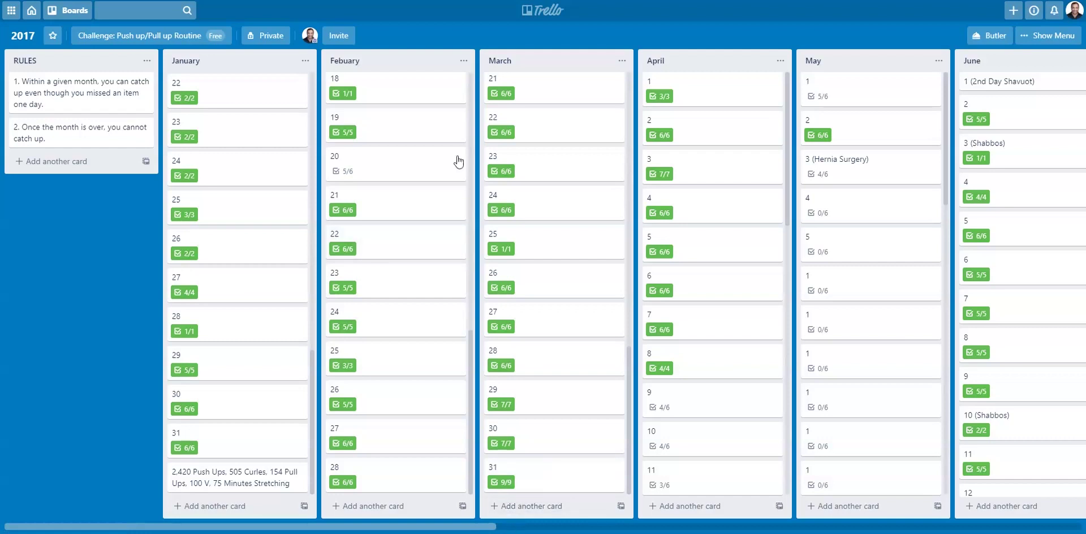
# Step: Open the team page of the Challenge: Push up/Pull up Routine team from the 2017 board
pyautogui.click(130, 39)
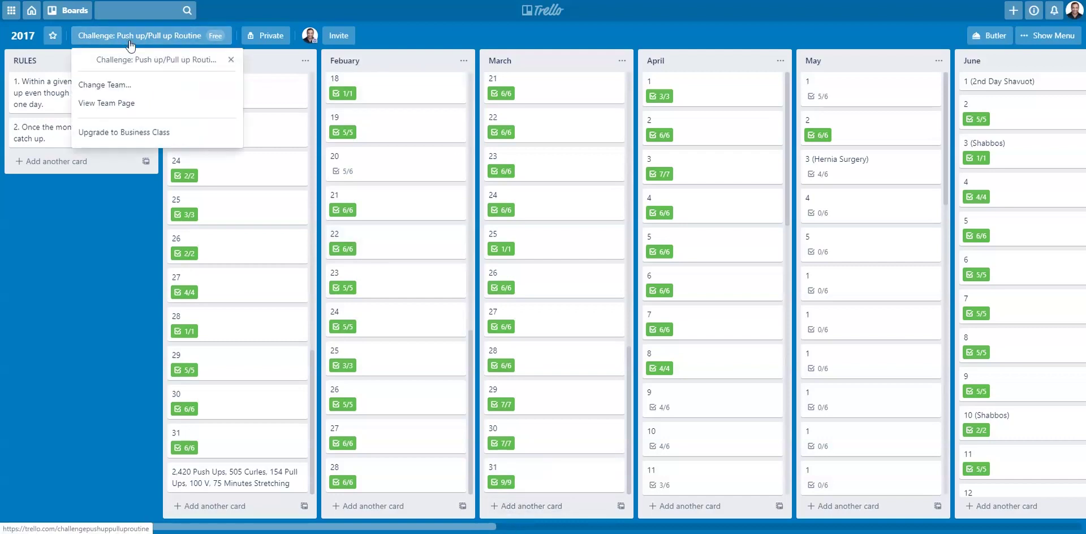
pyautogui.click(141, 105)
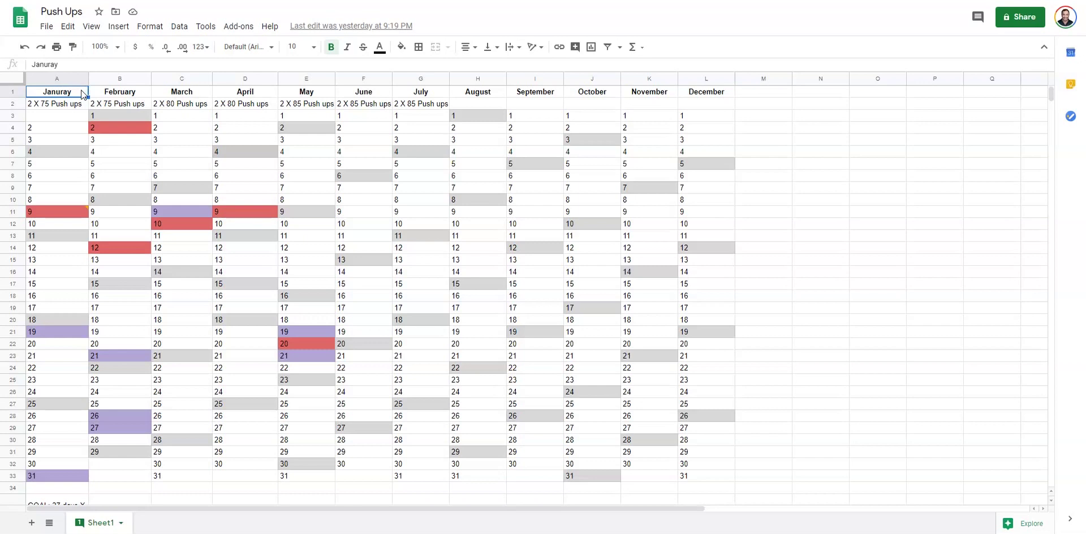
# Step: Examine the month headings from January to December in the Push Ups spreadsheet in Google Sheets
pyautogui.click(101, 93)
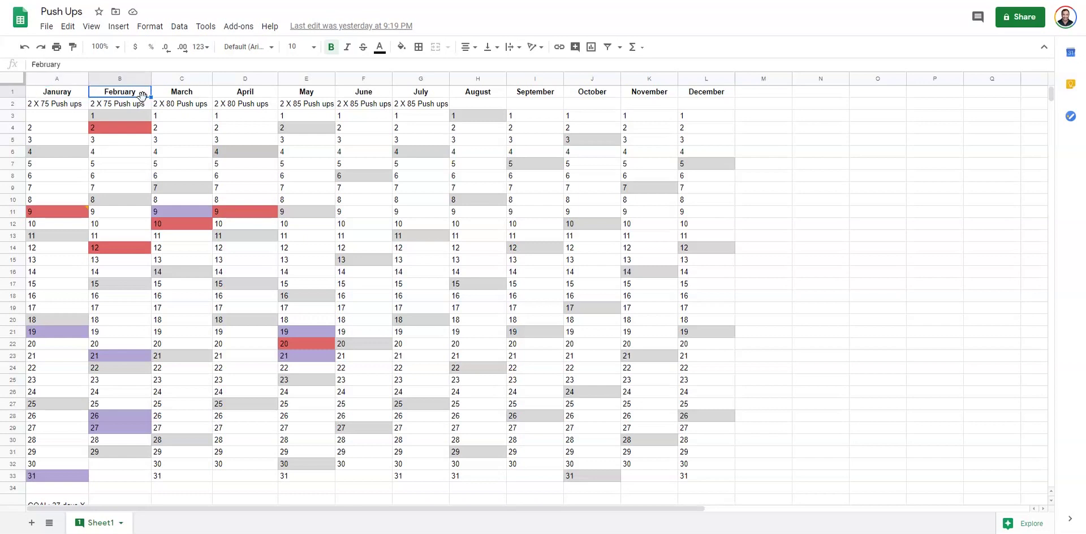
pyautogui.click(69, 105)
pyautogui.click(67, 95)
pyautogui.click(715, 93)
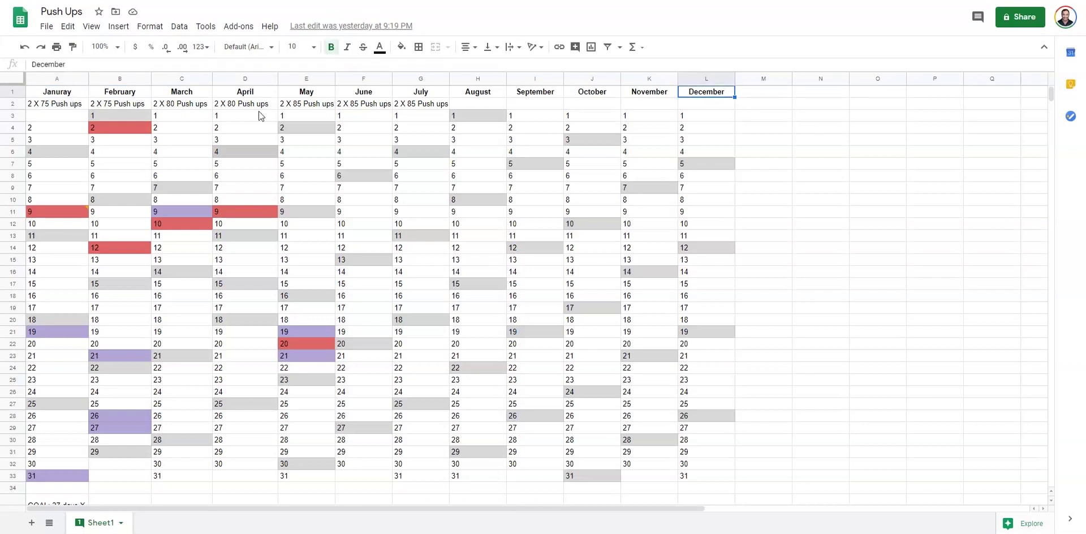
# Step: Compare the monthly push-up targets in row 2 from January through July
pyautogui.click(40, 107)
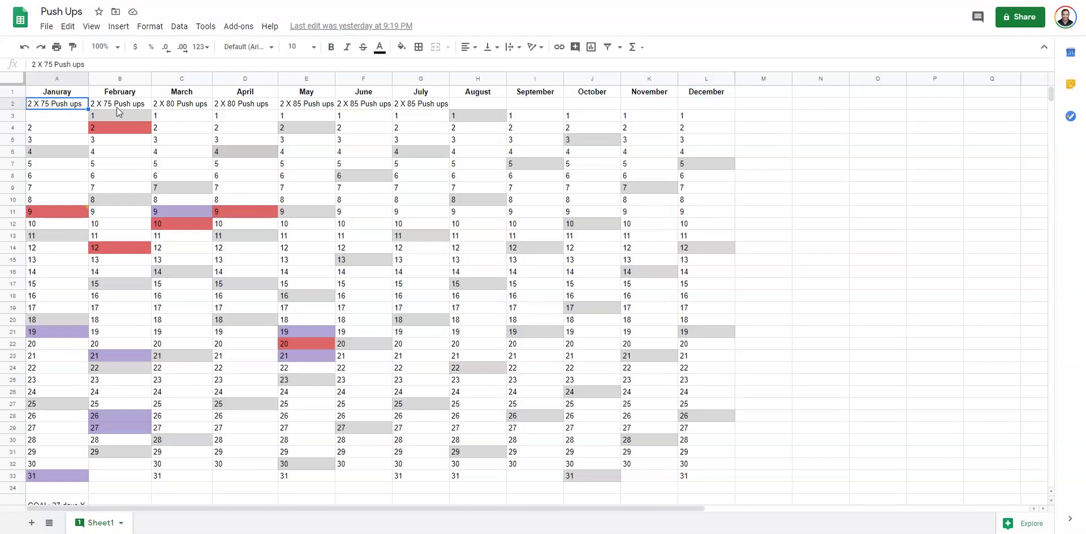
pyautogui.click(355, 111)
pyautogui.click(403, 110)
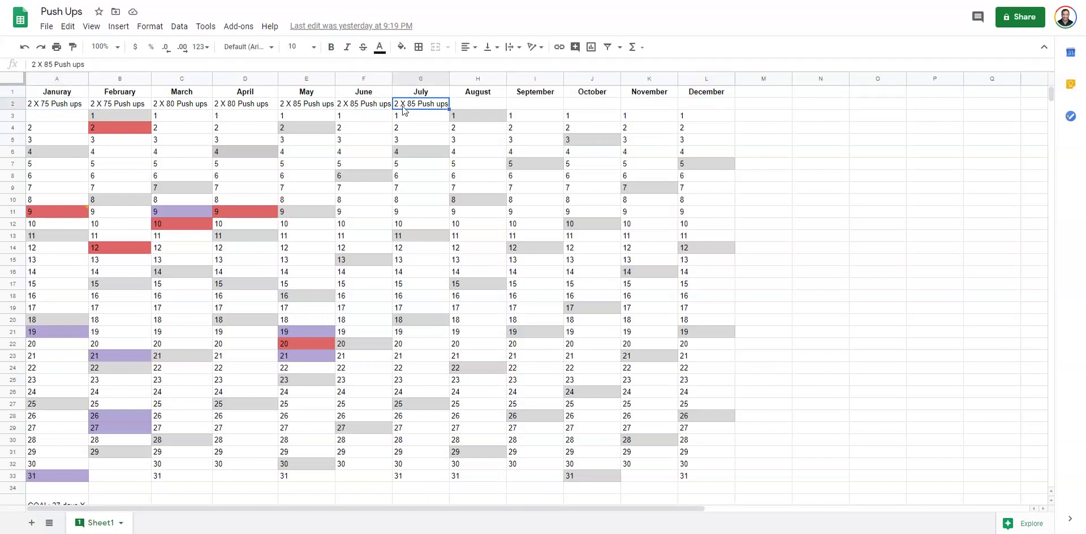
pyautogui.click(297, 106)
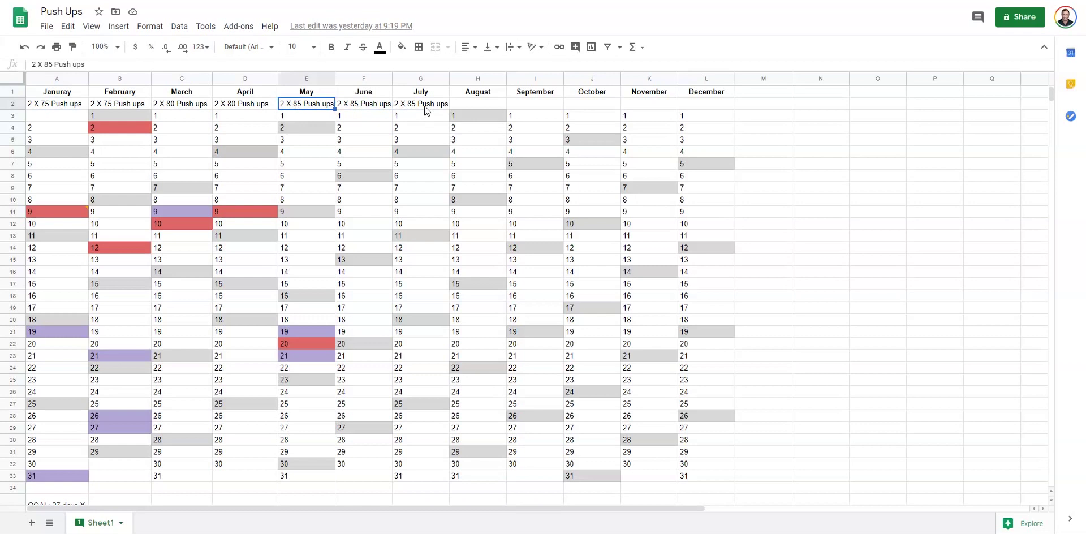
pyautogui.click(426, 107)
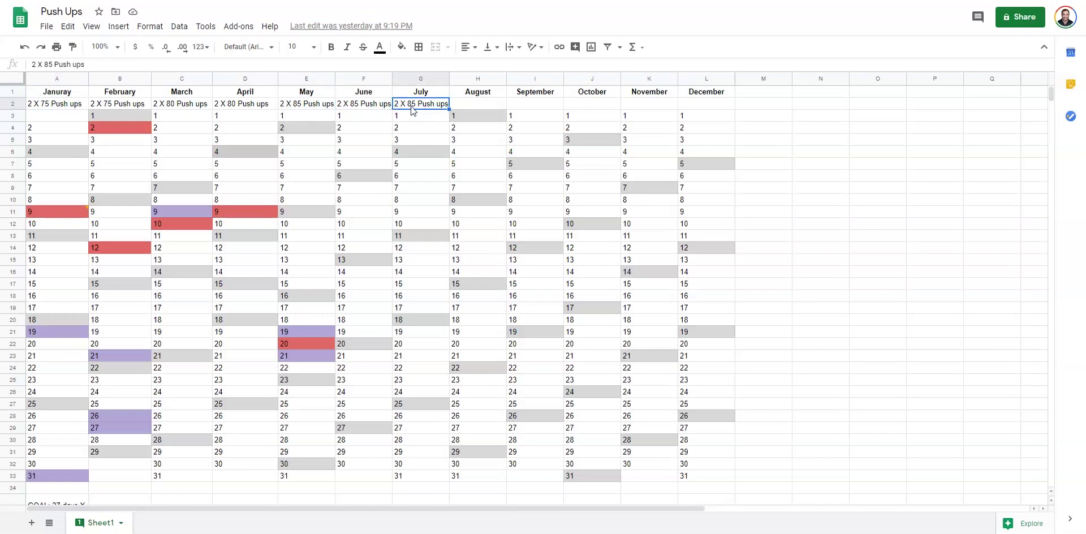
pyautogui.click(43, 107)
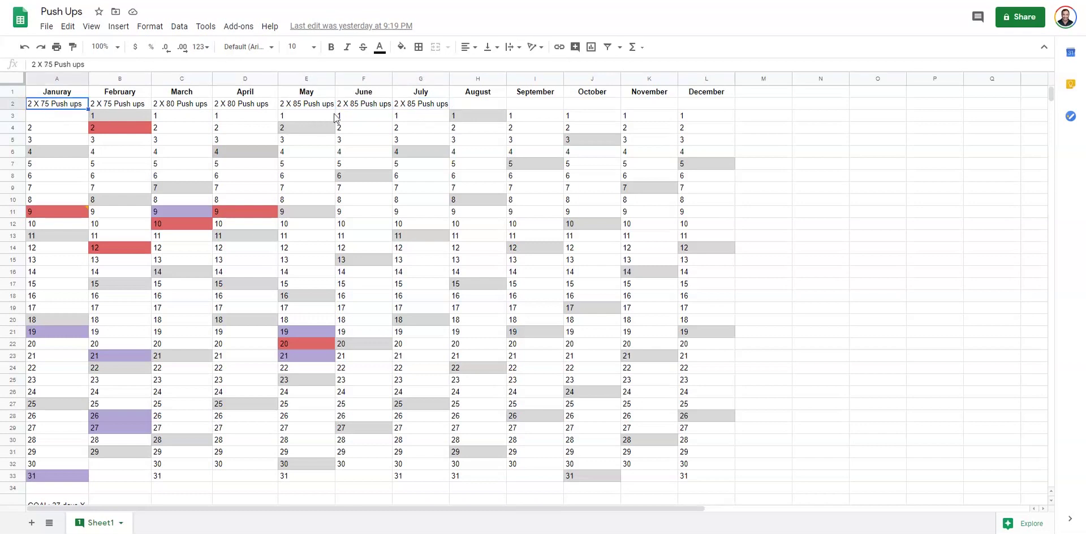
pyautogui.click(120, 109)
pyautogui.click(183, 110)
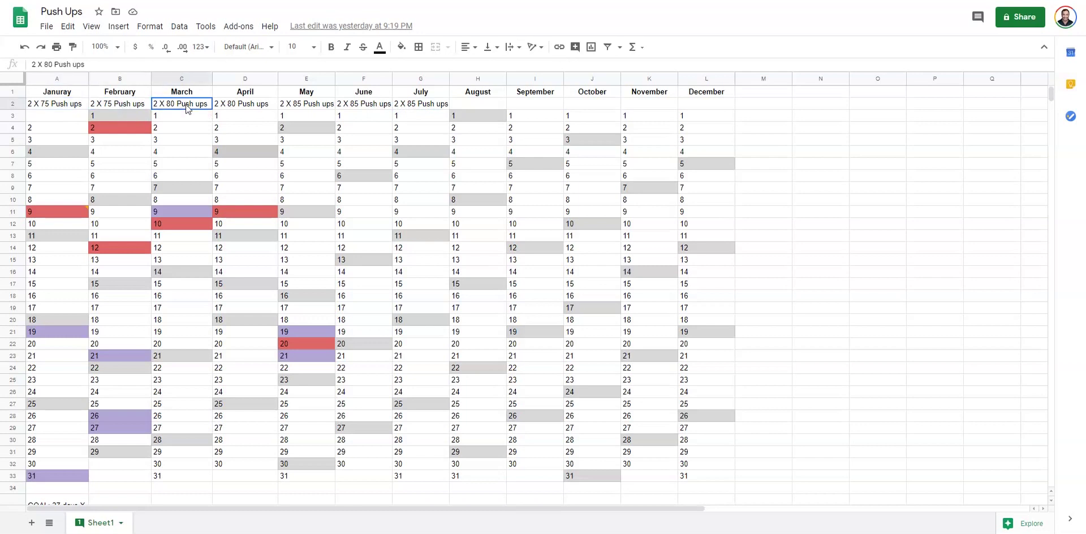
pyautogui.click(236, 110)
pyautogui.click(300, 111)
pyautogui.click(357, 105)
pyautogui.click(425, 107)
# Step: Enter 2 X 90 as the August push-up target in row 2
pyautogui.click(473, 104)
pyautogui.write('2')
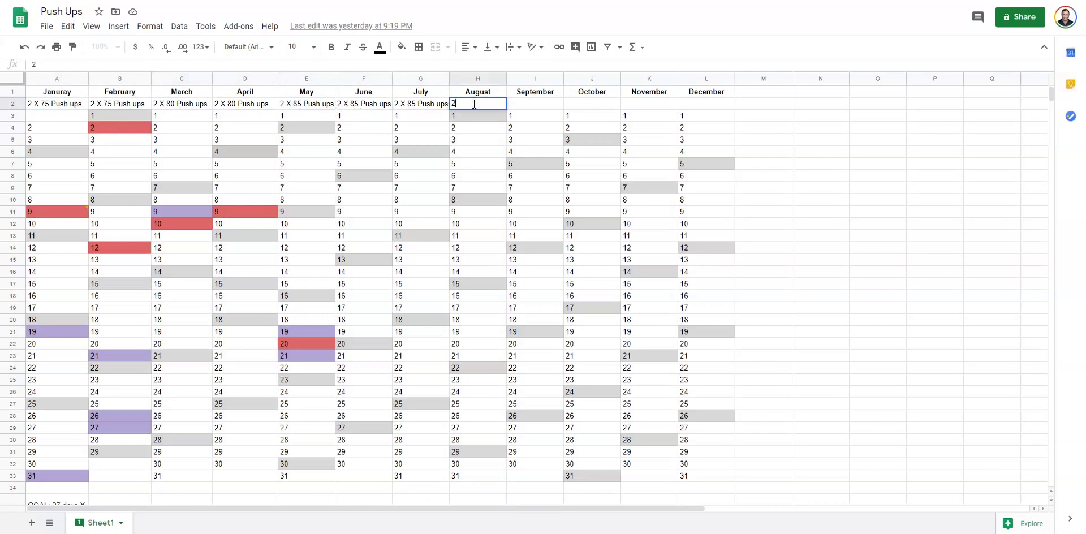
pyautogui.write(' X 90')
pyautogui.click(517, 108)
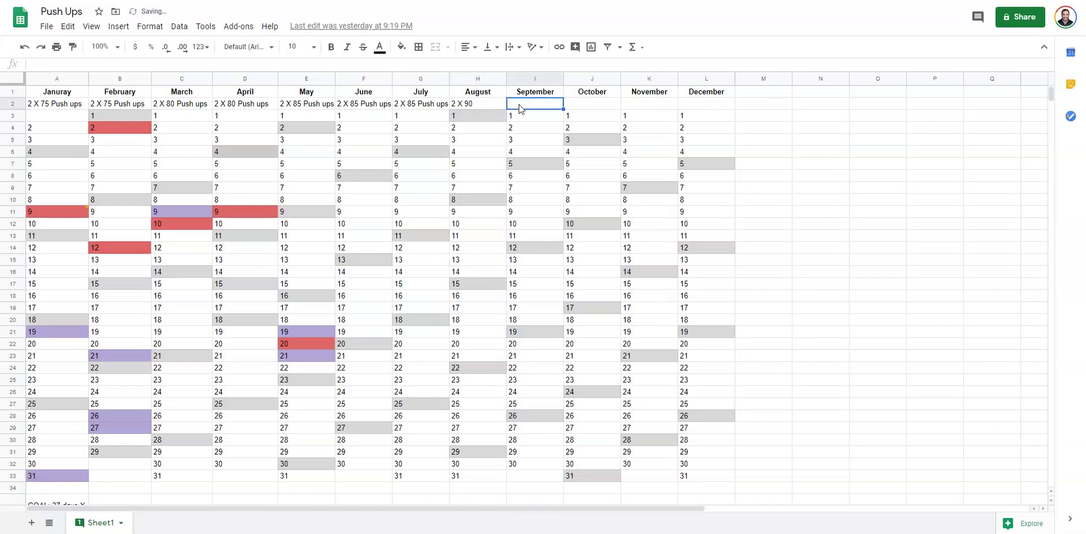
# Step: Copy the August target into the September and October target cells
pyautogui.click(473, 107)
pyautogui.hotkey('ctrl', 'c')
pyautogui.click(533, 106)
pyautogui.hotkey('ctrl', 'v')
pyautogui.click(585, 104)
pyautogui.hotkey('ctrl', 'v')
# Step: Set the November and December push-up targets to 2 X 100
pyautogui.click(643, 103)
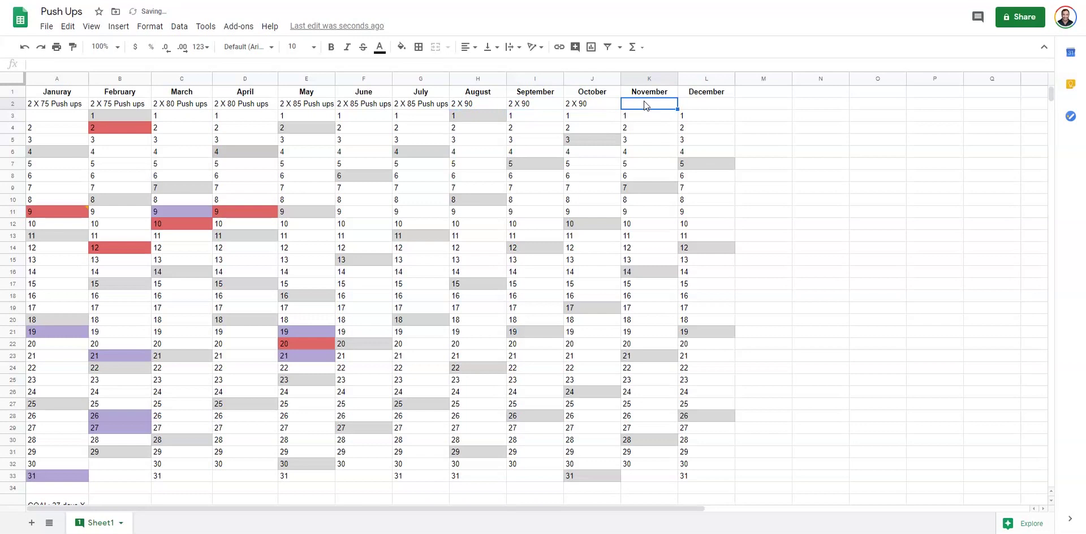
pyautogui.hotkey('ctrl', 'v')
pyautogui.doubleClick(654, 104)
pyautogui.press('BackSpace')
pyautogui.press('BackSpace')
pyautogui.write('100')
pyautogui.click(696, 105)
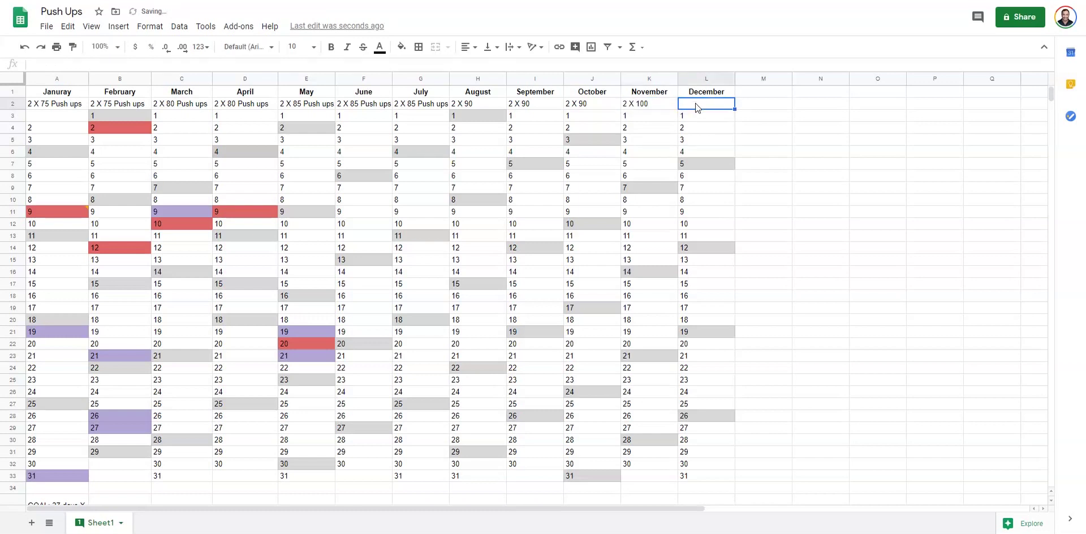
pyautogui.write('2 X 100')
pyautogui.click(752, 105)
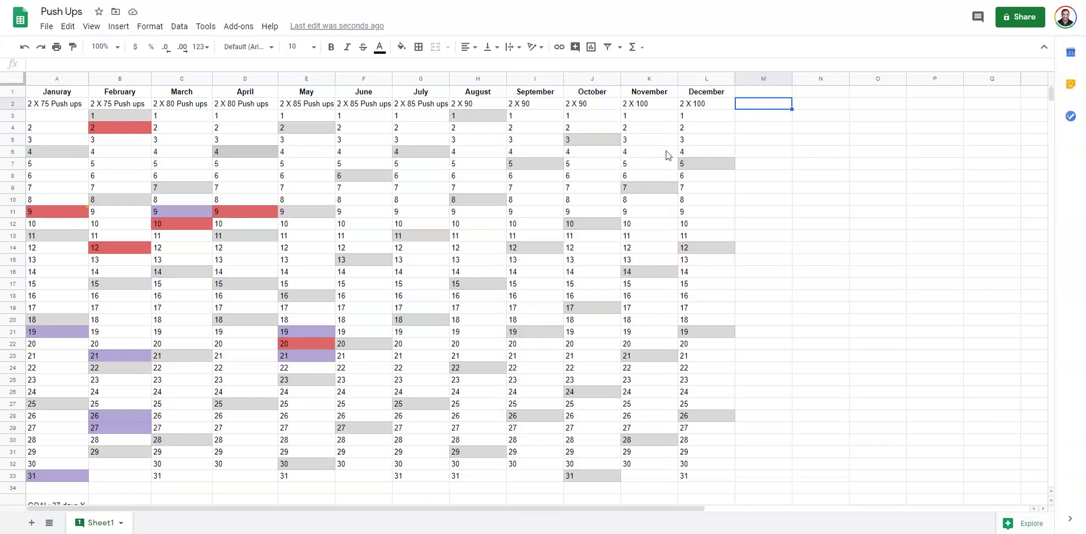
# Step: Examine the GOAL and ACTUAL cells below the January days and the December target in row 2
pyautogui.scroll(-3, 175, 308)
pyautogui.click(68, 433)
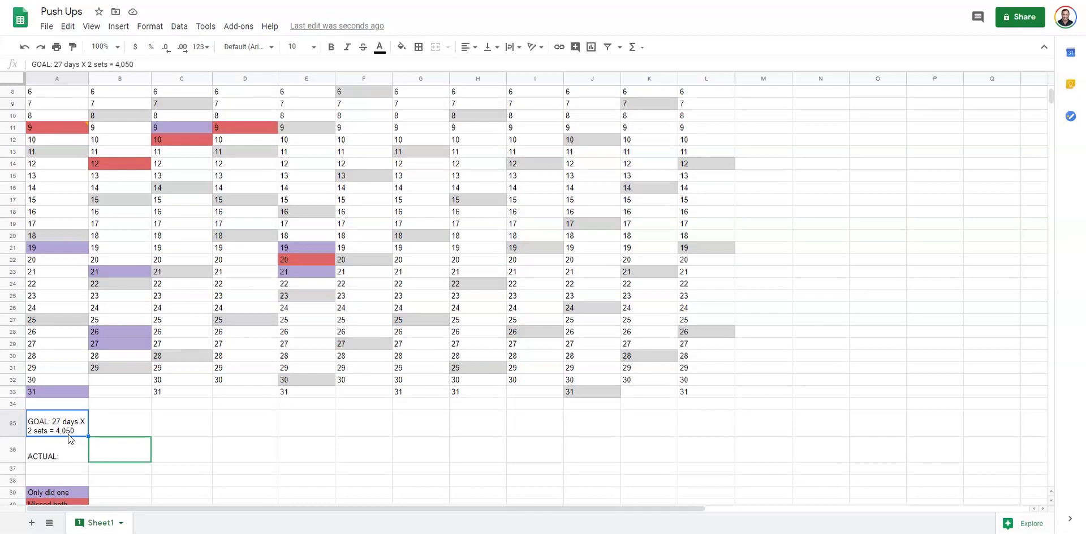
pyautogui.click(118, 423)
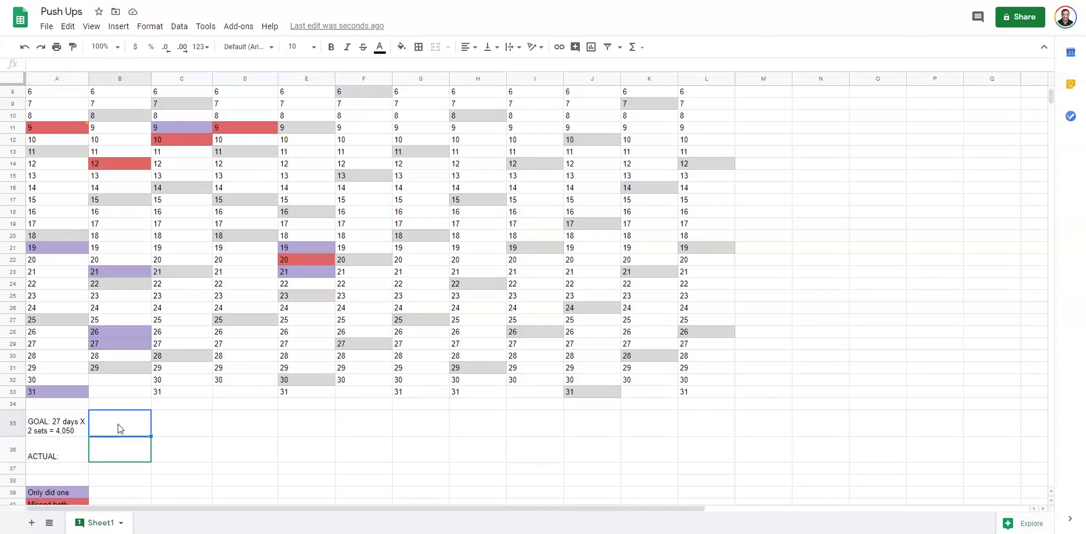
pyautogui.scroll(3, 118, 423)
pyautogui.click(714, 103)
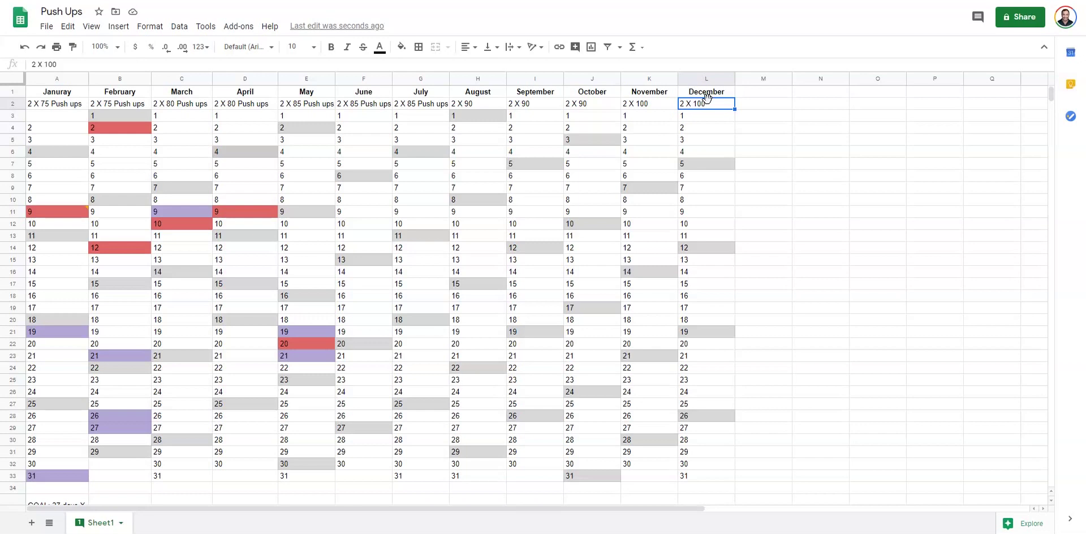
pyautogui.click(752, 104)
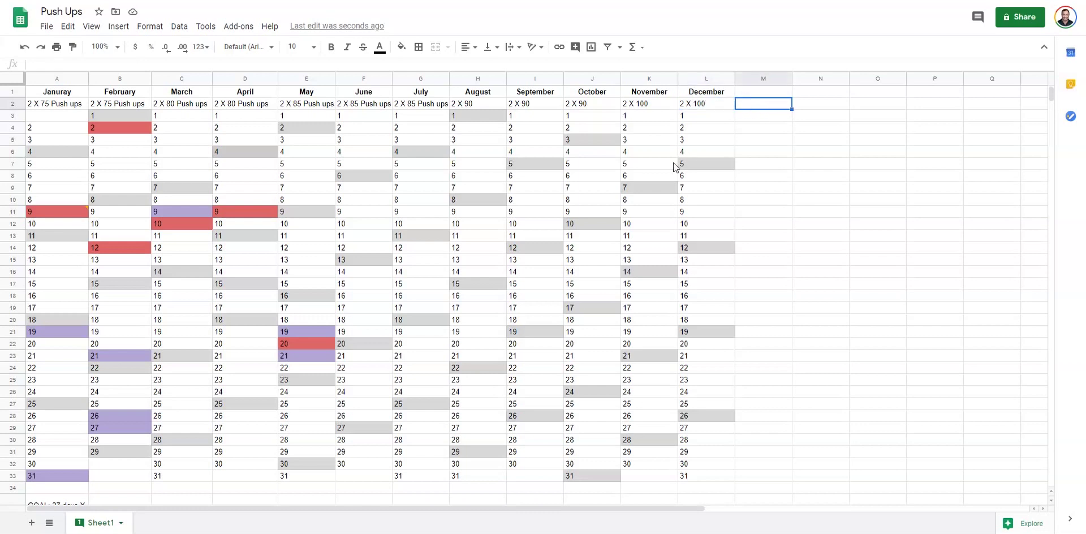
# Step: Enter the missing day 1 under January in row 3 and check that month's days through 31
pyautogui.click(42, 119)
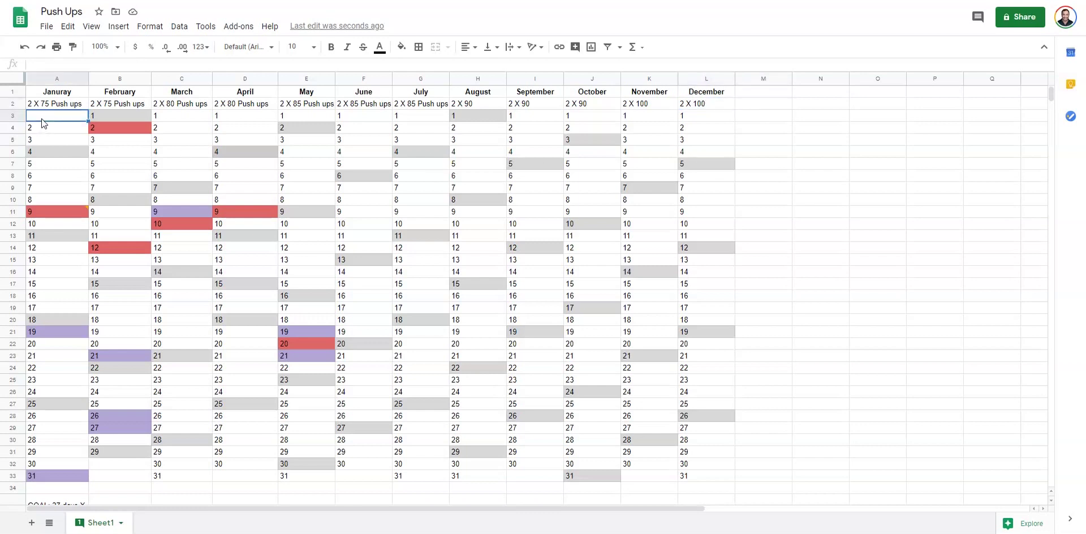
pyautogui.write('1')
pyautogui.click(110, 115)
pyautogui.click(128, 200)
pyautogui.moveTo(46, 117); pyautogui.dragTo(47, 476)
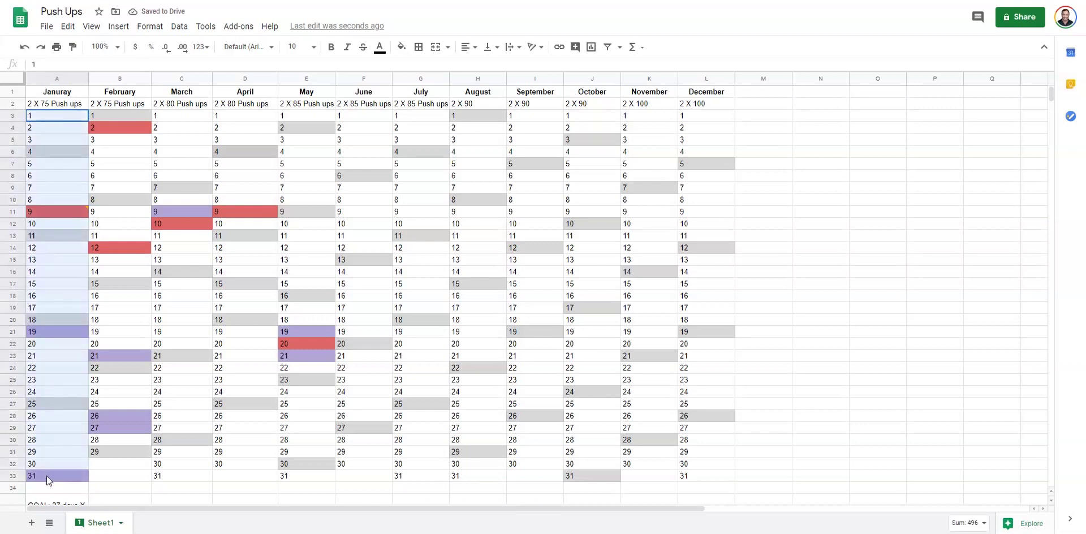
pyautogui.click(789, 207)
# Step: Copy December's day numbers 1 through 31 into the four empty columns M to P, starting at row 3
pyautogui.moveTo(707, 115); pyautogui.dragTo(707, 472)
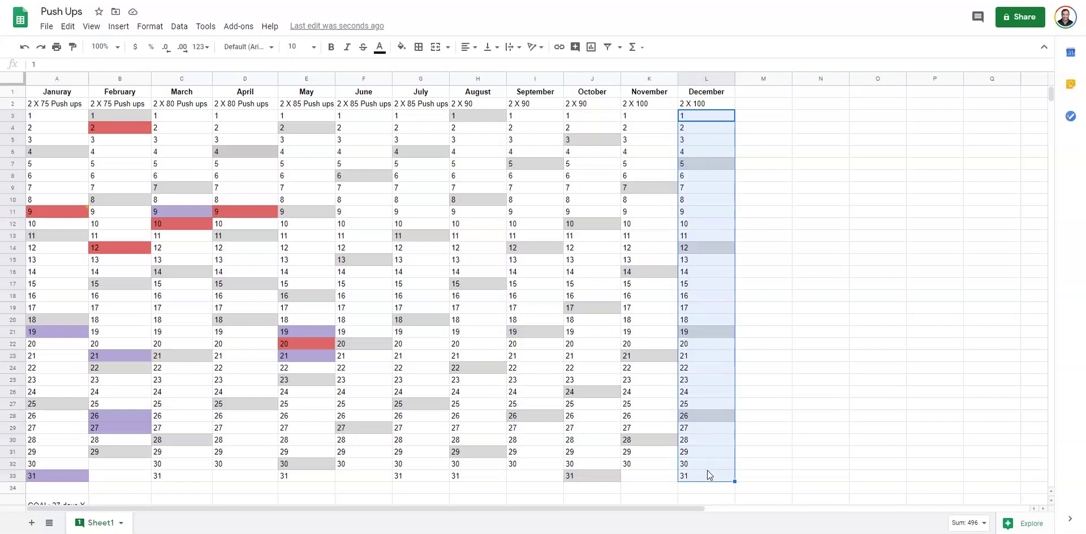
pyautogui.hotkey('ctrl', 'c')
pyautogui.click(752, 117)
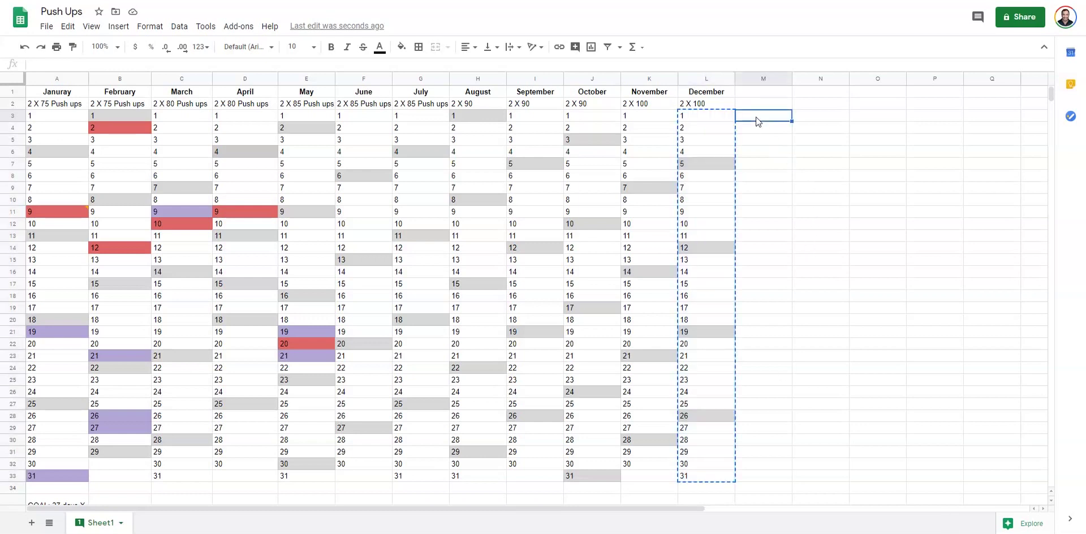
pyautogui.hotkey('ctrl', 'v')
pyautogui.click(811, 118)
pyautogui.hotkey('ctrl', 'v')
pyautogui.click(859, 117)
pyautogui.hotkey('ctrl', 'v')
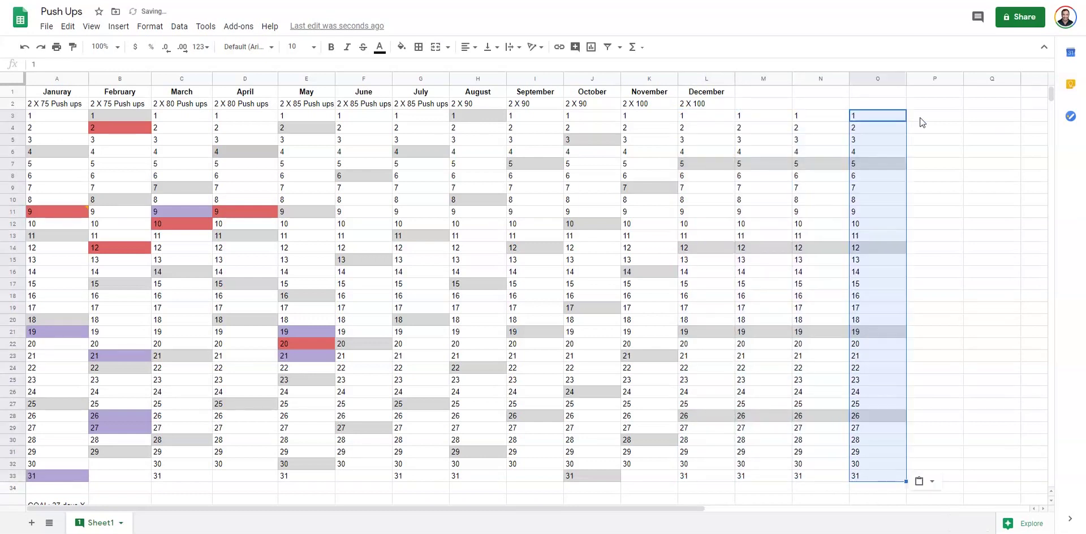
pyautogui.click(922, 117)
pyautogui.hotkey('ctrl', 'v')
# Step: Clear the day numbers copied into columns M to P, then undo that deletion and the four pastes
pyautogui.moveTo(755, 114); pyautogui.dragTo(929, 477)
pyautogui.press('Delete')
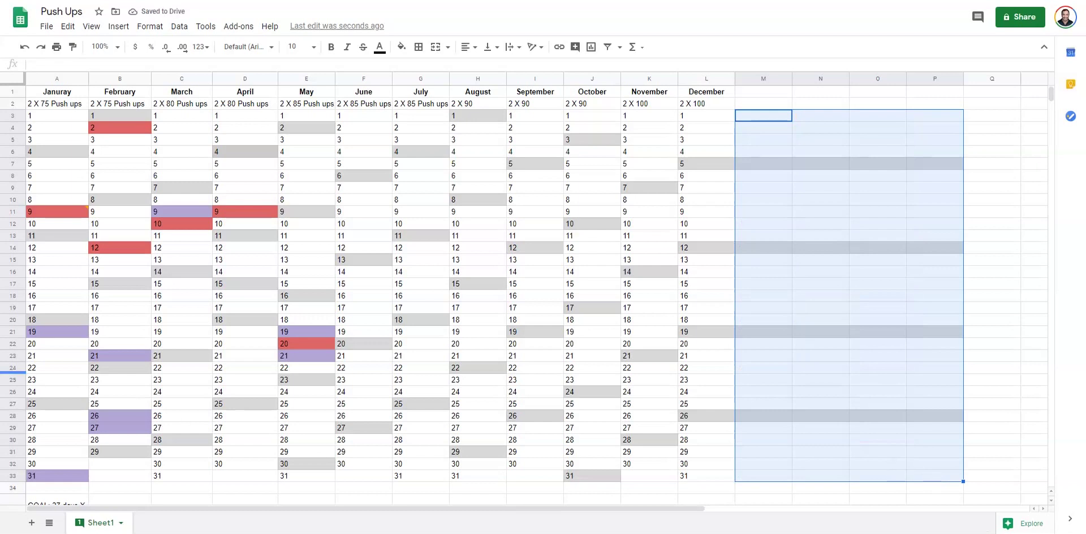
pyautogui.click(24, 50)
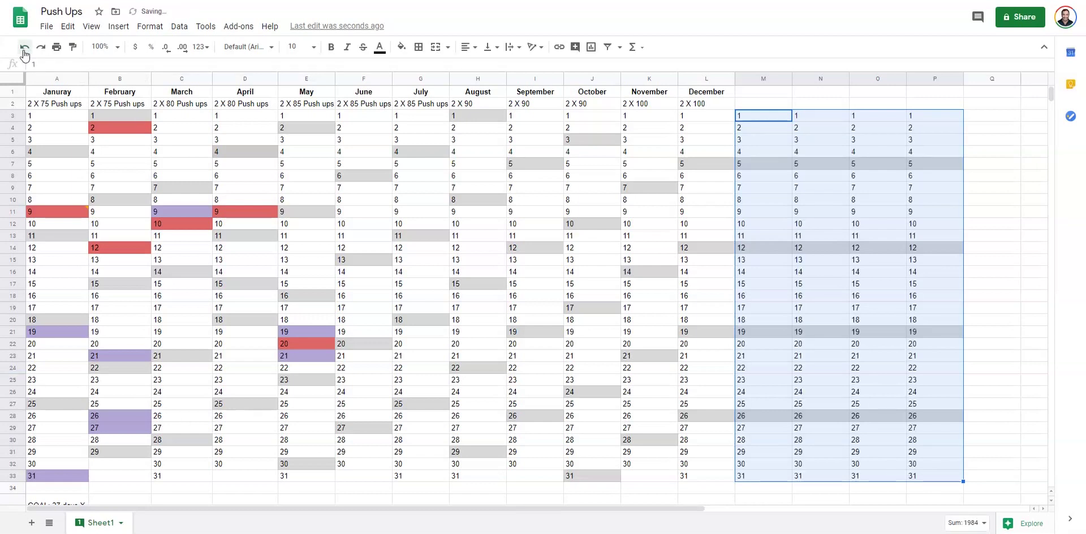
pyautogui.click(23, 50)
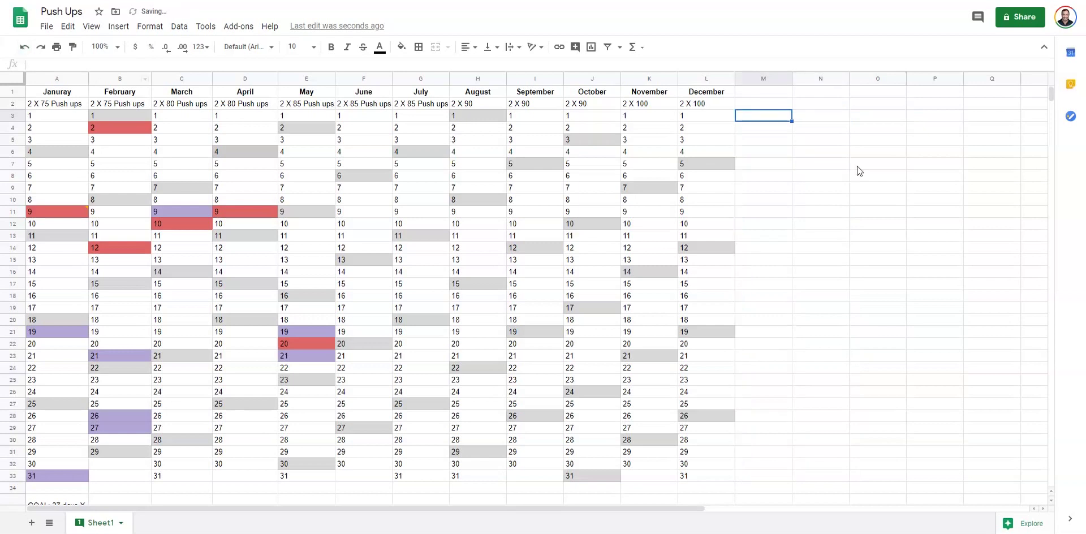
pyautogui.click(895, 216)
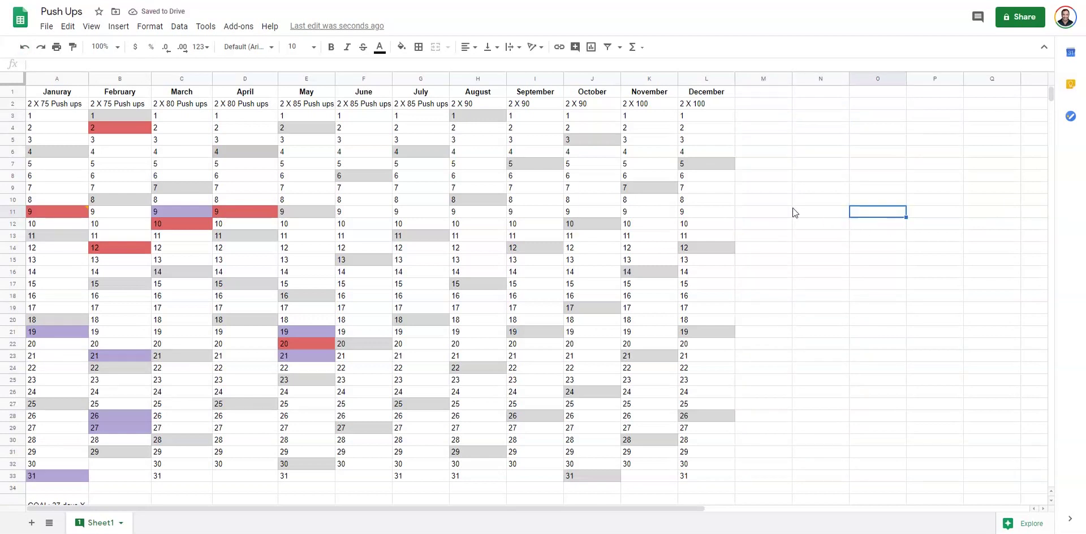
# Step: Examine the colour legend entries below the January column and compare them with the shaded days
pyautogui.scroll(-5, 791, 206)
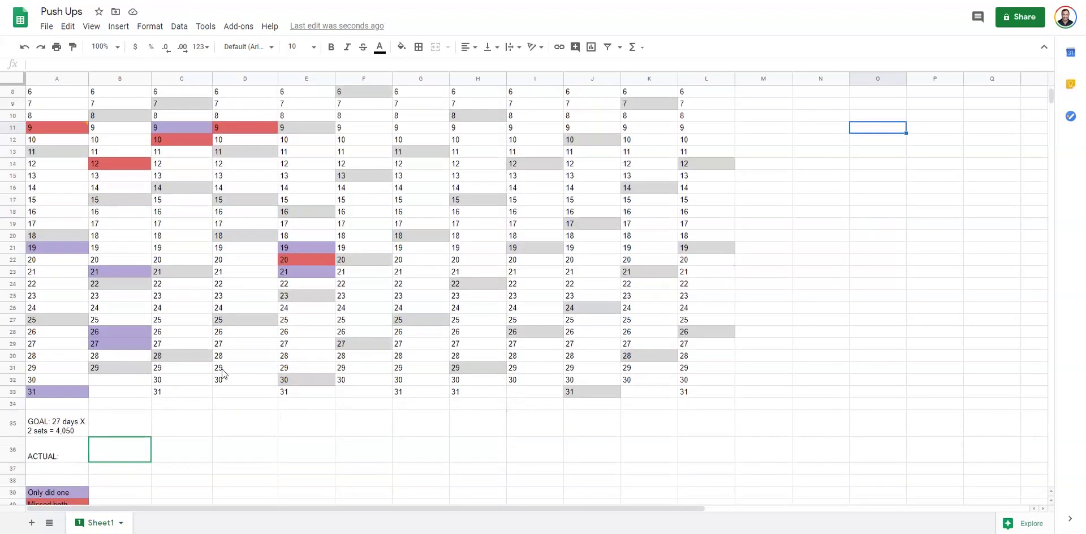
pyautogui.scroll(4, 221, 369)
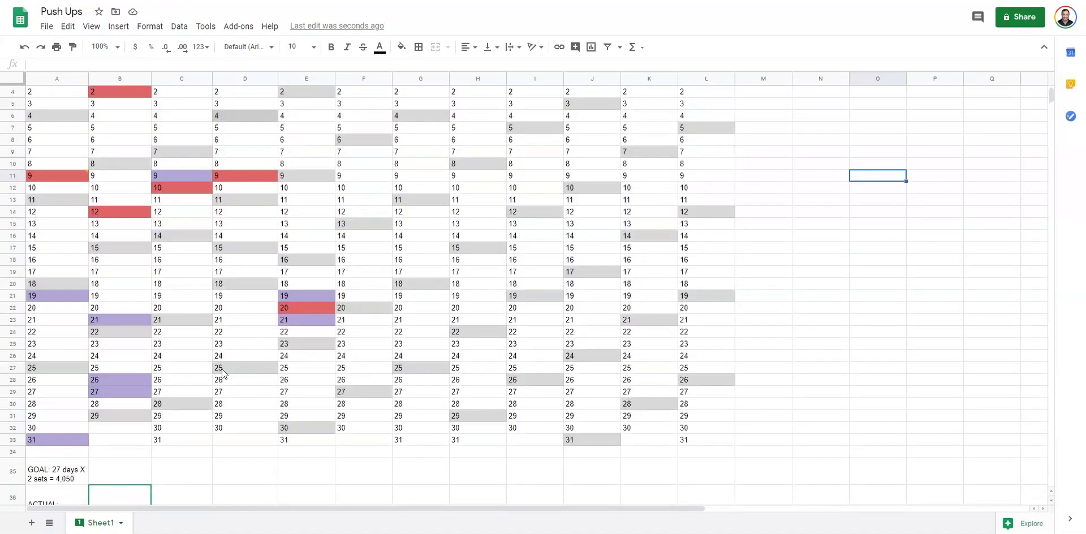
pyautogui.scroll(2, 222, 369)
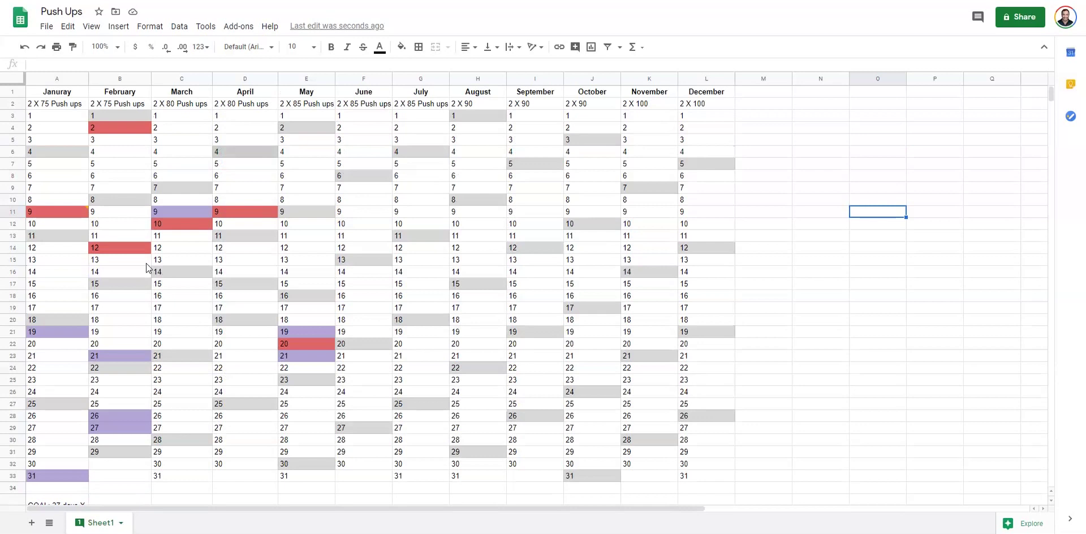
pyautogui.scroll(-2, 146, 263)
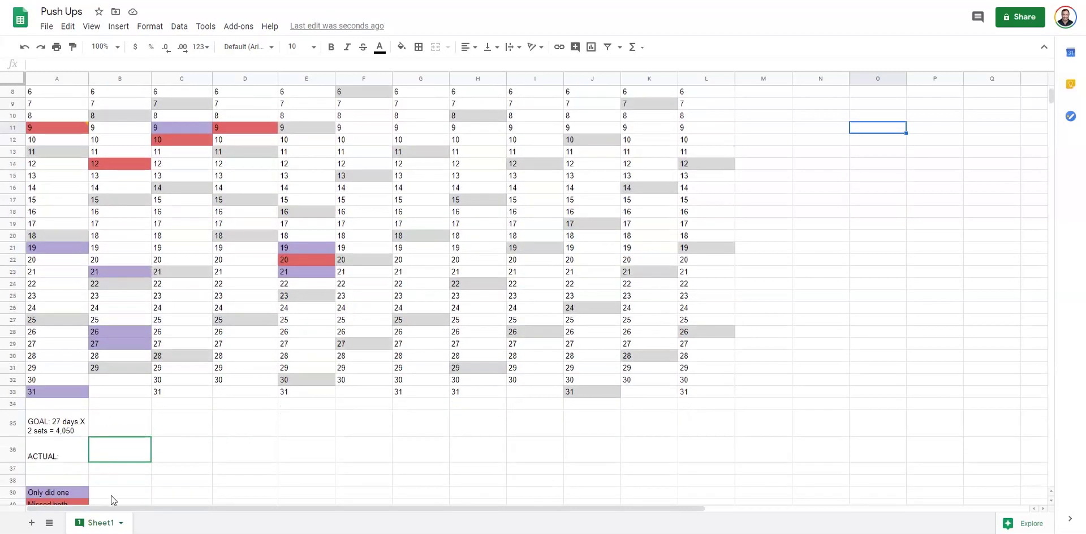
pyautogui.click(65, 495)
pyautogui.scroll(-2, 170, 429)
pyautogui.click(106, 438)
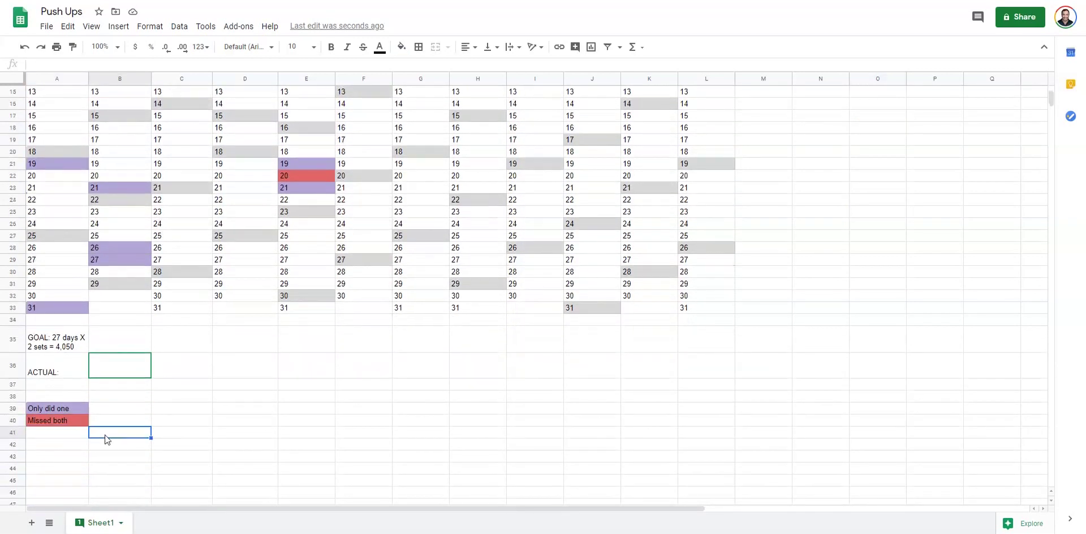
pyautogui.click(73, 408)
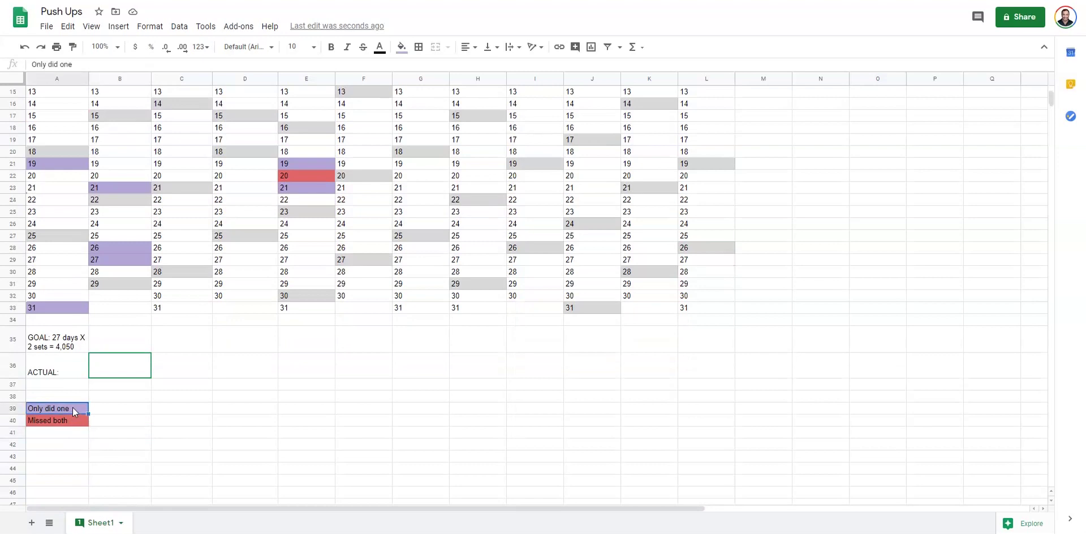
pyautogui.click(99, 405)
pyautogui.scroll(4, 99, 405)
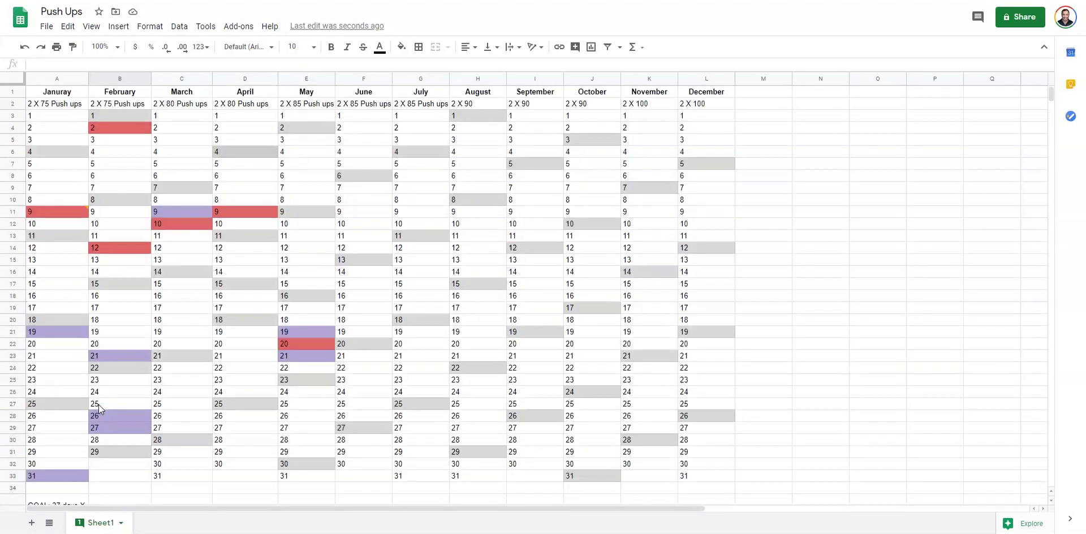
# Step: Clear day 1 under January in row 3 to mark it as completed
pyautogui.click(61, 122)
pyautogui.press('Delete')
pyautogui.click(61, 129)
pyautogui.click(56, 116)
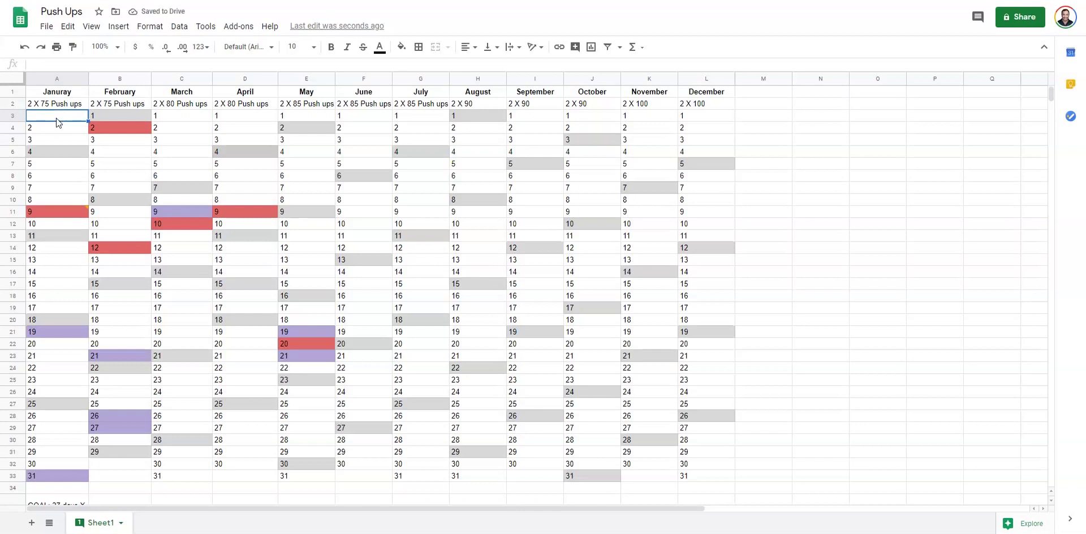
pyautogui.click(56, 132)
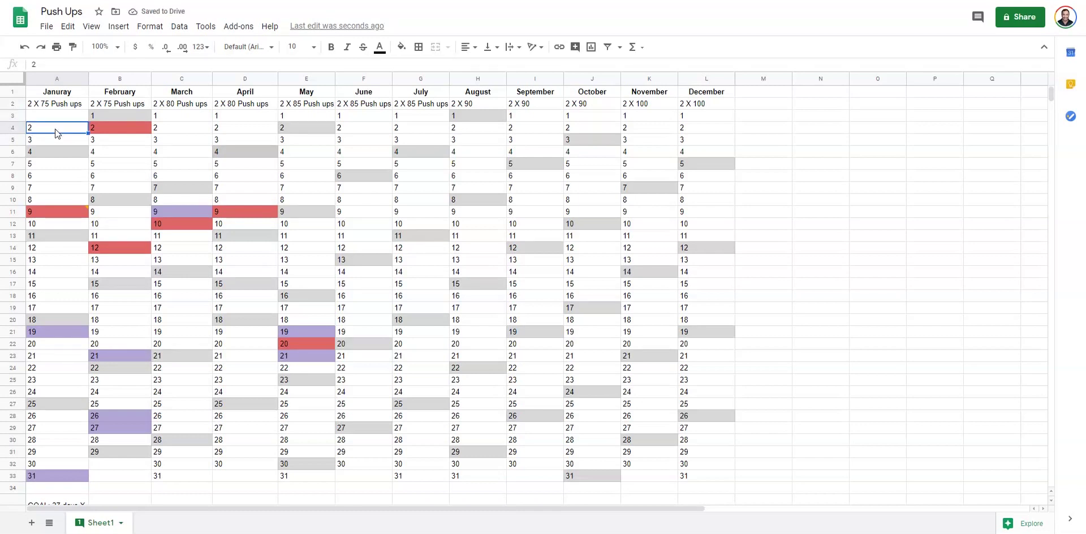
pyautogui.click(48, 119)
pyautogui.click(49, 130)
pyautogui.moveTo(73, 210)
pyautogui.click(59, 151)
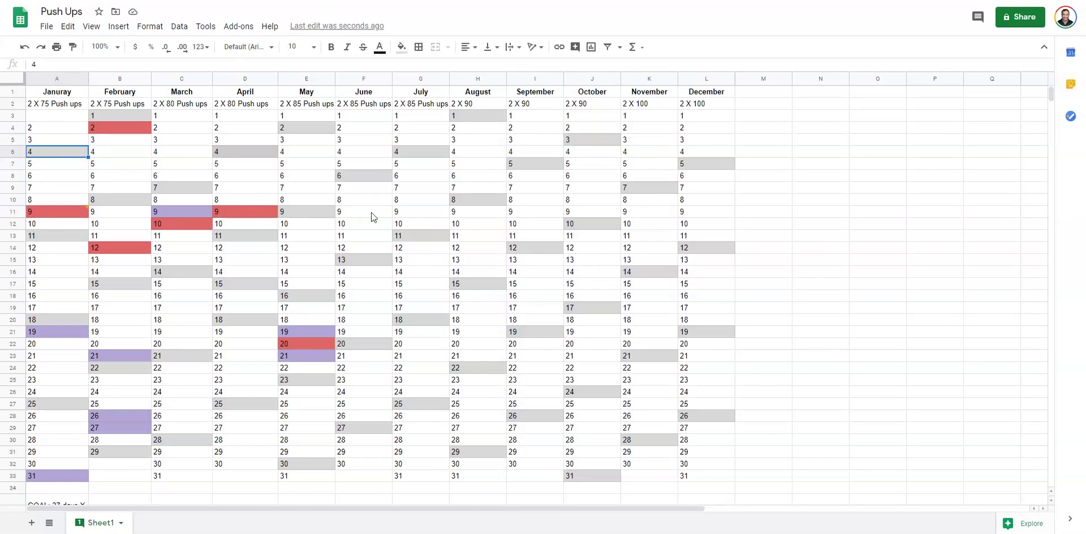
pyautogui.click(933, 250)
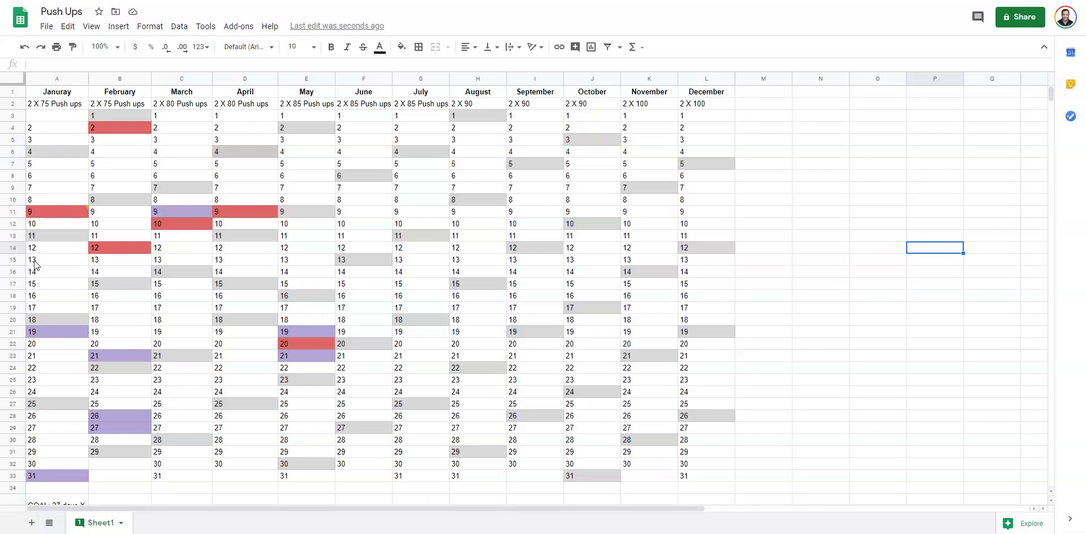
# Step: Review the "Only did one" and "Missed both" legend cells and read the comment on January 9
pyautogui.scroll(-5, 33, 266)
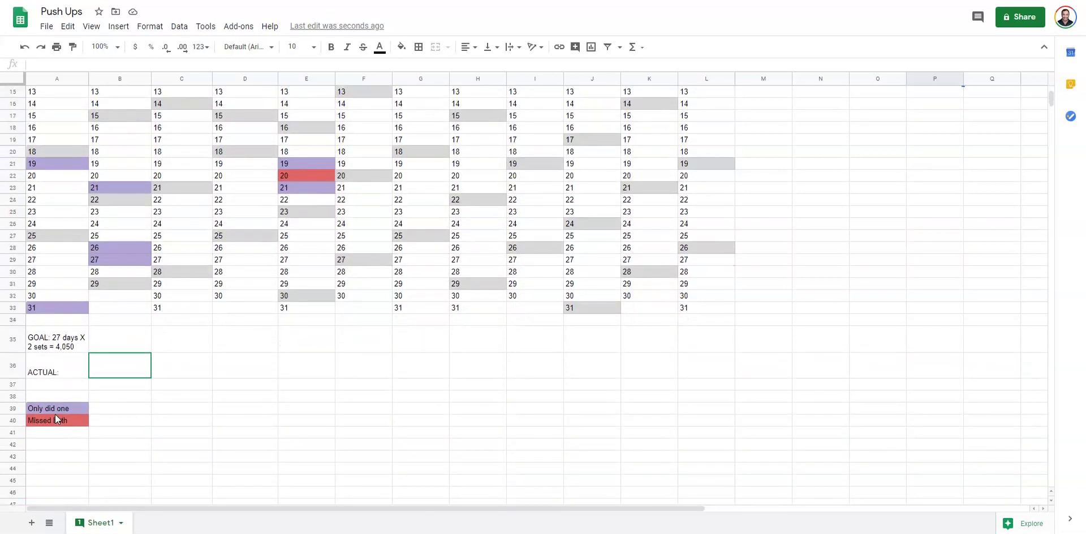
pyautogui.click(56, 406)
pyautogui.click(50, 423)
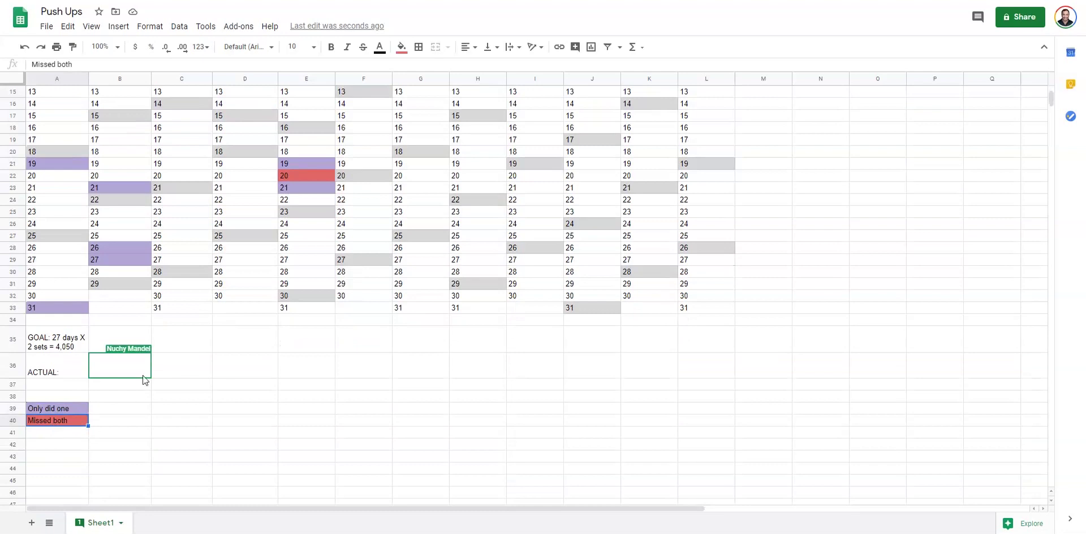
pyautogui.scroll(5, 142, 375)
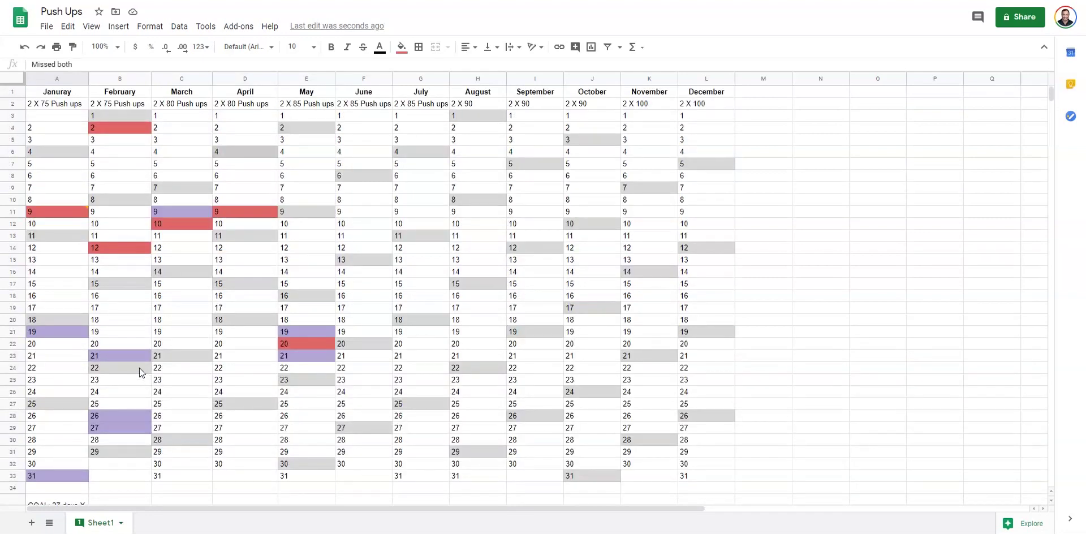
pyautogui.moveTo(74, 213)
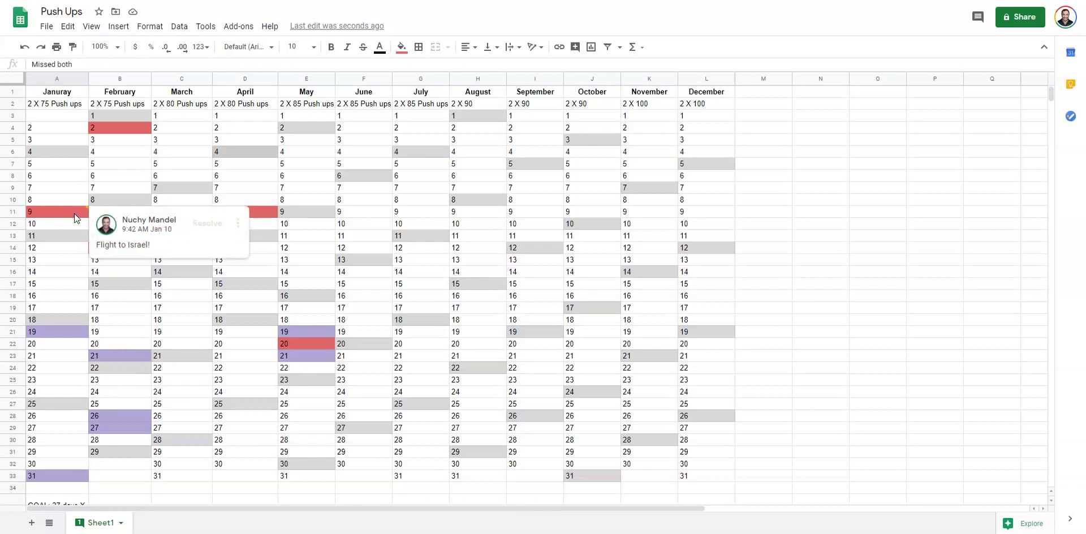
pyautogui.click(66, 202)
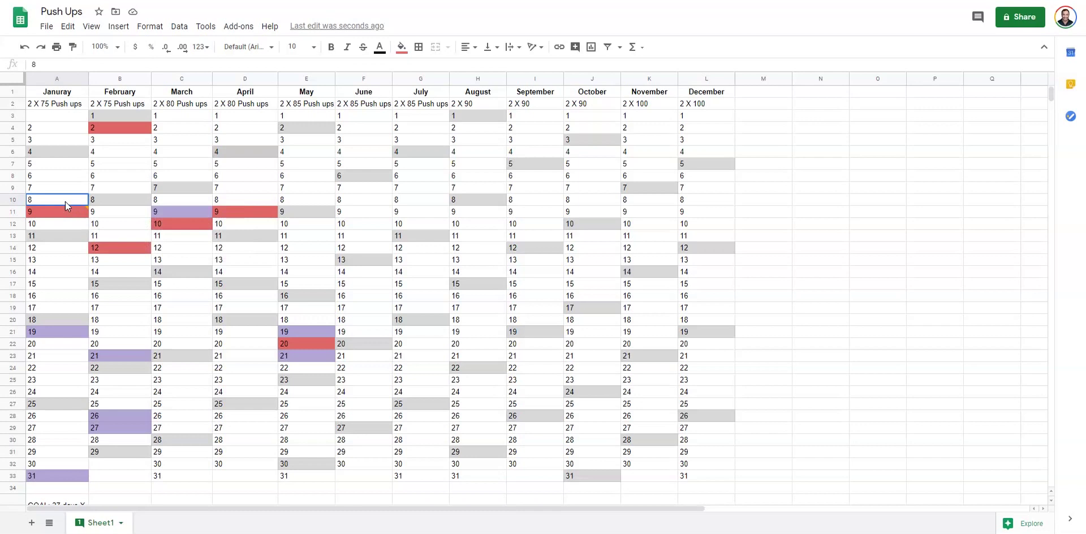
pyautogui.click(806, 249)
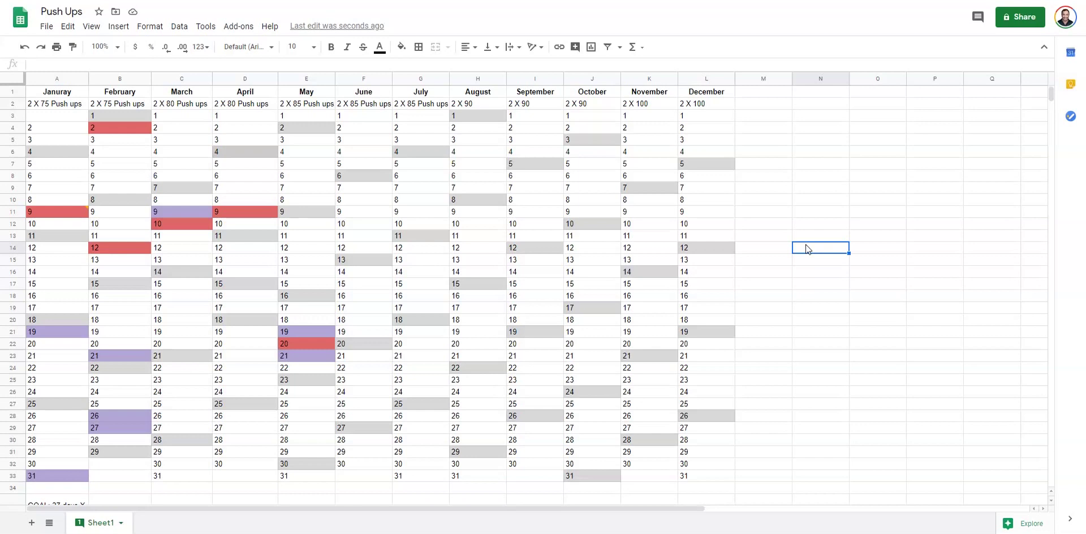
# Step: Examine the January GOAL and ACTUAL cells below the day columns against that month's marked days
pyautogui.scroll(-2, 126, 287)
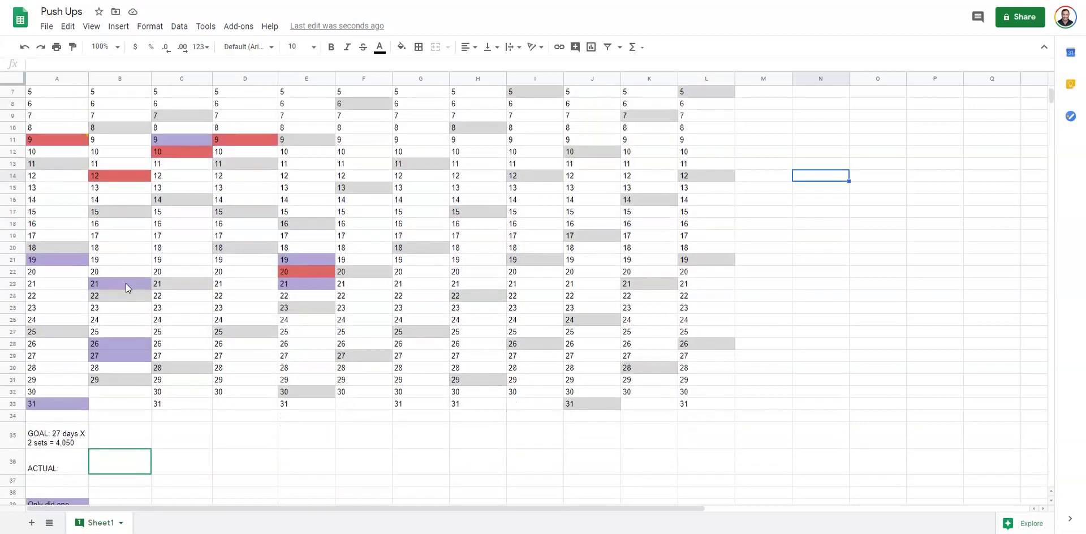
pyautogui.scroll(-1, 126, 288)
pyautogui.click(65, 429)
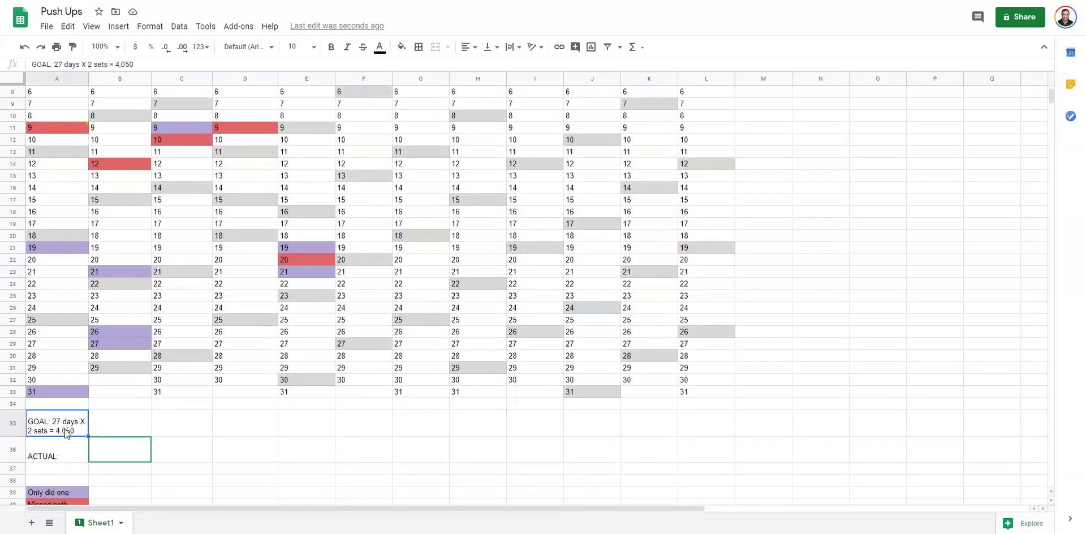
pyautogui.scroll(3, 149, 423)
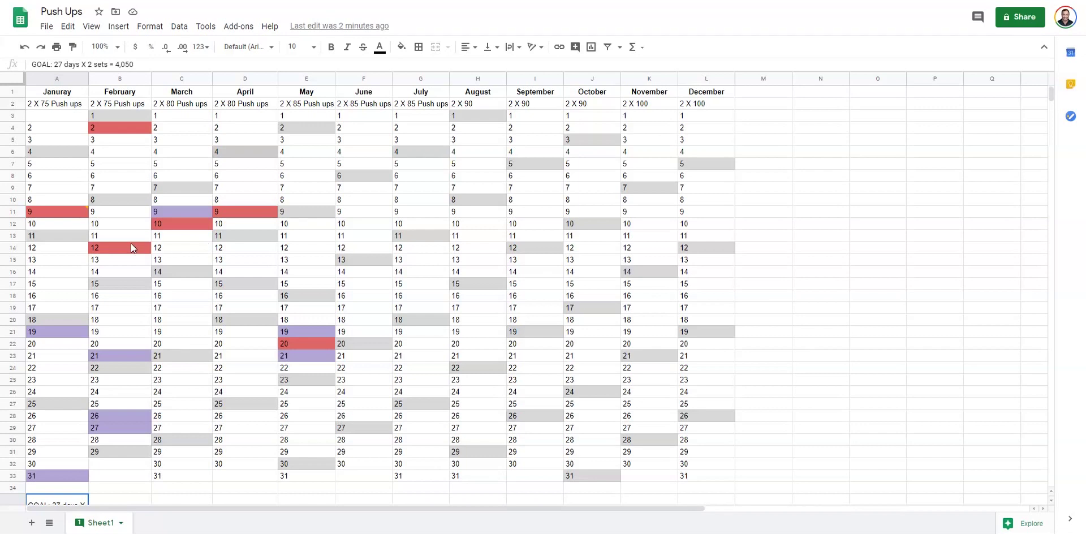
pyautogui.click(797, 310)
pyautogui.scroll(-3, 796, 310)
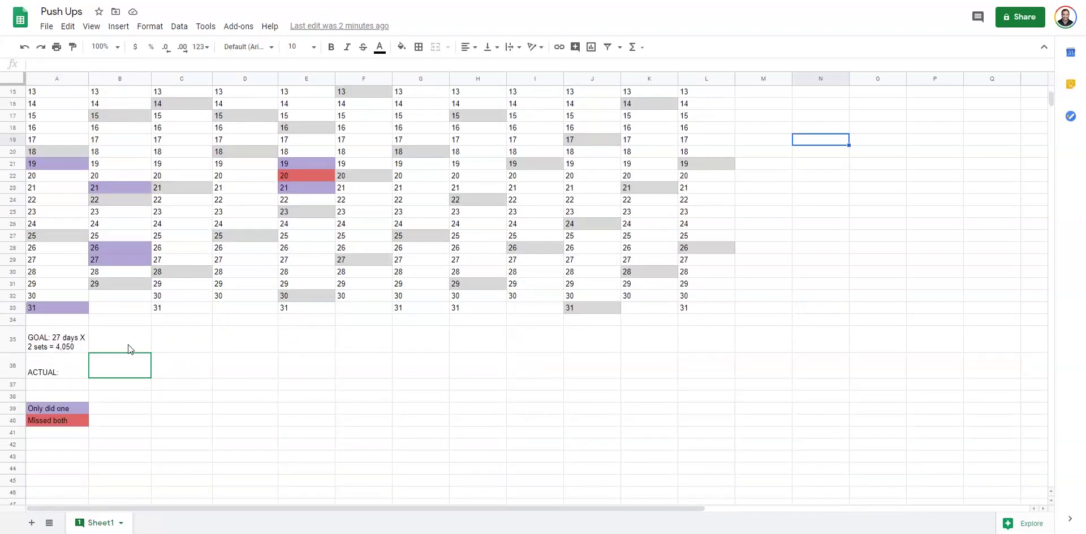
pyautogui.scroll(3, 106, 340)
pyautogui.scroll(-3, 106, 339)
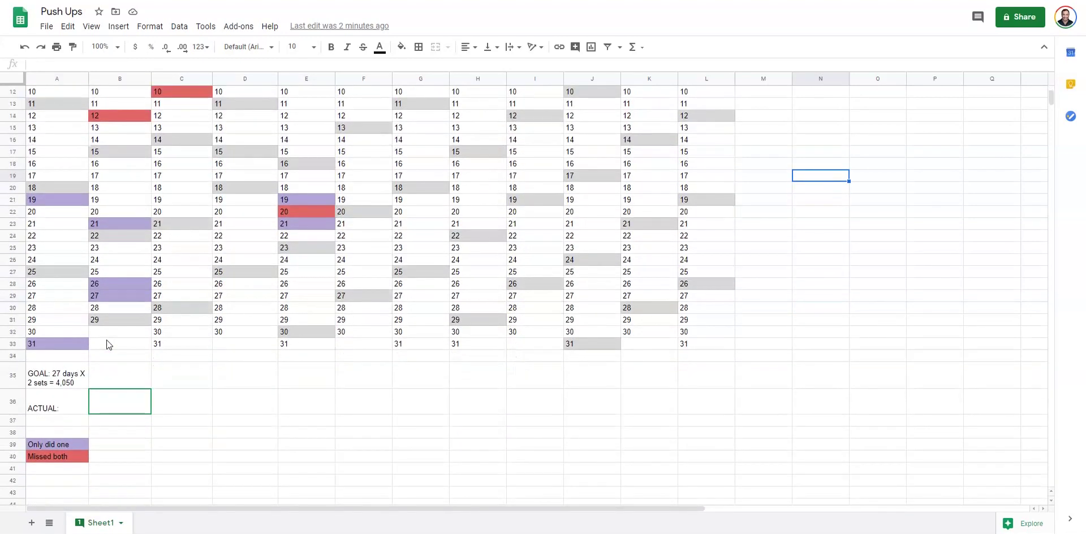
pyautogui.scroll(2, 106, 339)
pyautogui.click(78, 461)
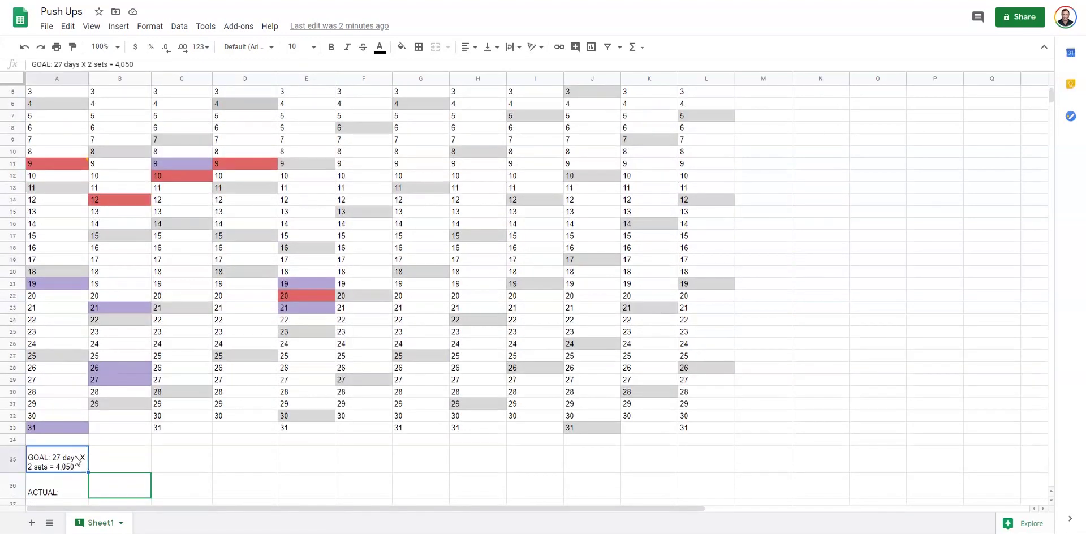
pyautogui.click(113, 462)
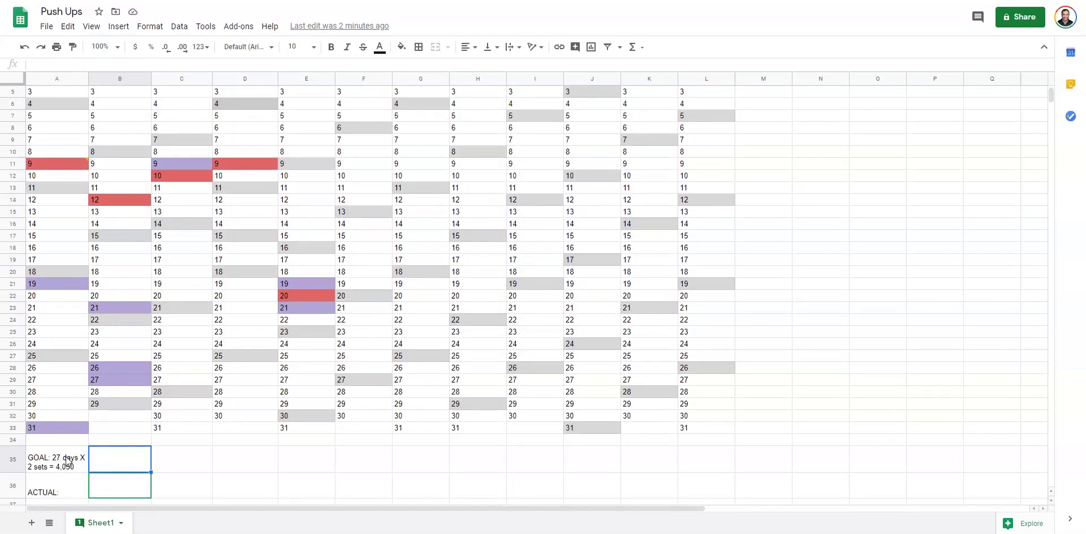
pyautogui.click(87, 456)
# Step: Check the grey-shaded days 29, 22, 15 and 8 in the February column
pyautogui.click(120, 406)
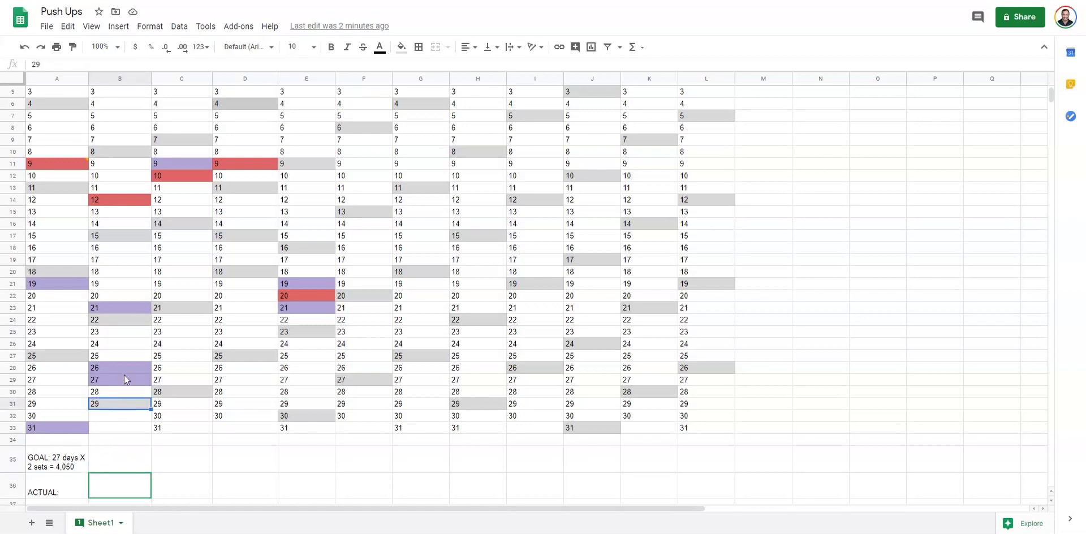
pyautogui.click(121, 324)
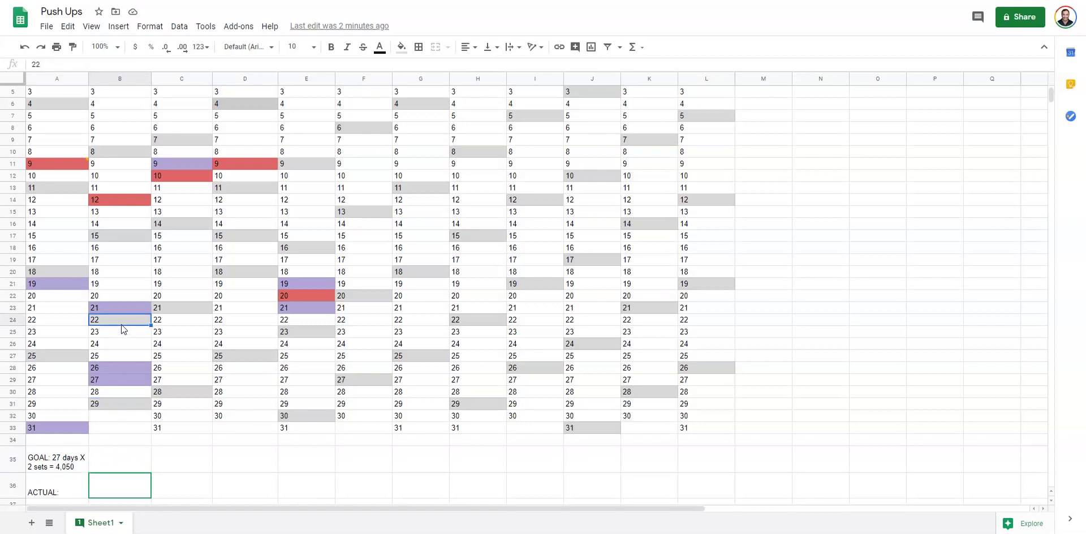
pyautogui.click(112, 405)
pyautogui.scroll(2, 116, 226)
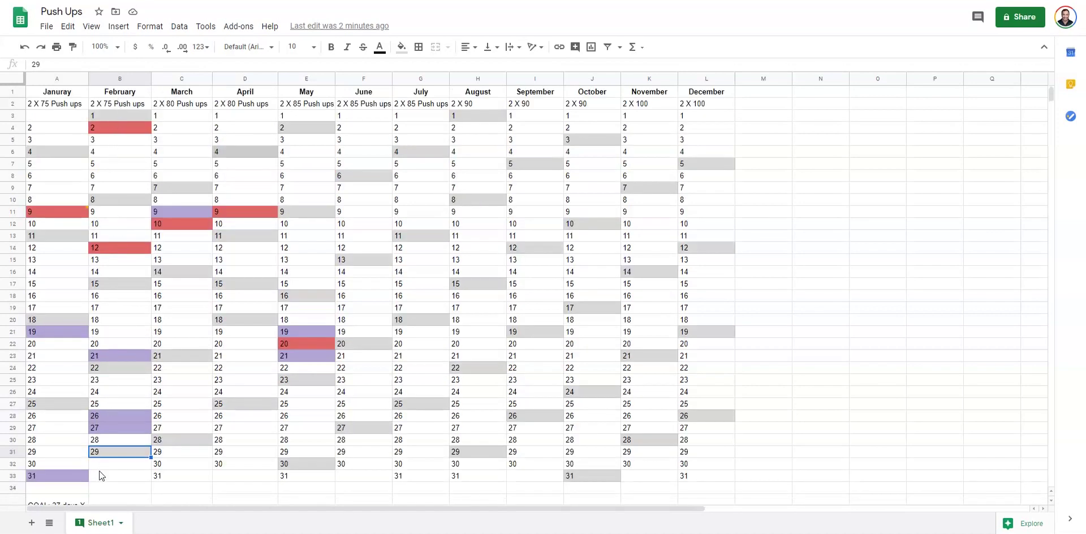
pyautogui.click(114, 370)
pyautogui.click(124, 290)
pyautogui.click(123, 203)
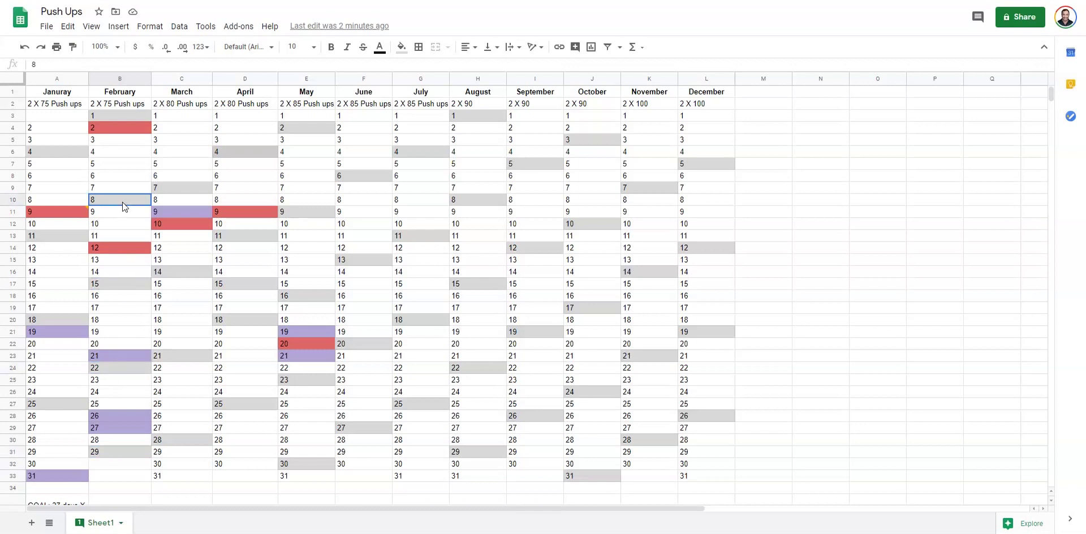
# Step: Review February's day 1 and push-up target cells, and the blank goal and actual cells beneath that month's days
pyautogui.click(117, 115)
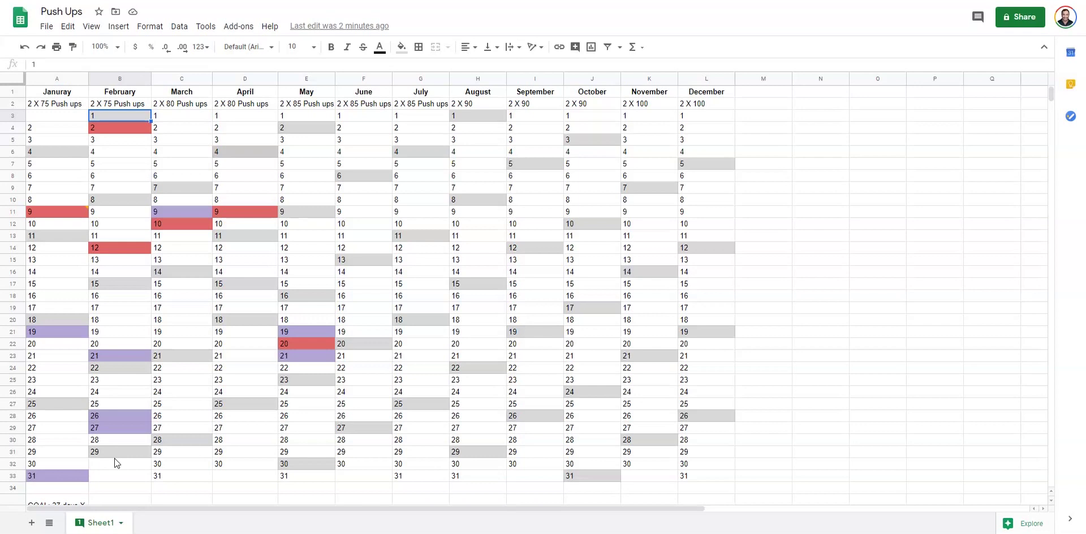
pyautogui.scroll(-3, 115, 462)
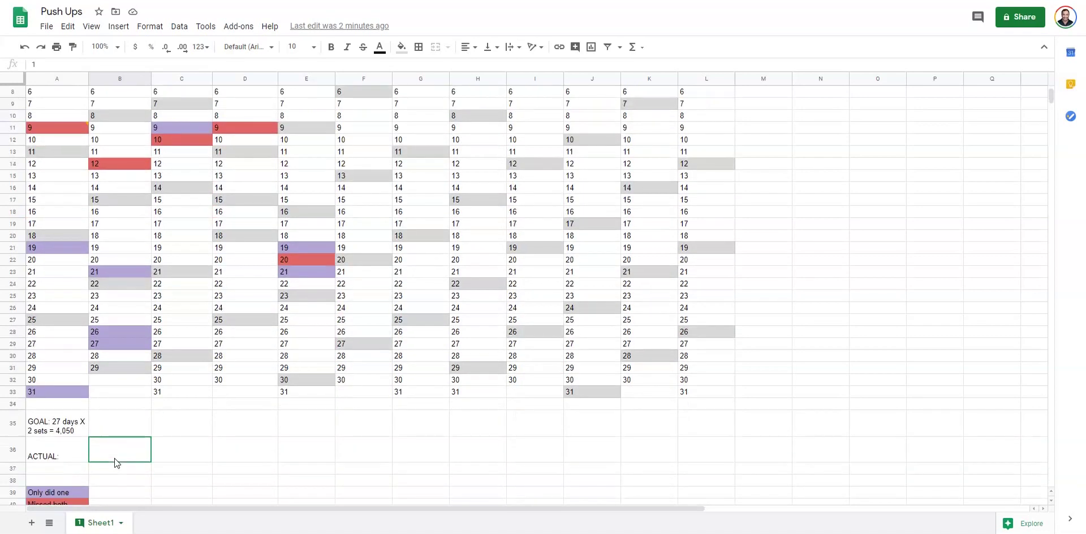
pyautogui.scroll(3, 112, 432)
pyautogui.click(109, 103)
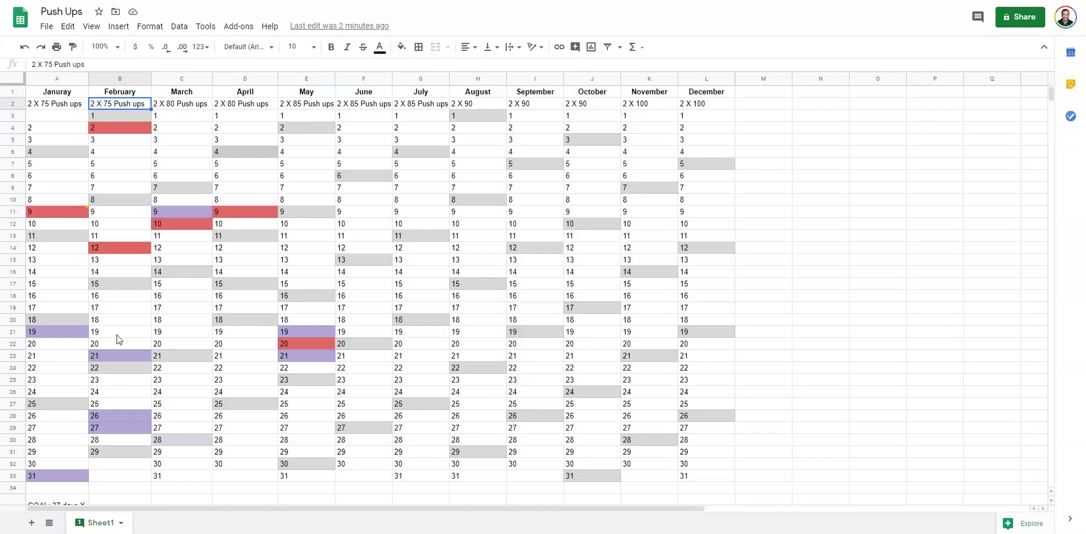
pyautogui.scroll(-3, 119, 339)
pyautogui.click(120, 423)
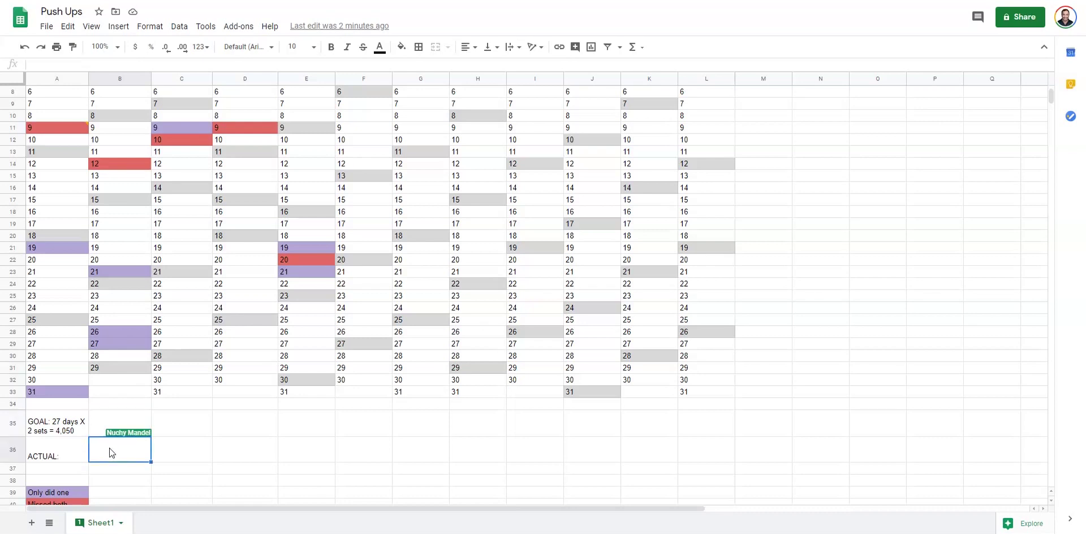
pyautogui.moveTo(128, 456)
pyautogui.mouseDown()
pyautogui.moveTo(152, 453)
pyautogui.moveTo(126, 456)
pyautogui.mouseUp()
# Step: Compare the January ACTUAL and GOAL cells with that month's marked days, and reread the comment on January 9
pyautogui.click(80, 456)
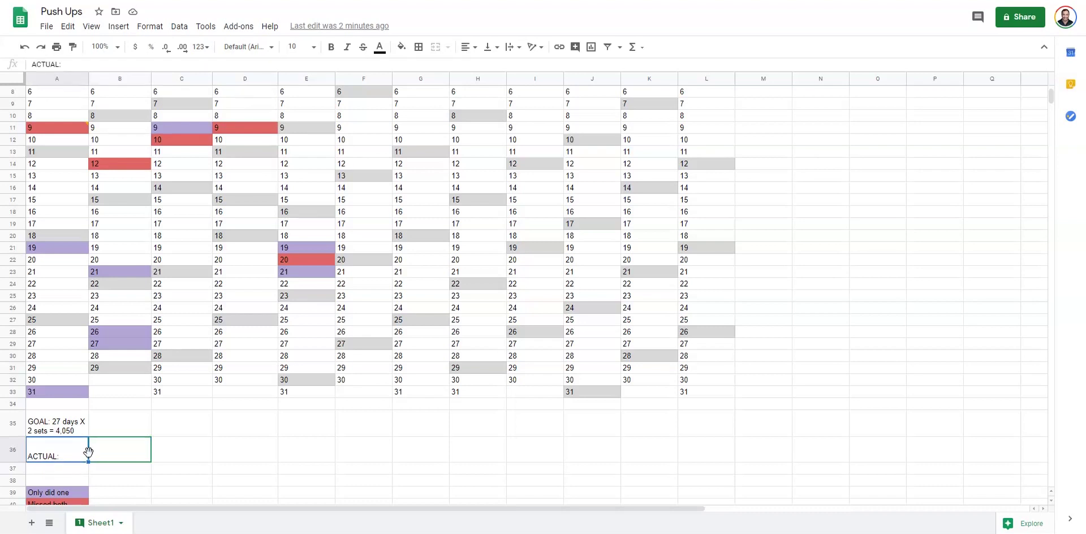
pyautogui.click(61, 433)
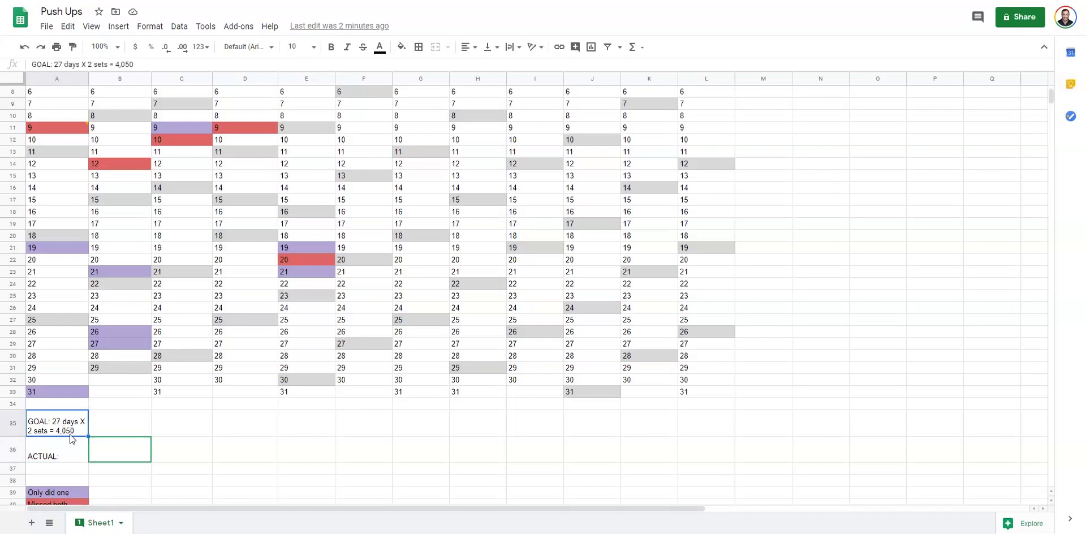
pyautogui.scroll(3, 69, 433)
pyautogui.click(62, 213)
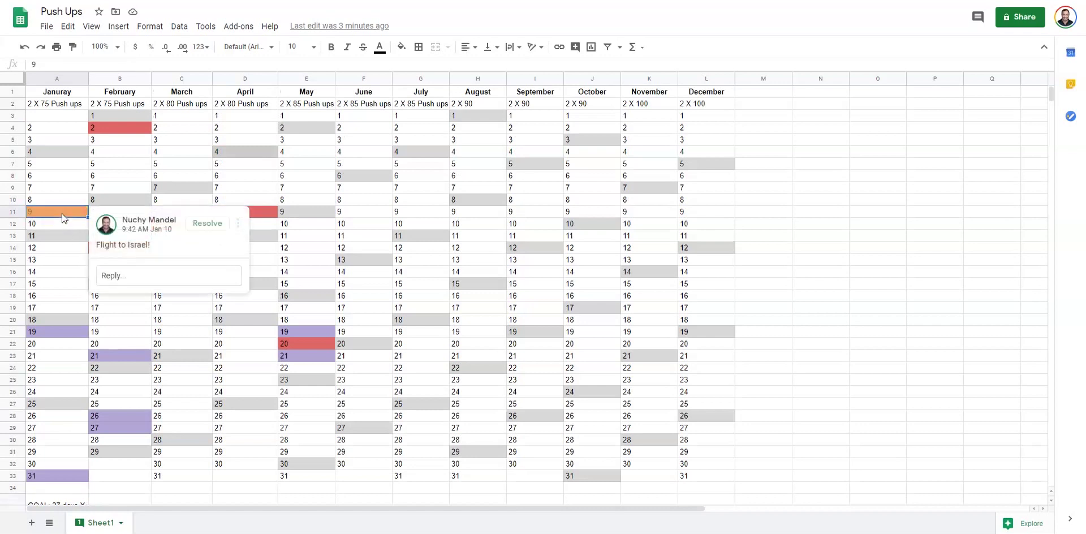
pyautogui.click(51, 274)
pyautogui.scroll(-3, 51, 277)
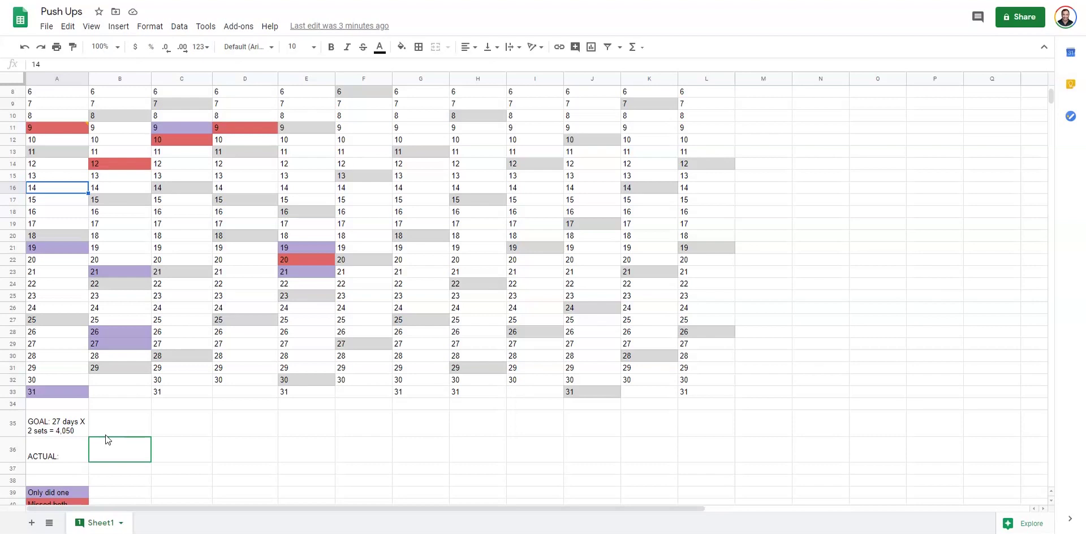
# Step: Try entering 3900 after the label in the January ACTUAL cell, and erase the number again
pyautogui.click(66, 455)
pyautogui.doubleClick(67, 459)
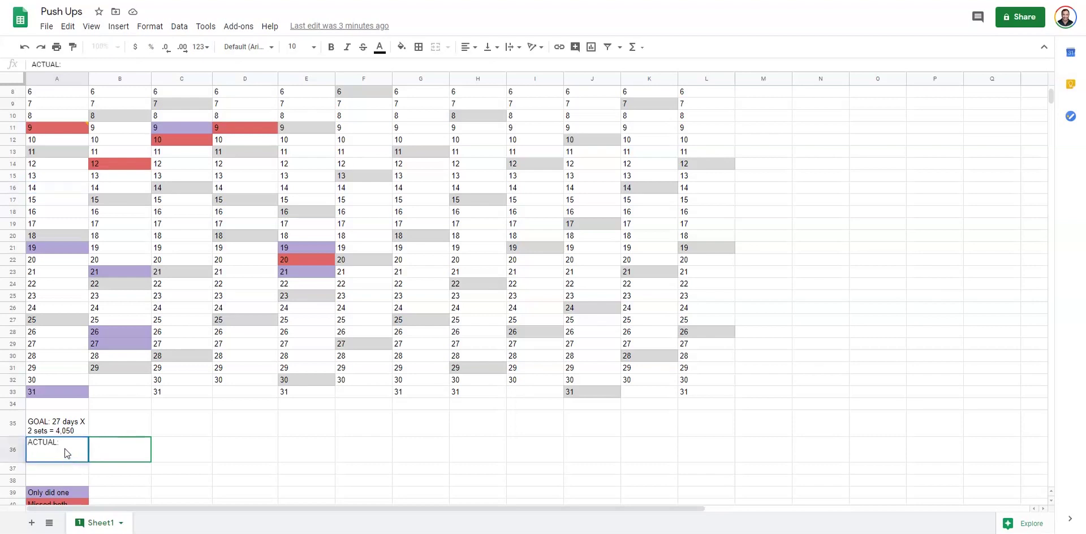
pyautogui.write('3900')
pyautogui.press('BackSpace')
pyautogui.press('BackSpace')
pyautogui.press('BackSpace')
pyautogui.press('BackSpace')
pyautogui.click(116, 428)
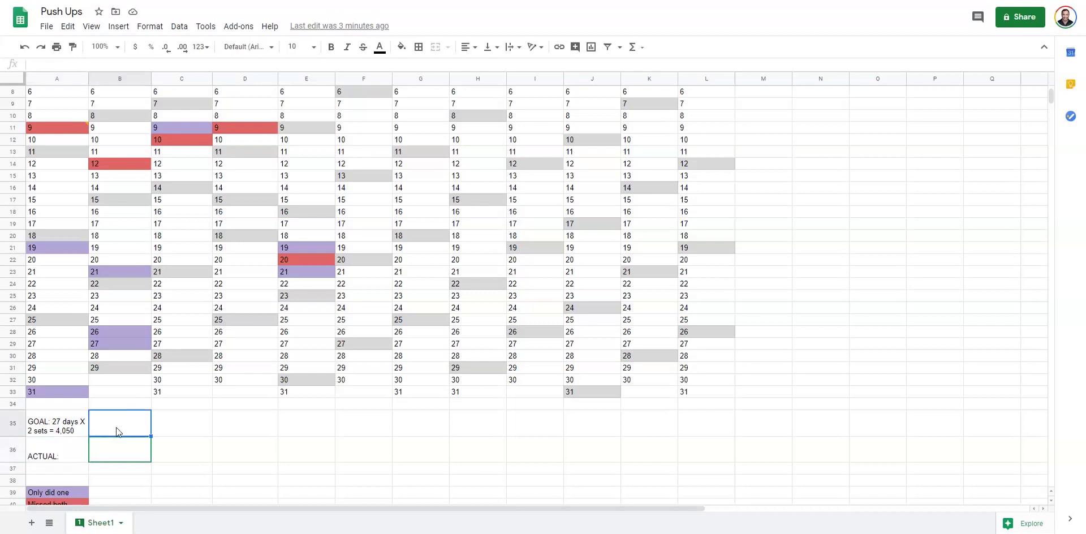
pyautogui.click(113, 453)
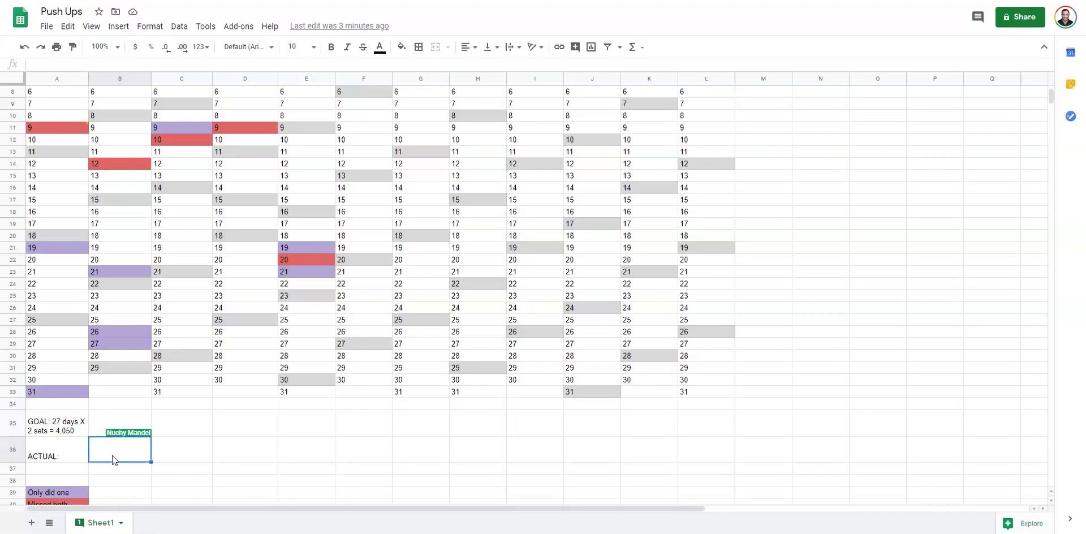
pyautogui.scroll(3, 435, 426)
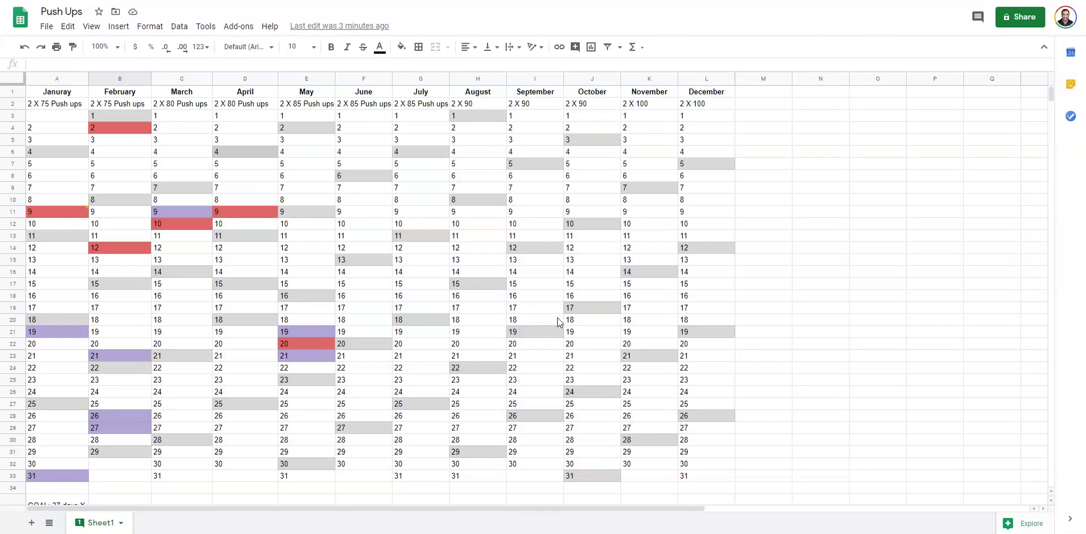
pyautogui.scroll(-3, 557, 318)
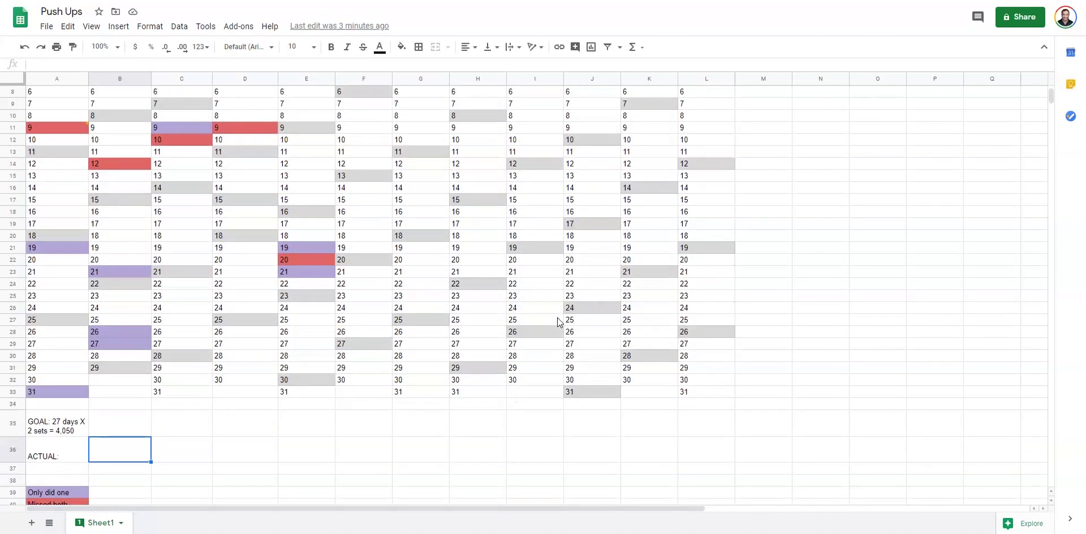
pyautogui.scroll(3, 557, 317)
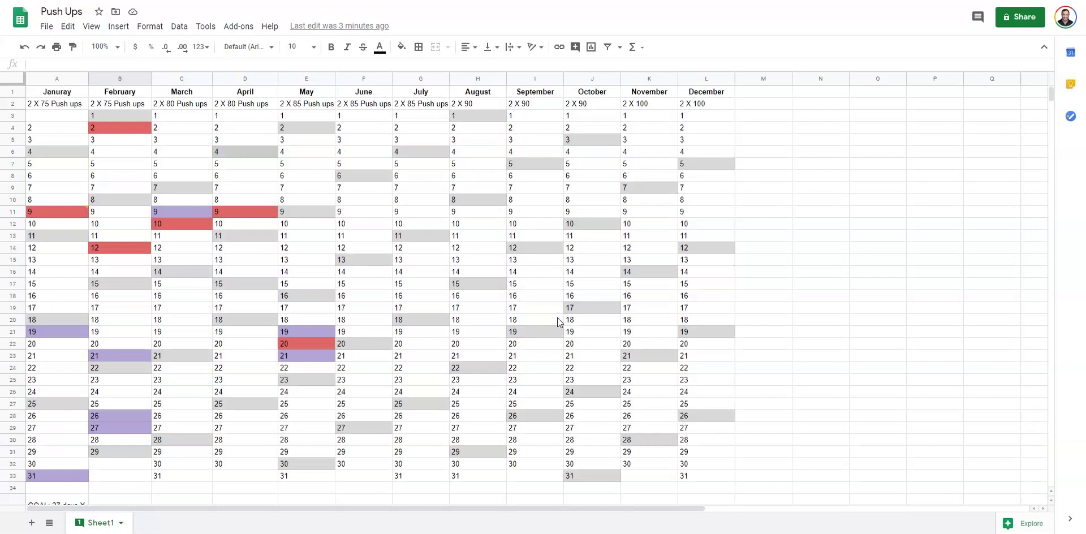
pyautogui.scroll(-3, 557, 317)
pyautogui.scroll(3, 558, 318)
pyautogui.scroll(-3, 438, 308)
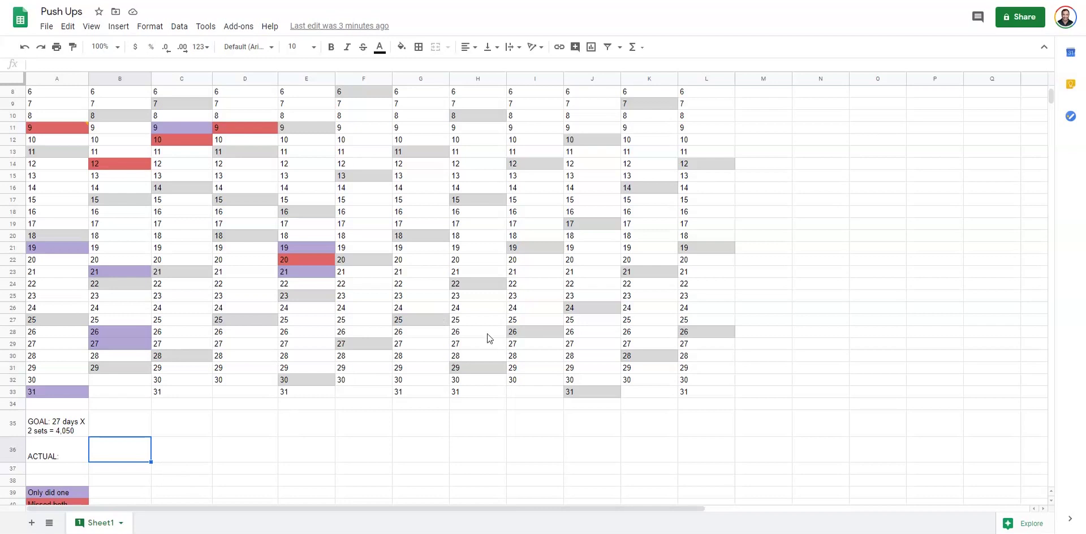
pyautogui.scroll(3, 490, 337)
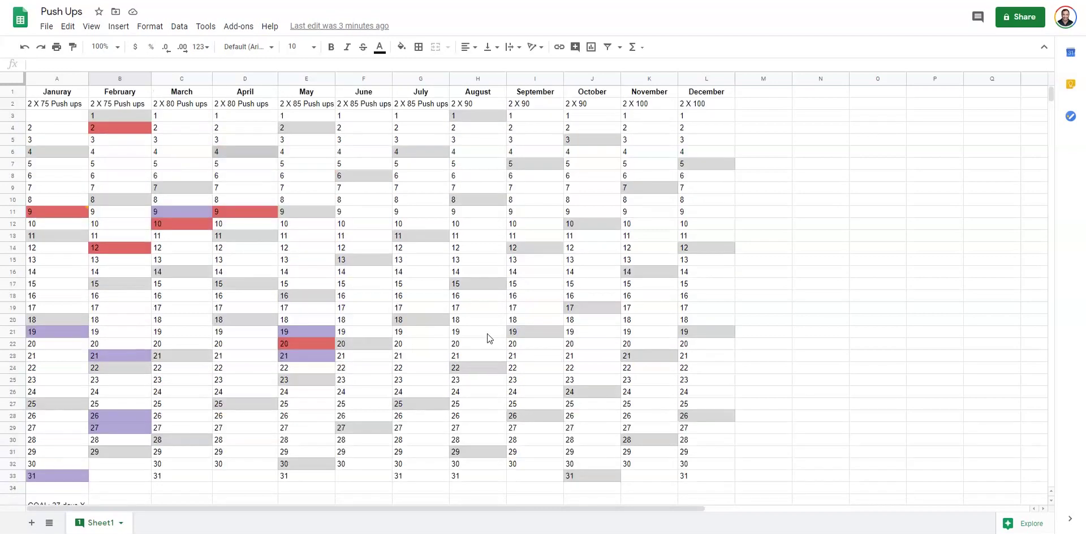